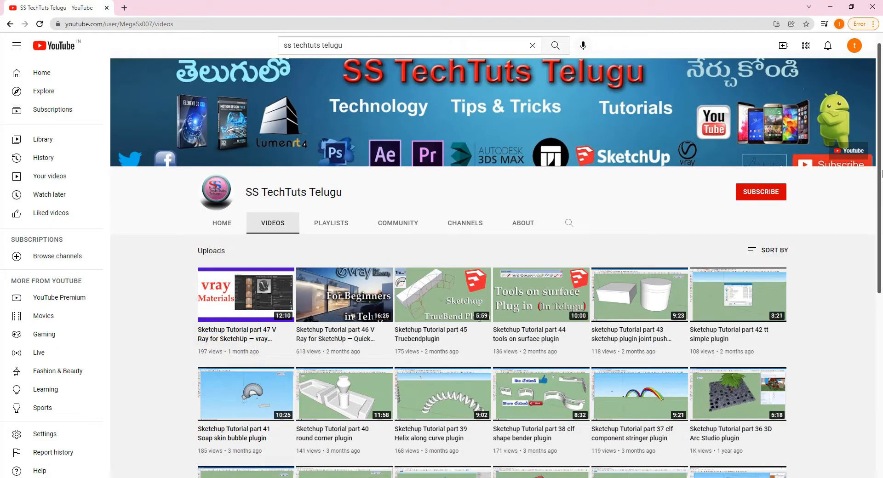
- Subscribe to the SS TechTuts Telugu channel and set its notifications to All
click(750, 198)
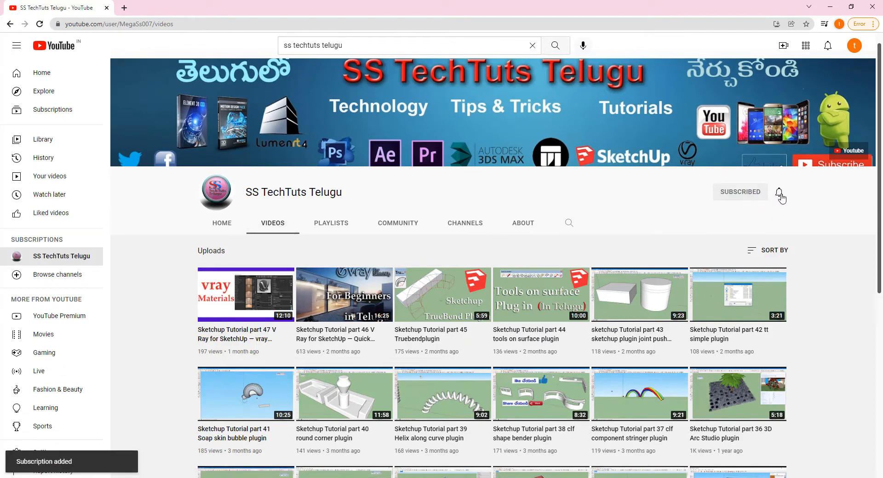
click(780, 194)
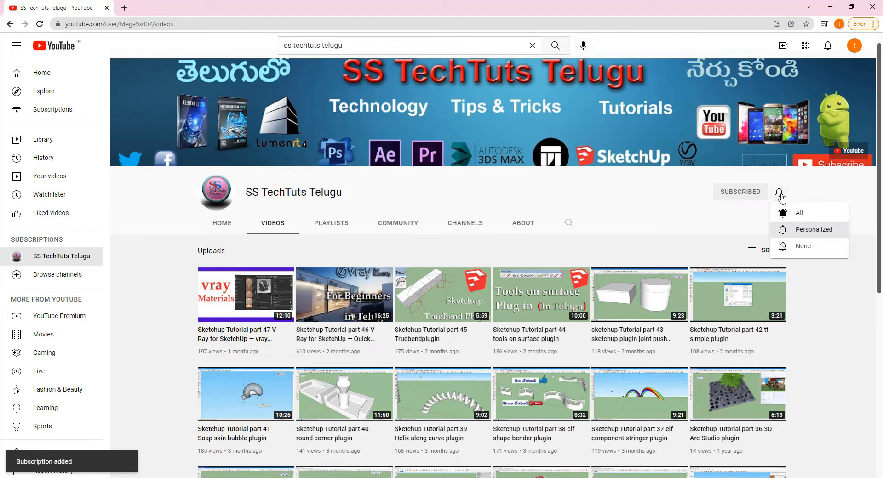
click(798, 216)
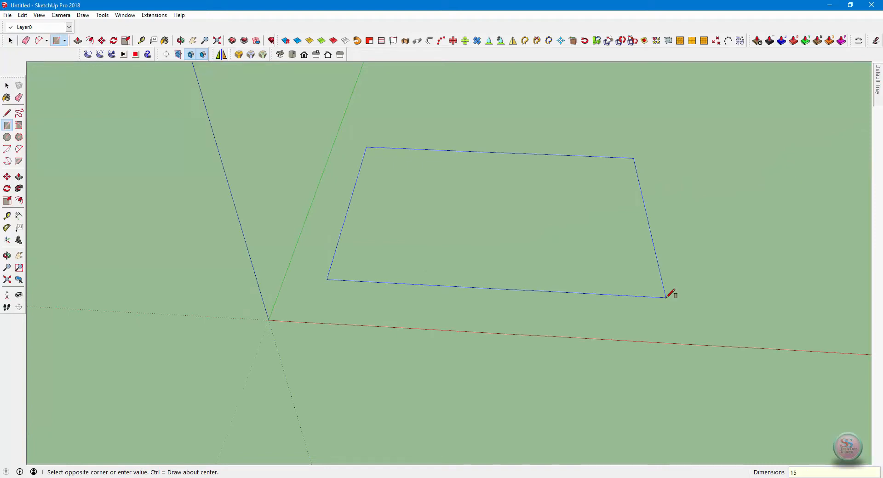
- In SketchUp, draw a rectangular floor face with a 15' side on the ground plane near the origin
click(671, 293)
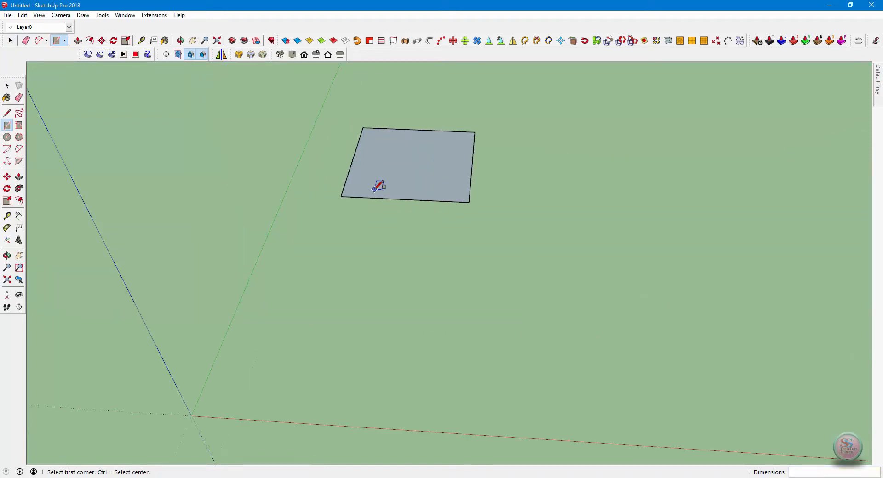
scroll(379, 187, up, 6)
key(space)
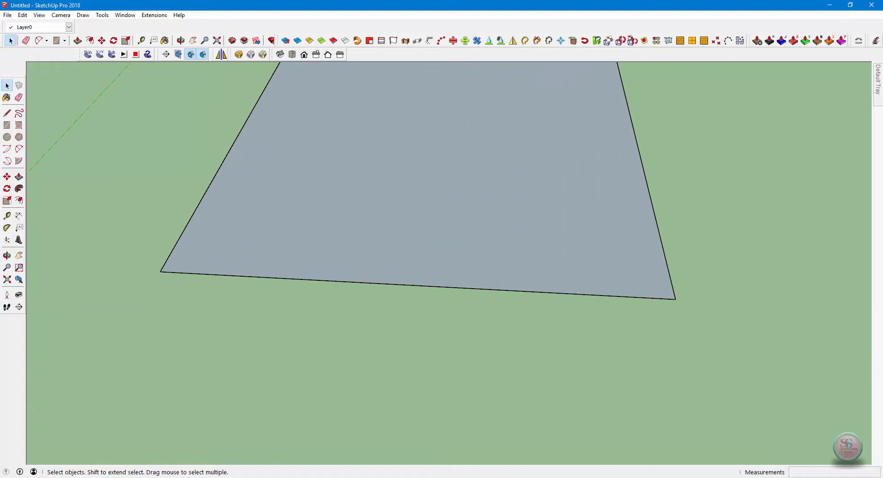
- Measure the length of the floor rectangle's front edge from corner to corner
key(t)
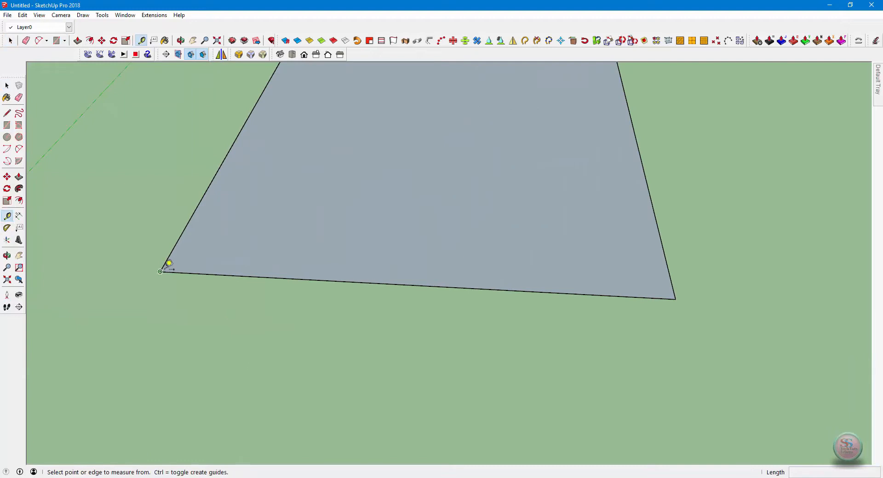
click(160, 272)
click(676, 299)
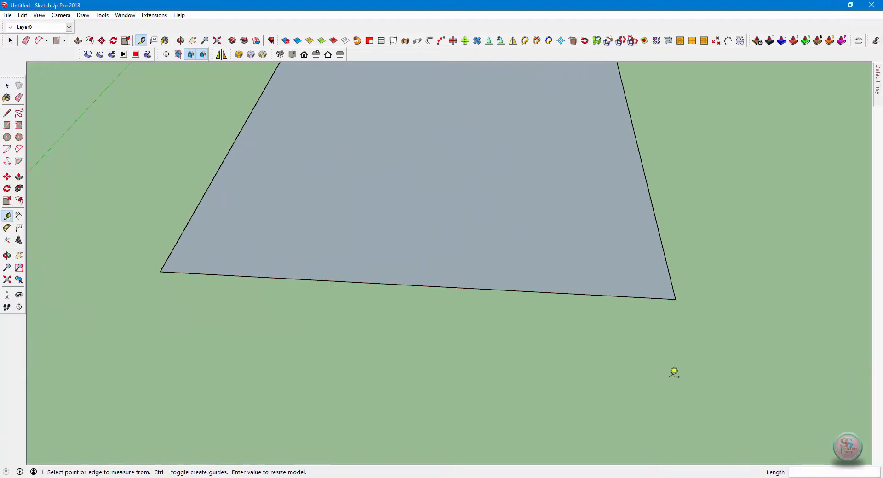
click(162, 271)
click(676, 299)
- Try to offset the floor rectangle's outline inward by 9", and undo that offset
shift+middle_drag(512, 245, 506, 304)
scroll(506, 304, up, 2)
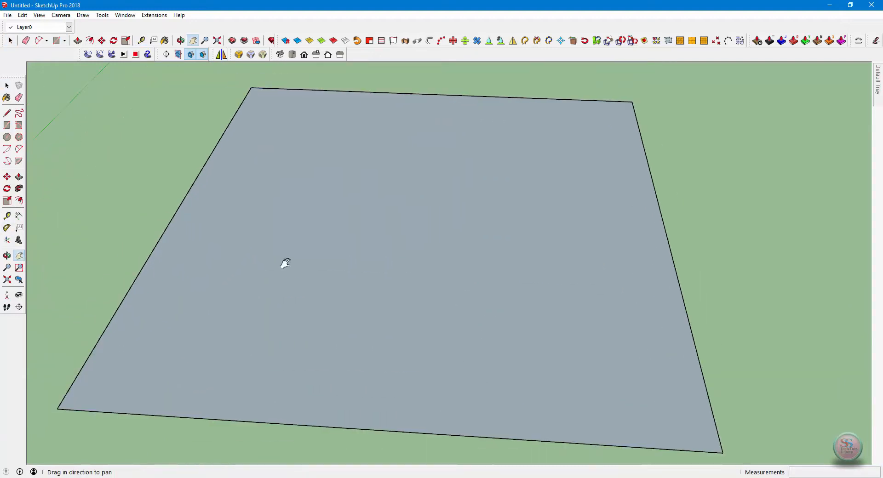
click(18, 200)
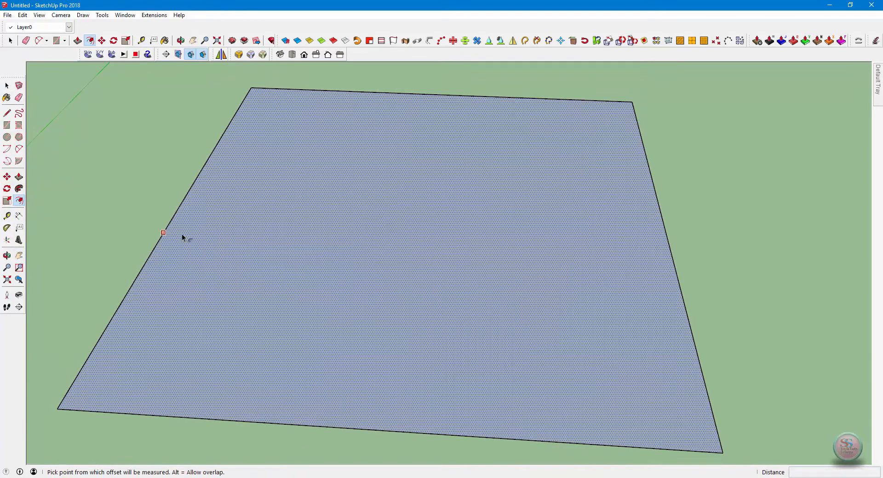
click(164, 232)
text(3')
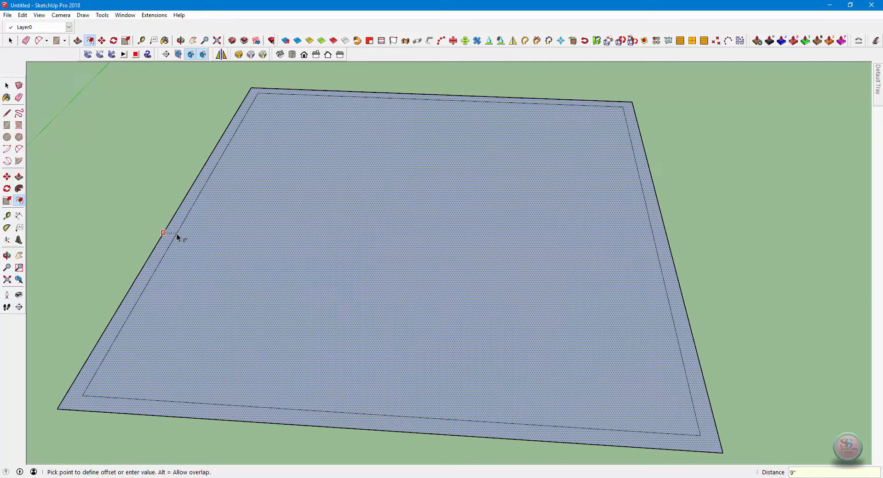
key(Return)
key(ctrl+z)
- Offset the floor rectangle's outline inward to define the wall thickness
click(158, 242)
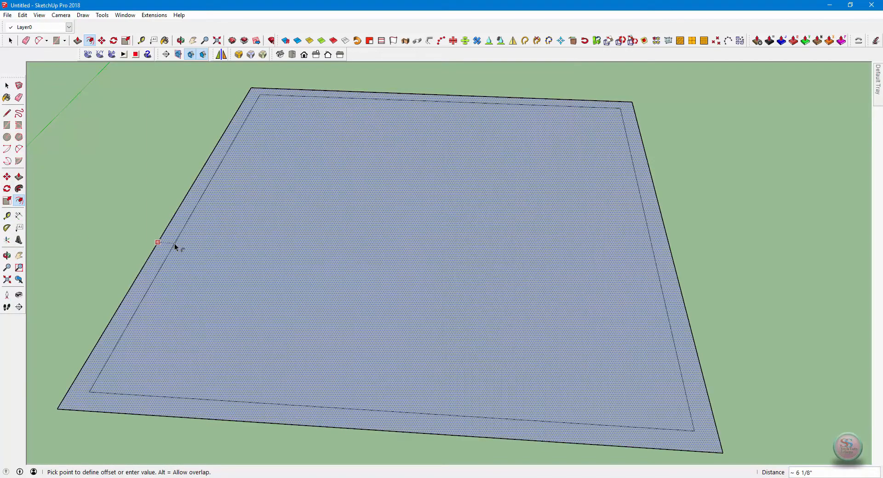
key(Return)
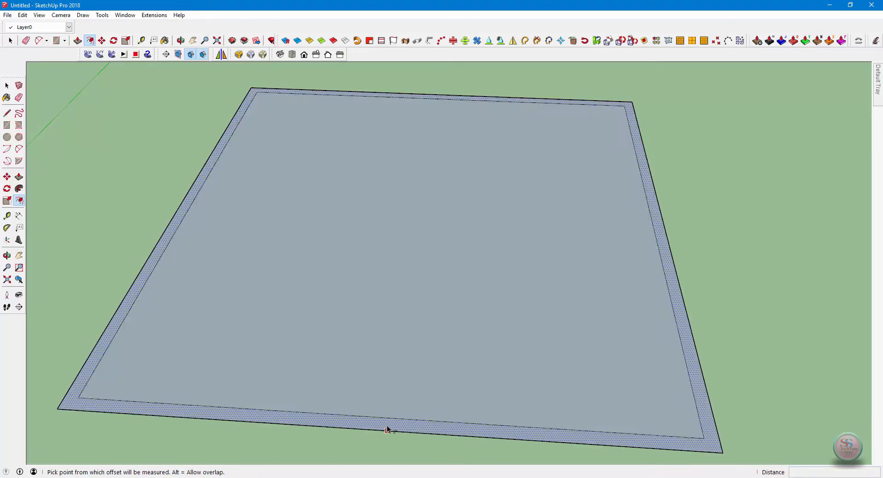
- Extrude the border between the two outlines into a low base course and full-height walls, using a new starting face between them
key(p)
click(399, 430)
key(Escape)
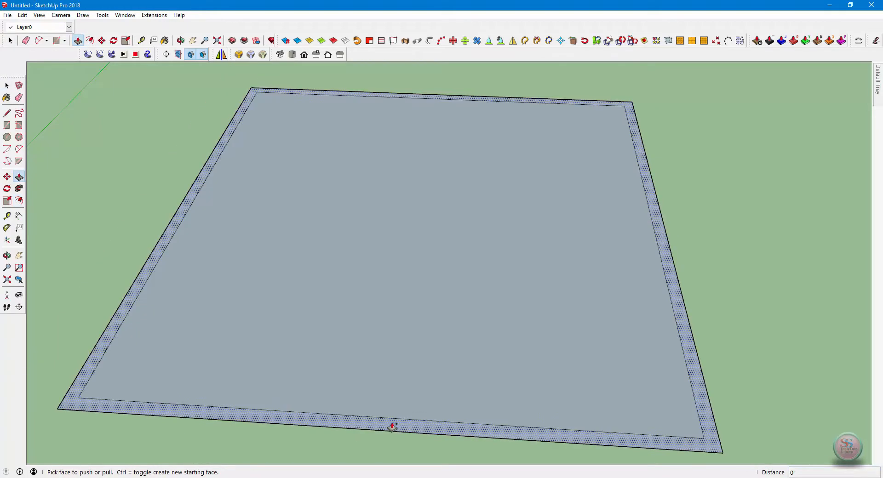
click(392, 427)
click(385, 380)
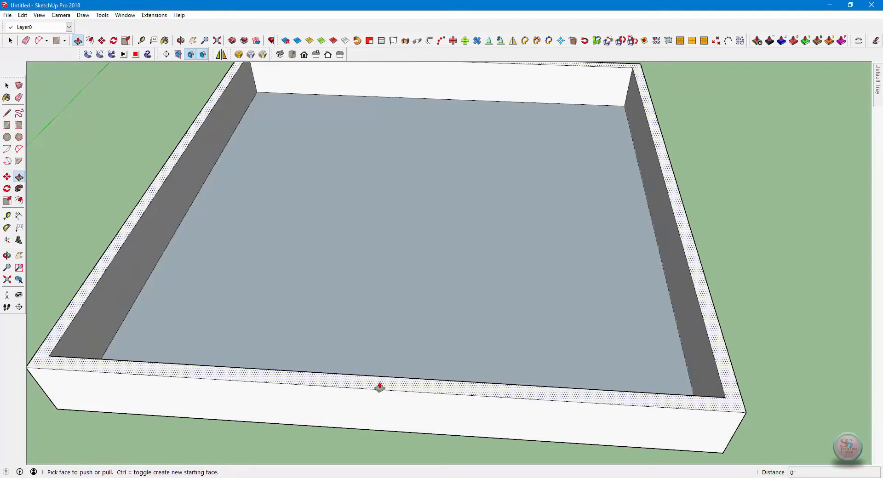
click(374, 382)
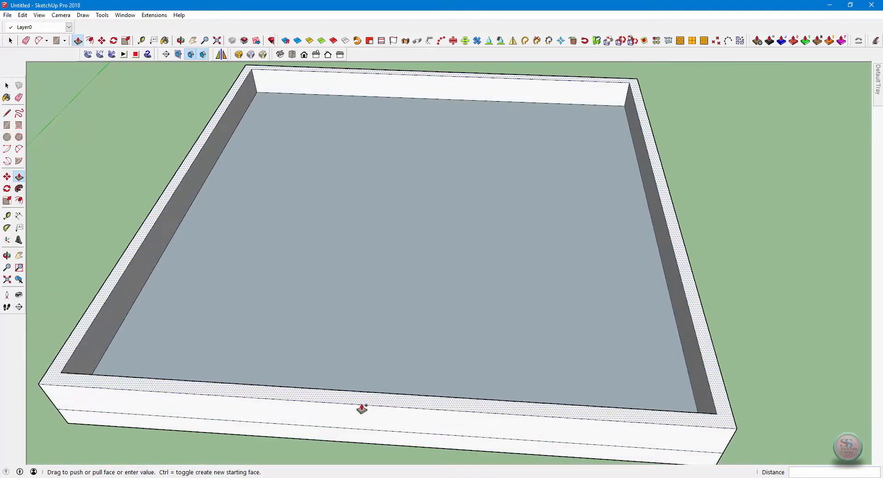
text(9')
key(Return)
- Pull the top face of the four walls up by another 1'
scroll(360, 368, down, 5)
middle_drag(365, 359, 246, 210)
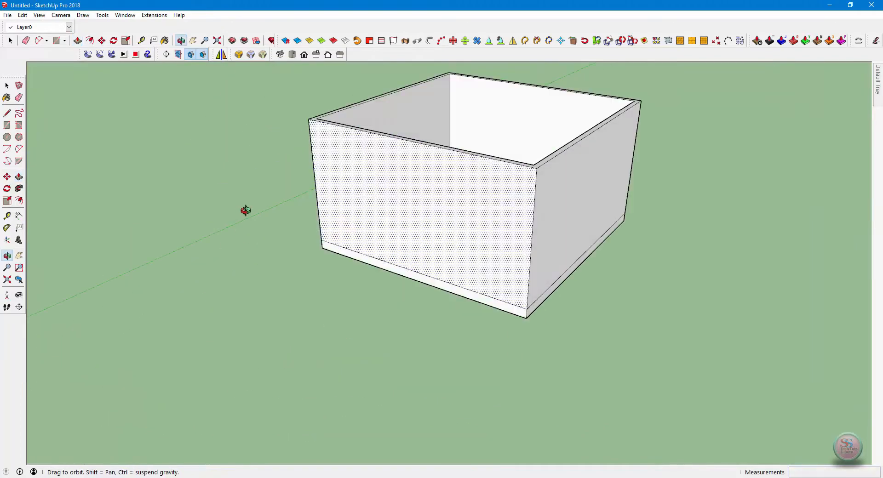
drag(357, 308, 554, 284)
click(280, 57)
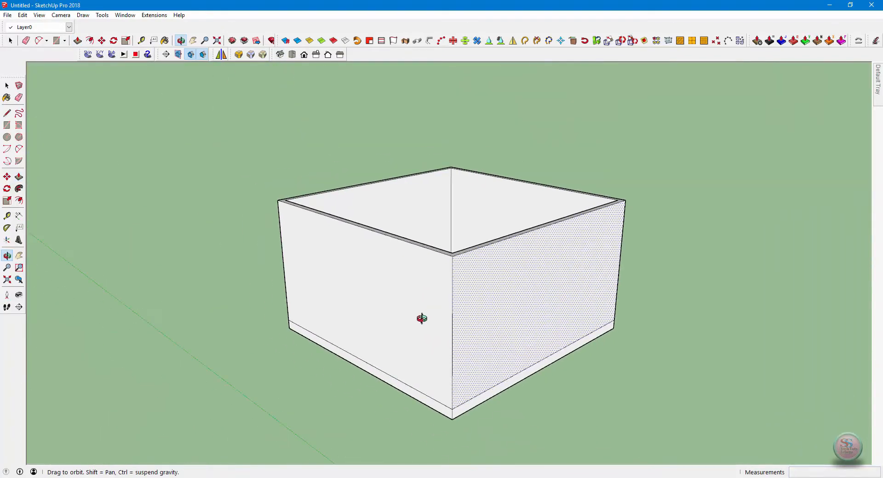
drag(422, 319, 502, 267)
key(space)
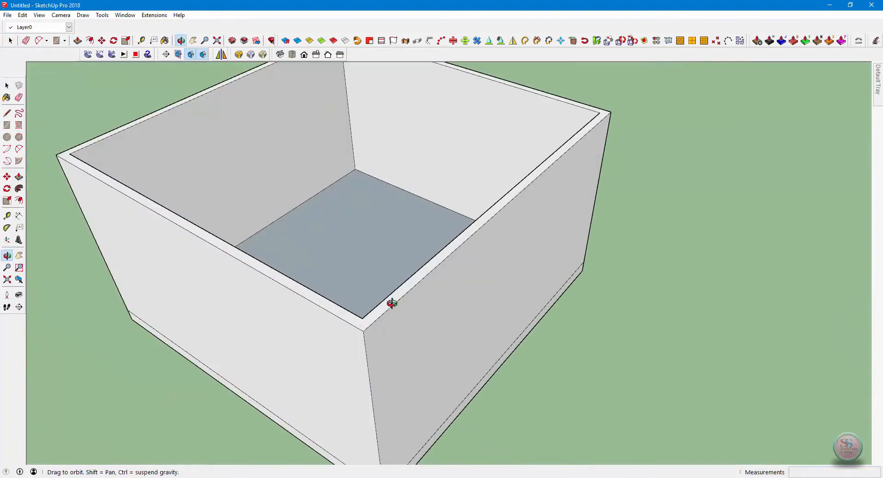
key(p)
drag(384, 309, 379, 299)
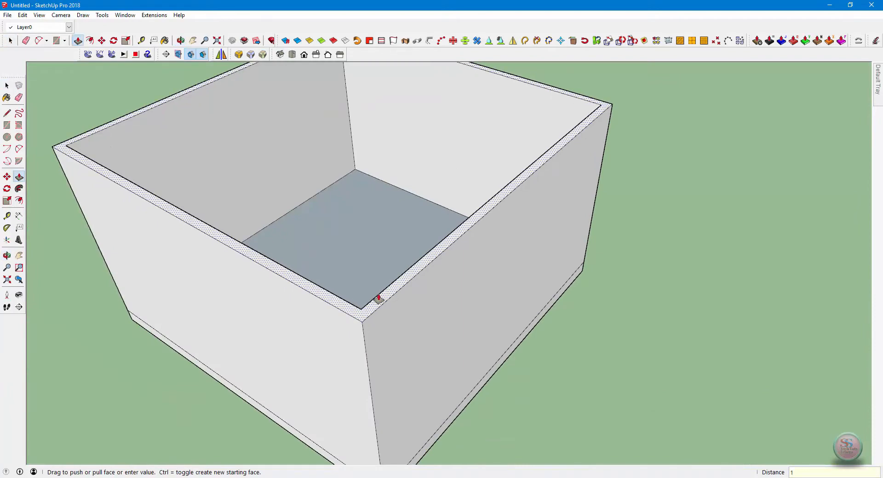
key(Return)
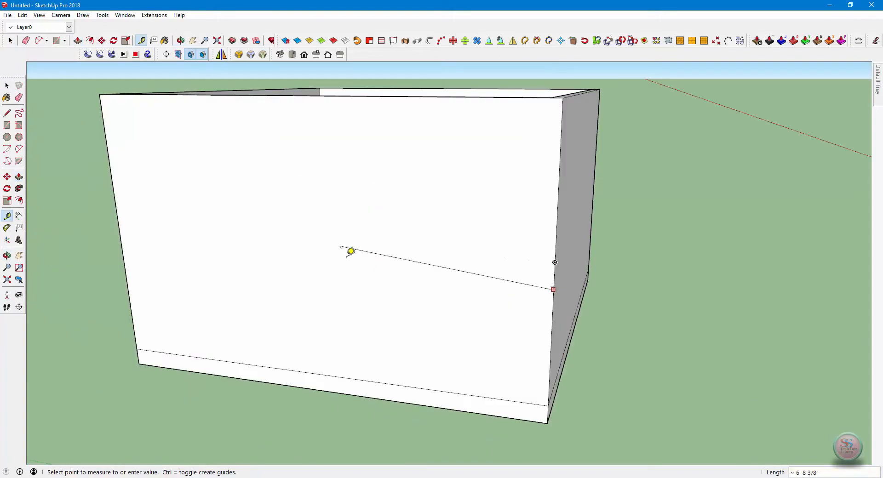
- Place a vertical guide line near the middle of the front wall
click(345, 249)
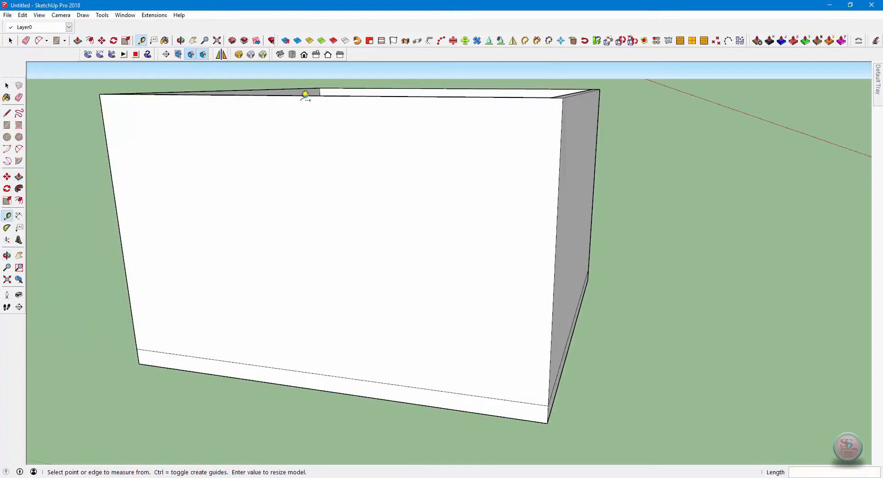
click(306, 96)
click(312, 103)
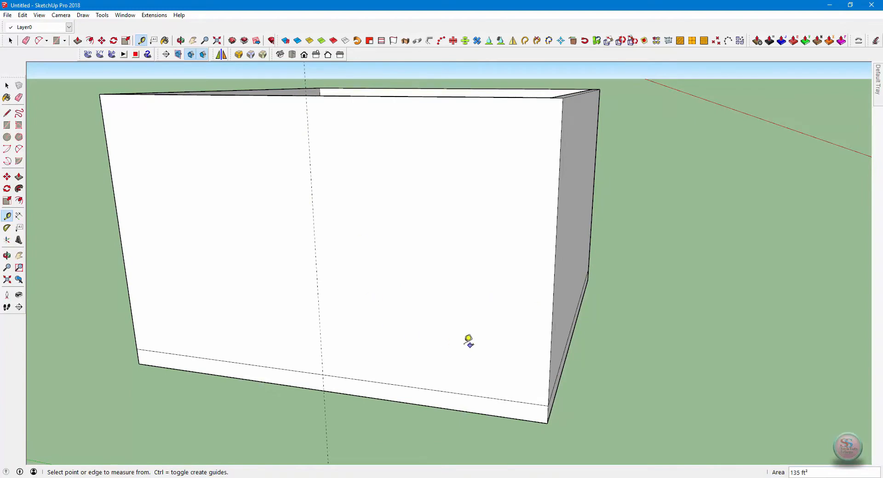
- Place a vertical guide 1' in from the front wall's right edge and delete the guide near the wall's middle
click(552, 309)
text(1)
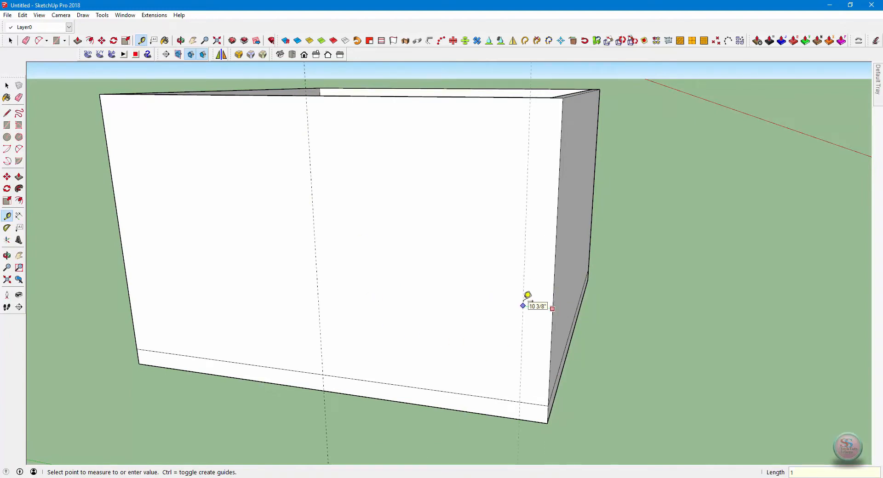
text(')
key(Return)
key(space)
click(314, 245)
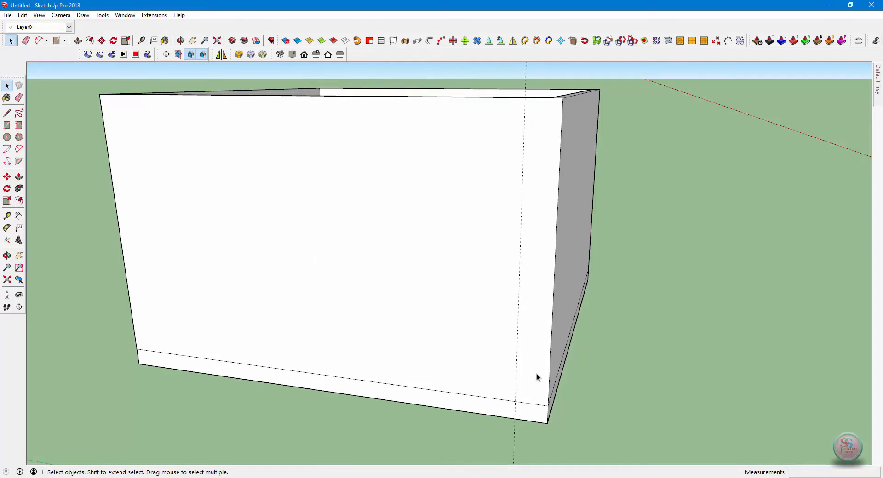
- Place a horizontal guide 6.5' above the front wall's base line and a vertical guide 4' from the existing vertical guide
key(t)
click(505, 400)
key(Escape)
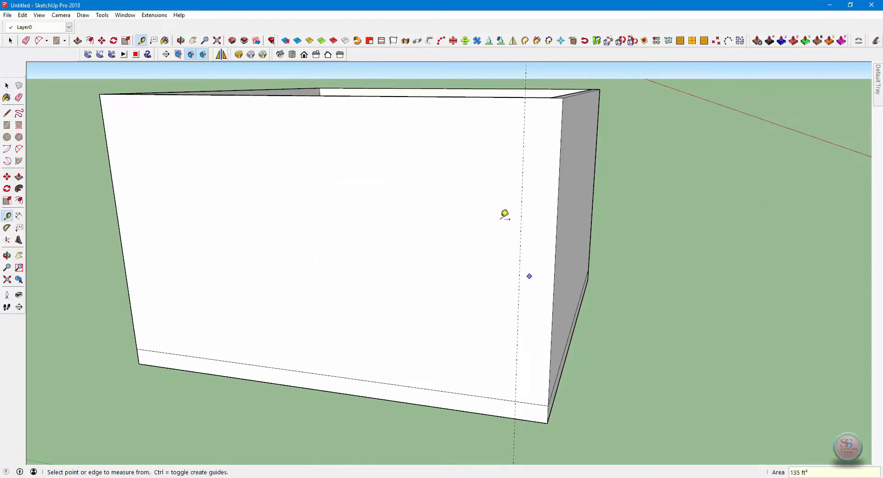
click(479, 396)
text(6.5')
key(Return)
click(519, 298)
text(4')
key(Return)
- Draw a 4' by 6'6" door rectangle on the front wall between the guides and the base line
middle_drag(489, 305, 469, 276)
key(r)
click(491, 148)
click(611, 357)
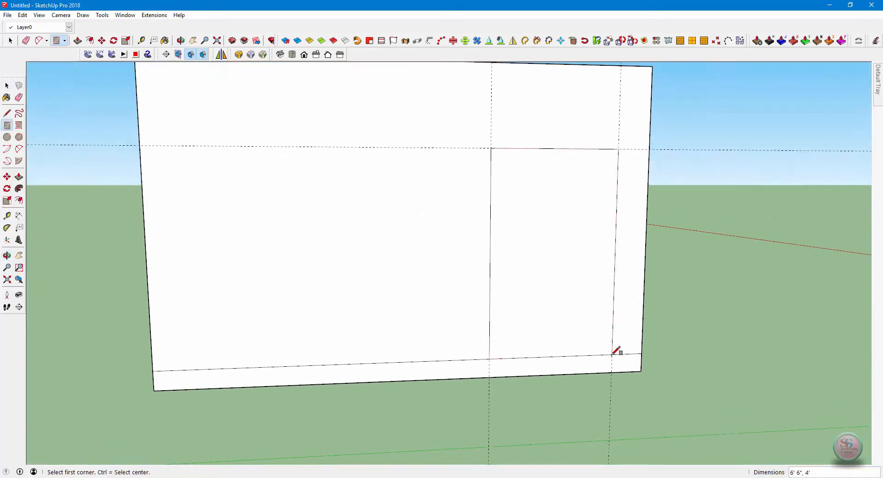
- Try to draw a window rectangle beside the door outline, hanging from the horizontal guide, and undo it
click(449, 147)
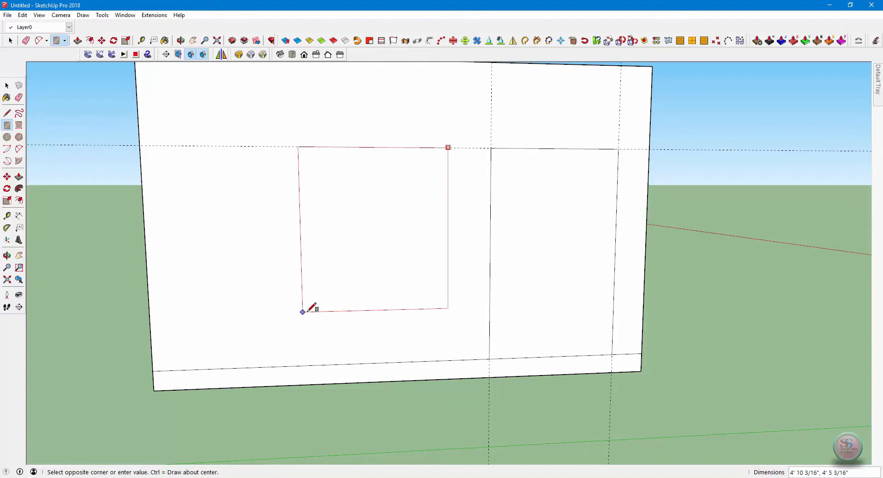
click(176, 308)
key(ctrl+z)
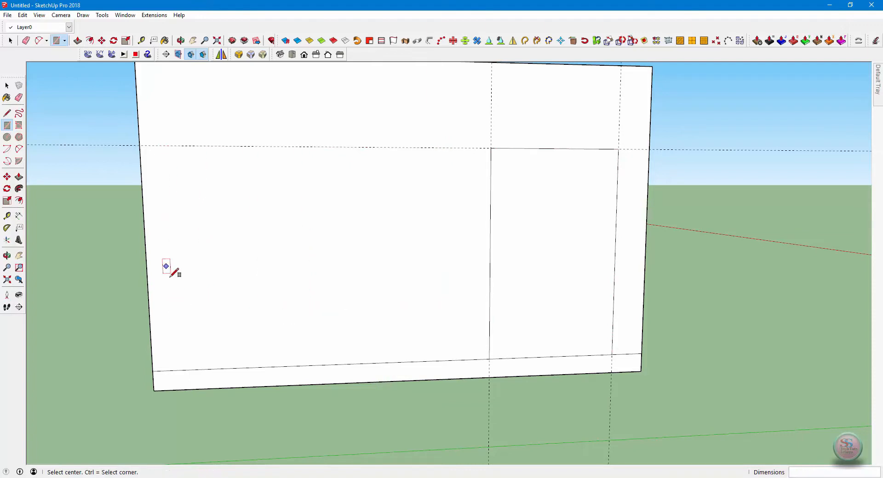
key(ctrl)
- Place a vertical guide 1' in from the front wall's left edge
key(t)
click(145, 238)
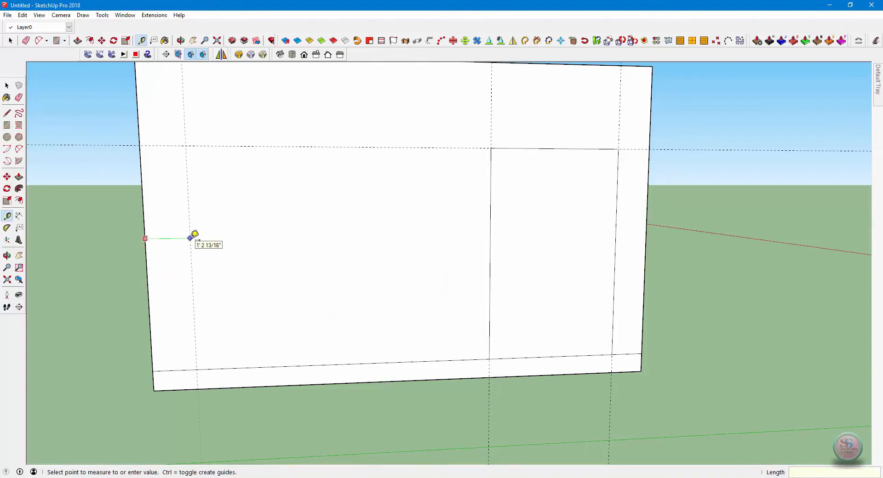
text(1')
key(Return)
click(180, 144)
key(Escape)
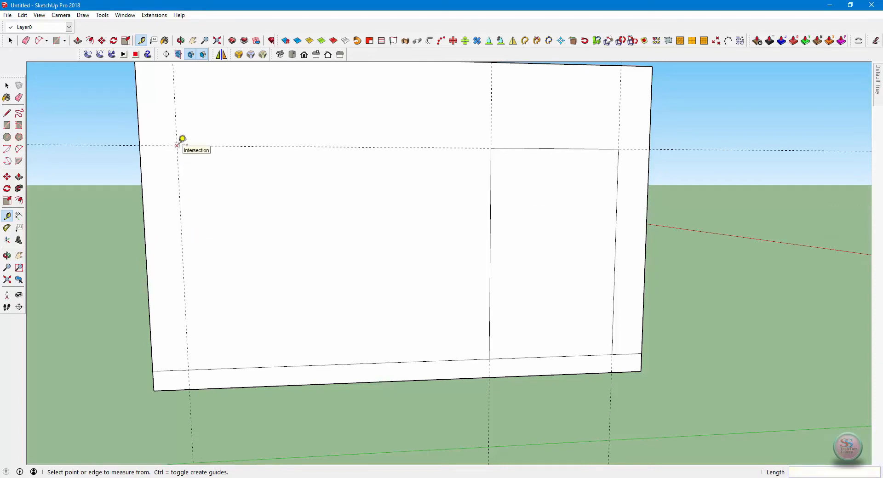
- Draw a large window rectangle from the left guide intersection toward the door outline, with its top at door height
key(r)
click(177, 145)
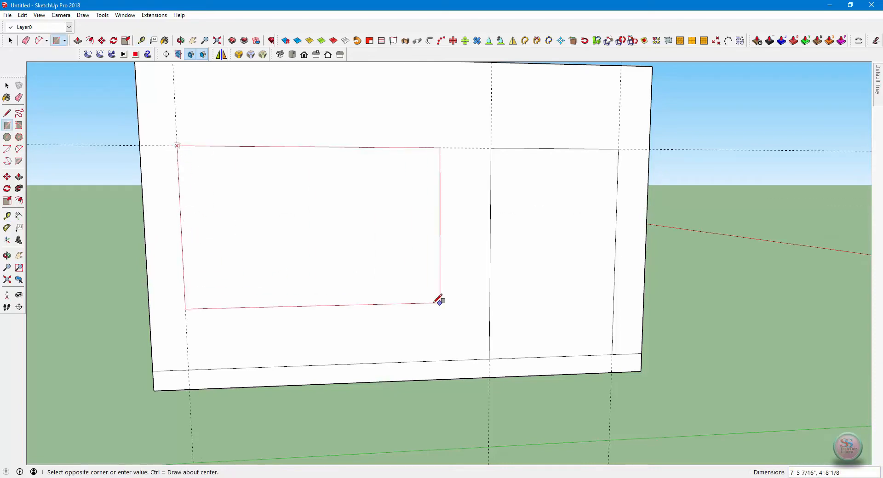
click(470, 301)
- Draw a 13' wide narrow rectangle above the window and door outlines, spanning between the two outer vertical guides
scroll(617, 257, down, 4)
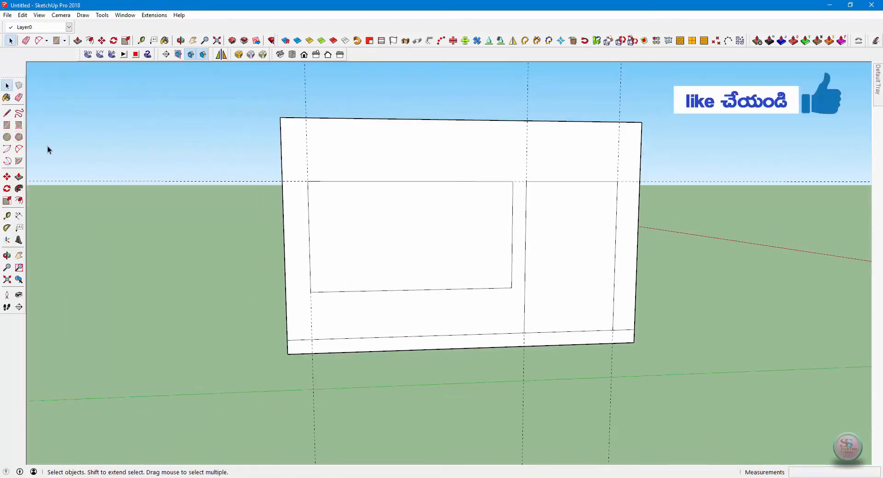
click(307, 134)
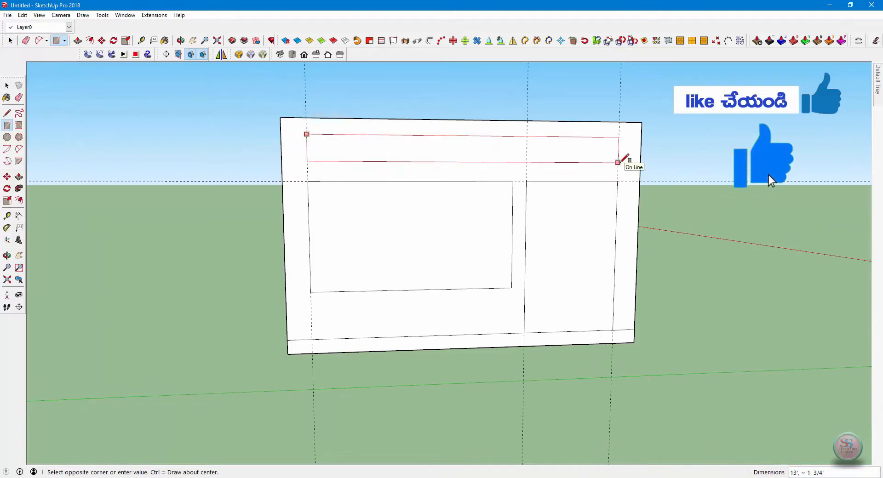
click(618, 170)
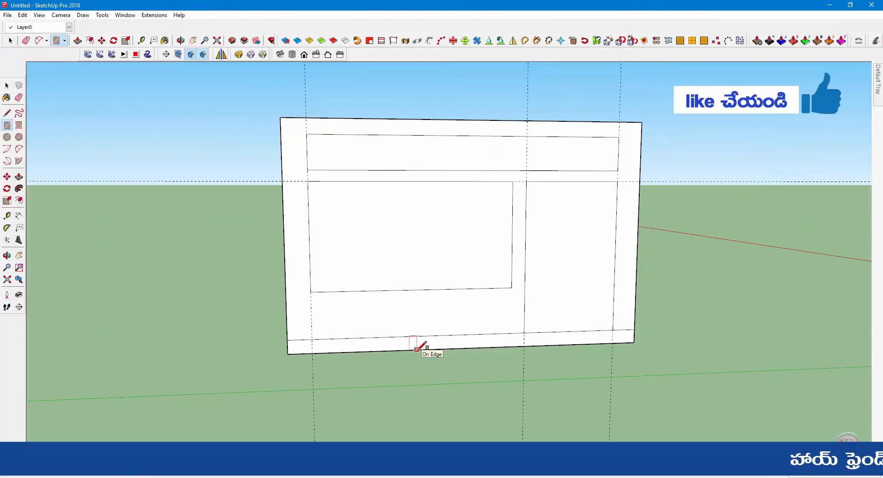
- Place a horizontal guide across the adjoining side wall at door height, measured up from the base course line
middle_drag(420, 351, 397, 358)
key(t)
click(447, 379)
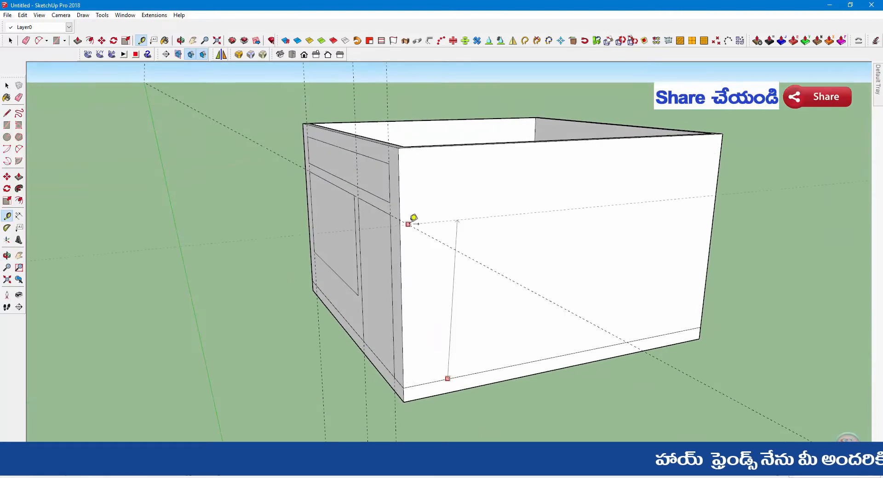
click(405, 217)
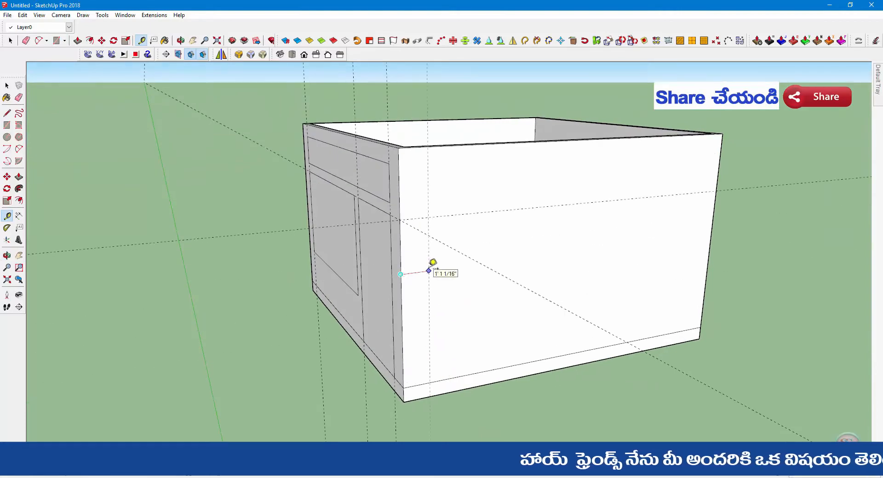
- Place vertical guides 12" in from the side wall's left and right edges
click(430, 269)
middle_drag(355, 414, 294, 331)
text(12)
key(Return)
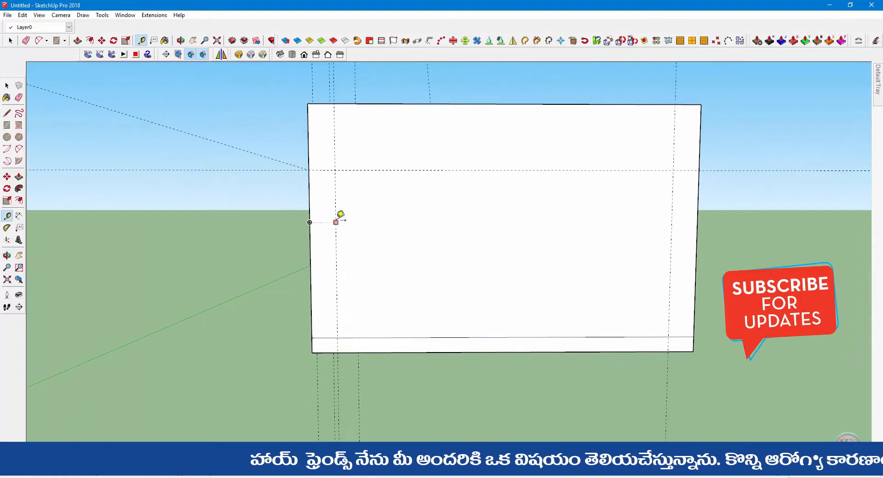
- Try to draw three door-height rectangles side by side on the side wall above the base course, and undo them
key(r)
click(335, 170)
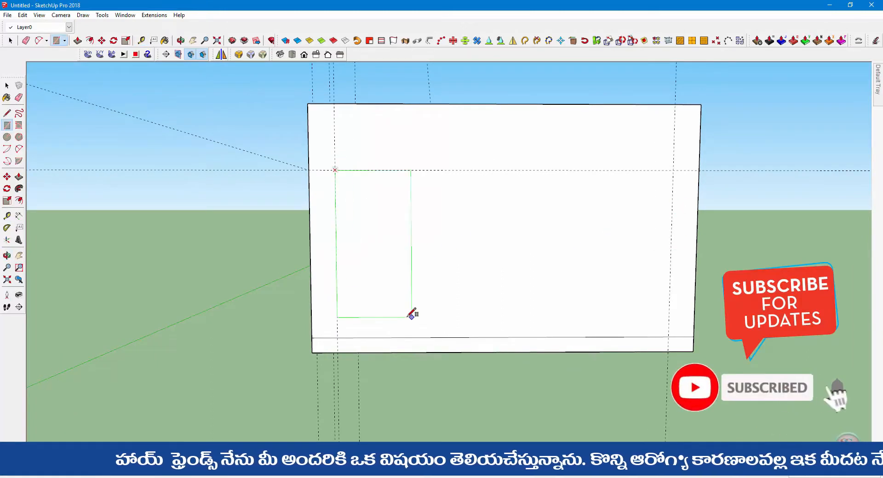
click(424, 337)
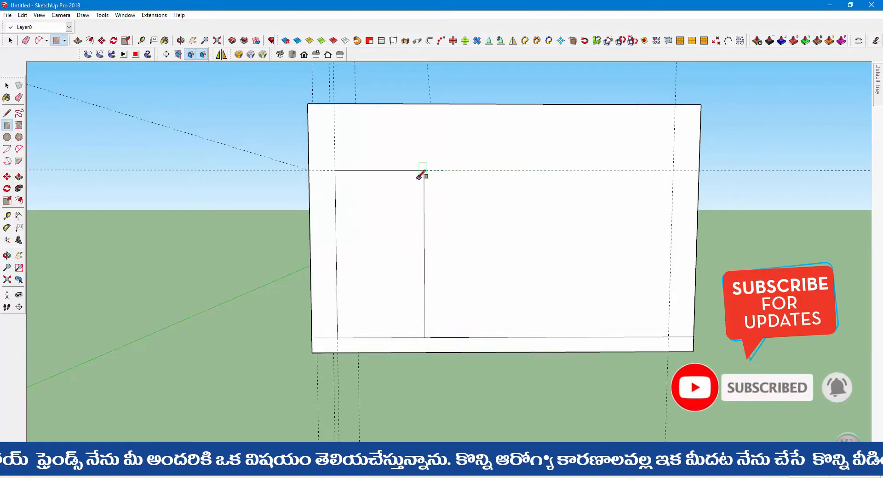
click(432, 170)
click(526, 337)
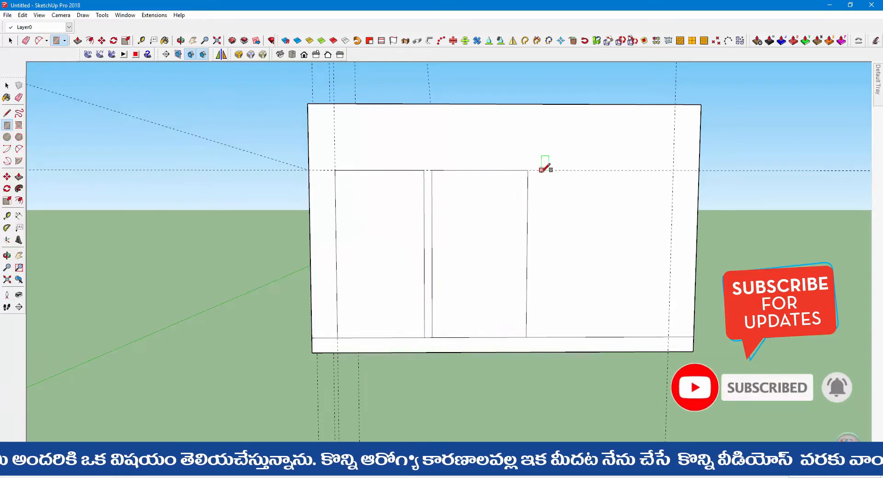
click(534, 169)
click(621, 337)
key(ctrl+z)
key(ctrl+z)
key(ctrl+z)
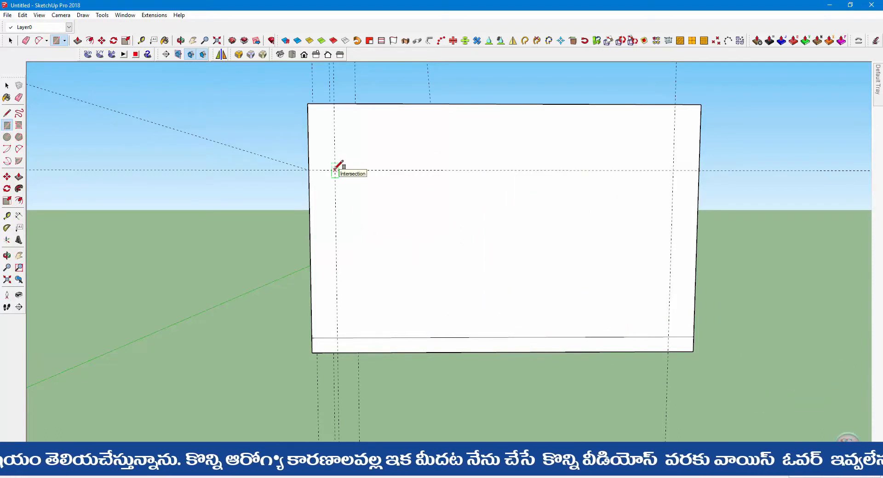
click(335, 170)
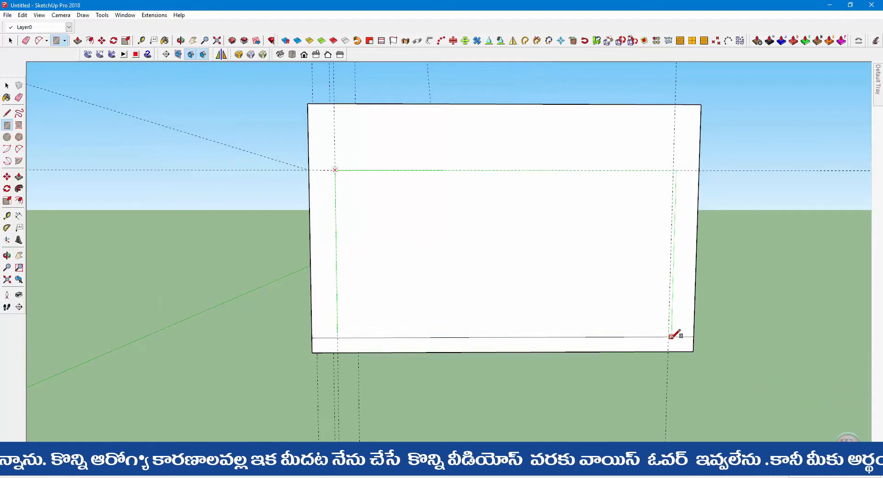
key(Escape)
key(t)
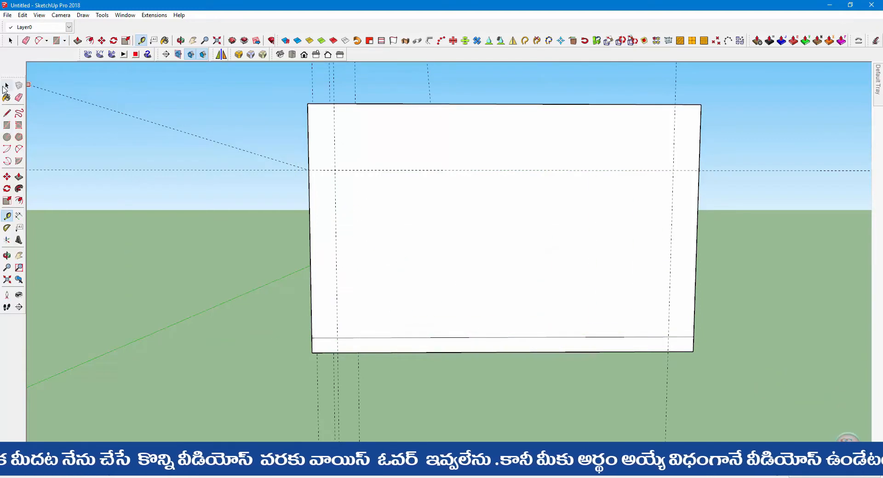
key(r)
click(335, 169)
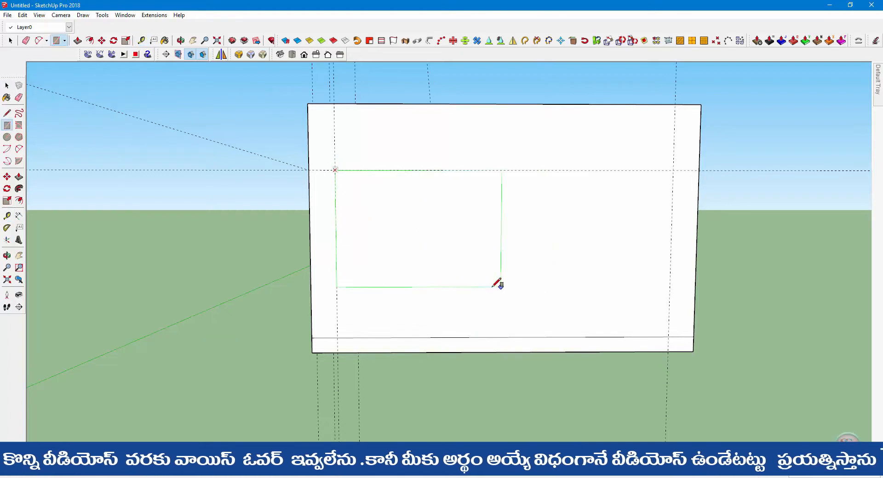
key(t)
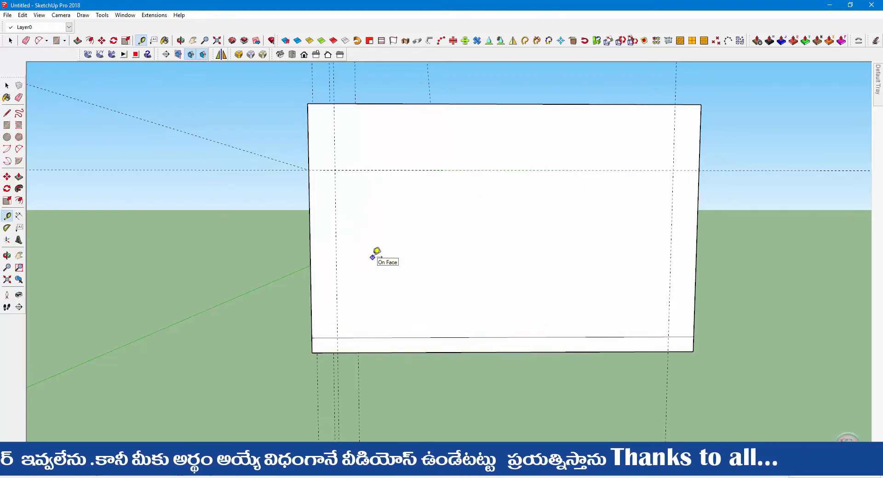
- Draw one large rectangle on the side wall between the two vertical guides, from the door-height guide down to the base course line
key(r)
click(335, 170)
click(668, 336)
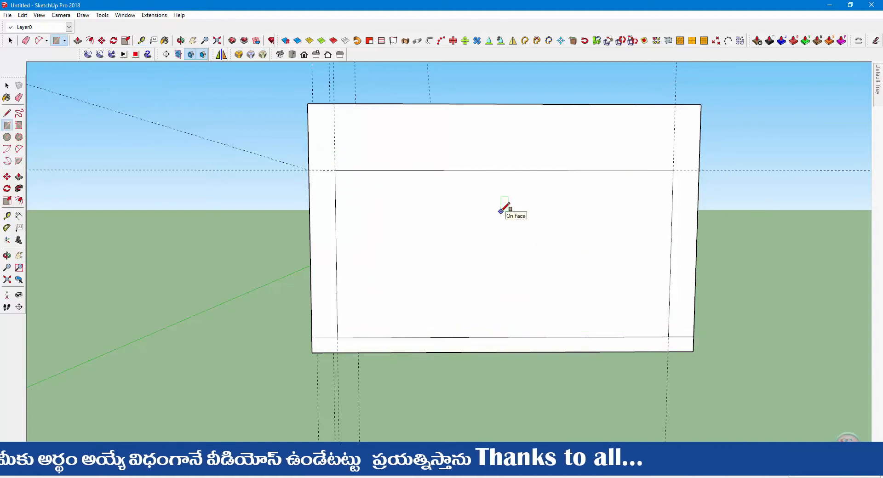
- Draw a vertical centre line through the large rectangle and place a parallel guide close to it on each side
key(l)
click(504, 337)
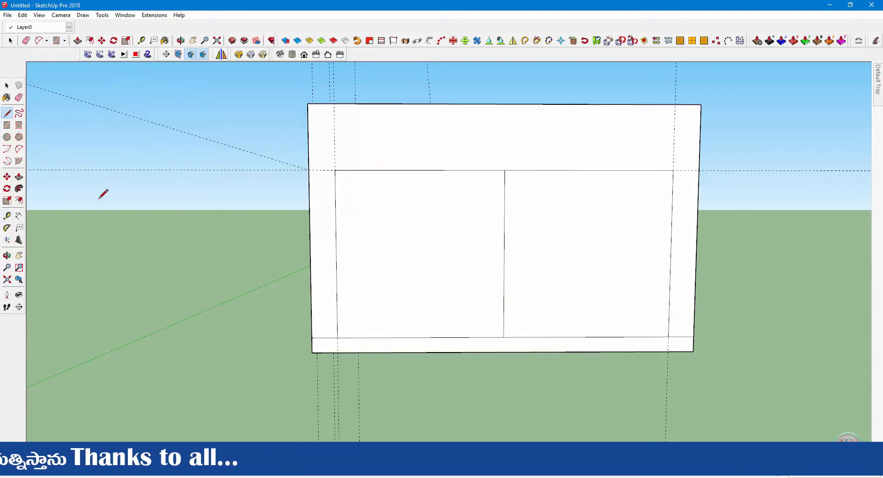
key(t)
click(505, 248)
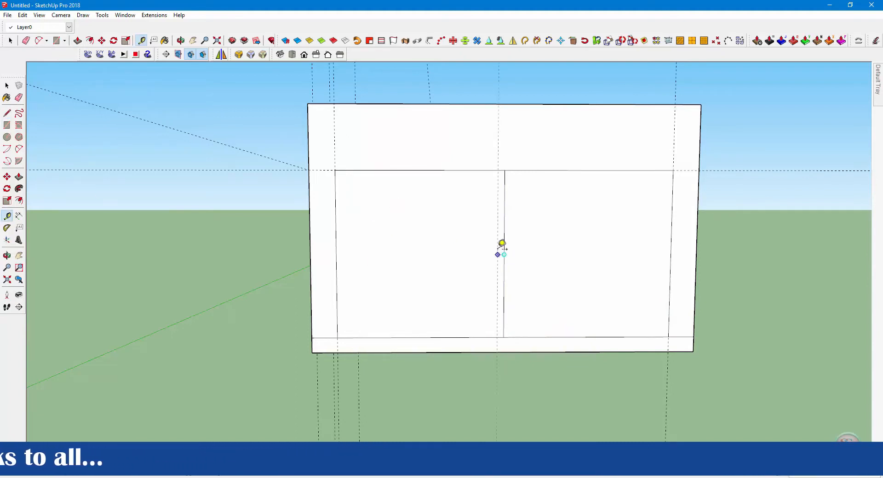
click(504, 238)
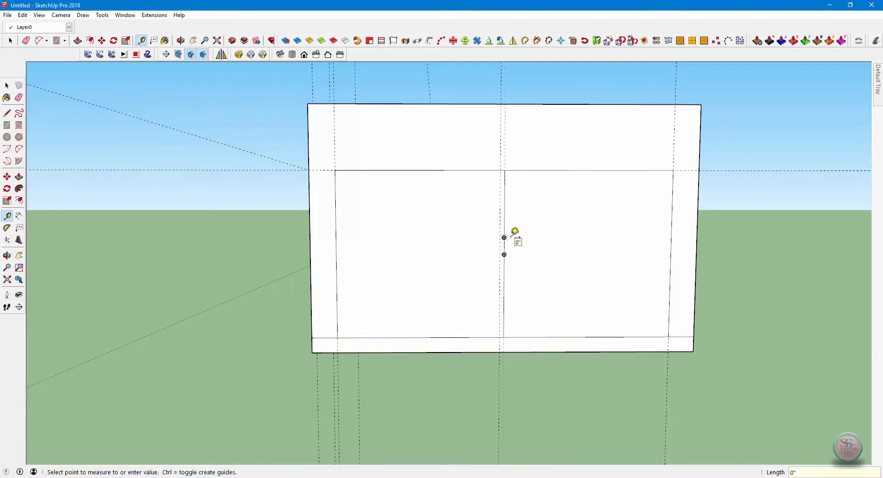
click(510, 237)
- Delete the centre line and draw a 4" by 6' 6" upright rectangle between the two central guides
click(7, 125)
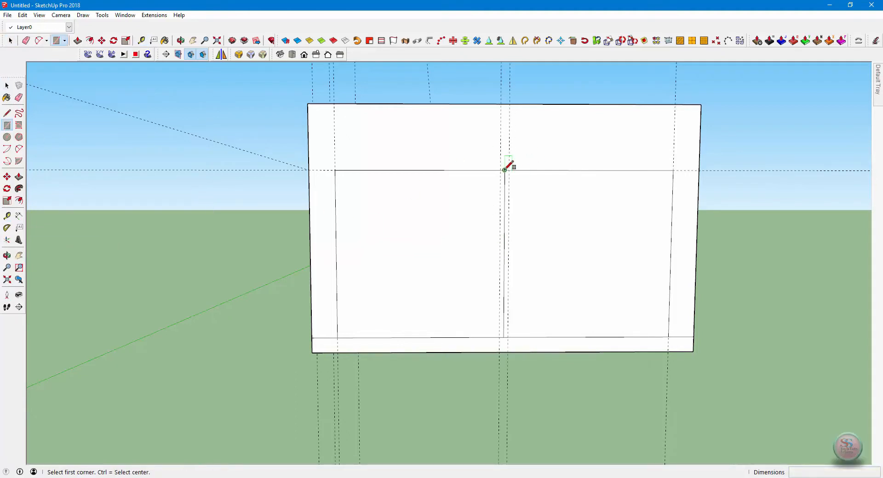
key(space)
click(505, 178)
key(Delete)
key(r)
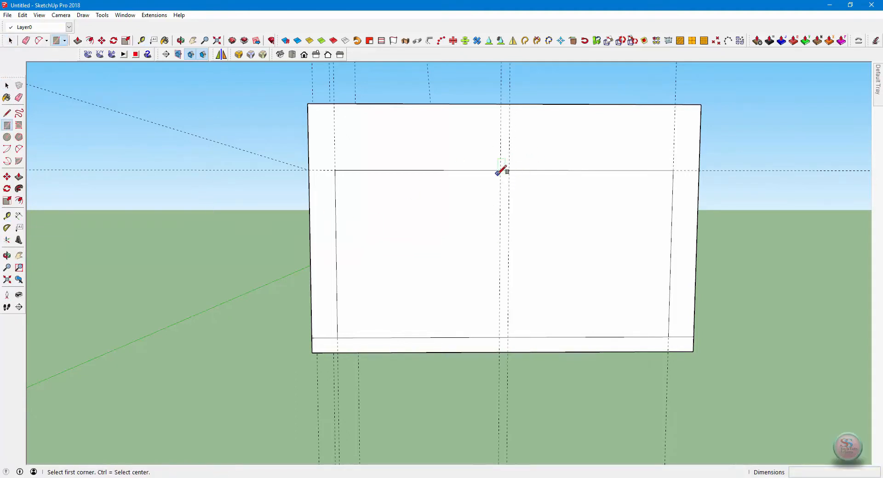
click(500, 170)
click(509, 338)
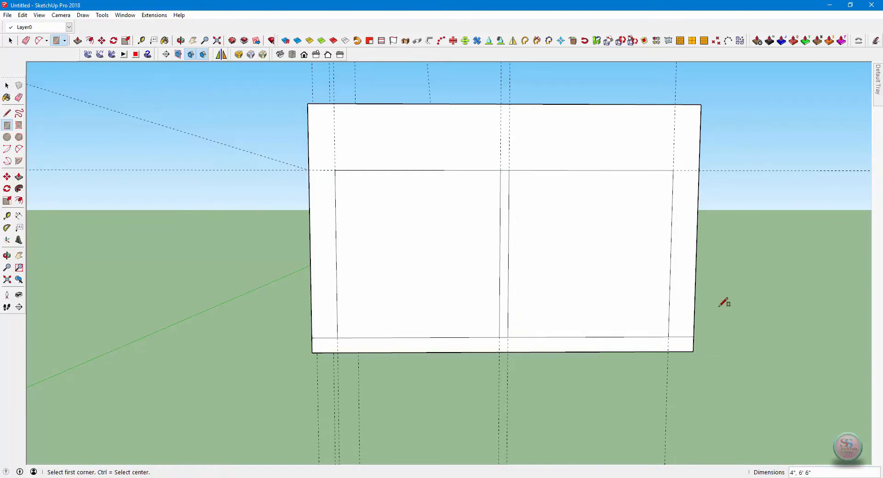
- Place a horizontal guide below the side wall's top edge, level with the top of the front wall's upper rectangle
middle_drag(558, 268, 426, 242)
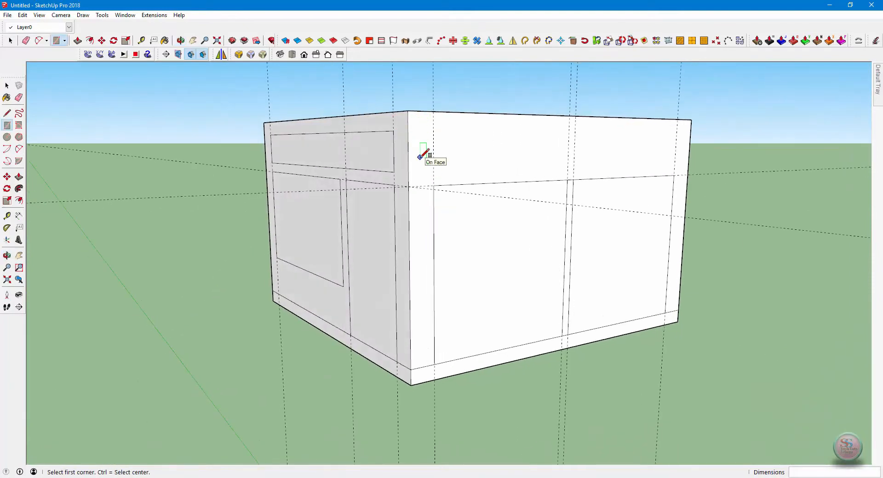
key(t)
click(430, 112)
click(433, 131)
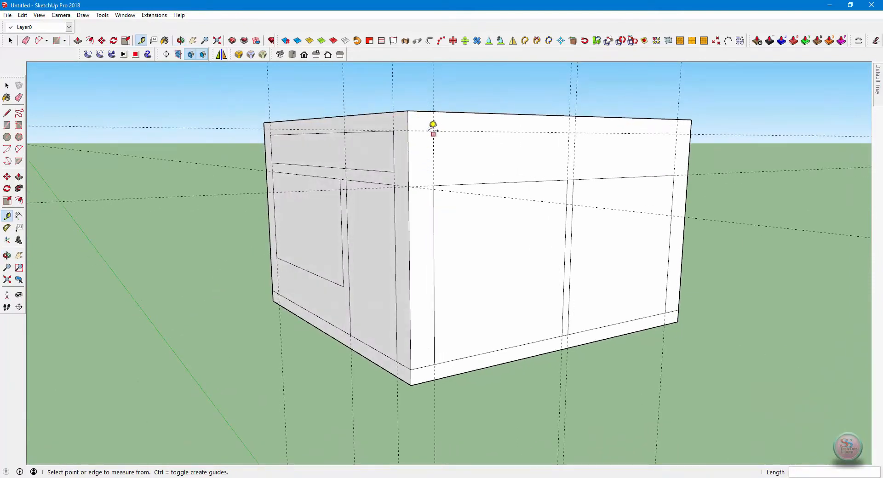
click(419, 111)
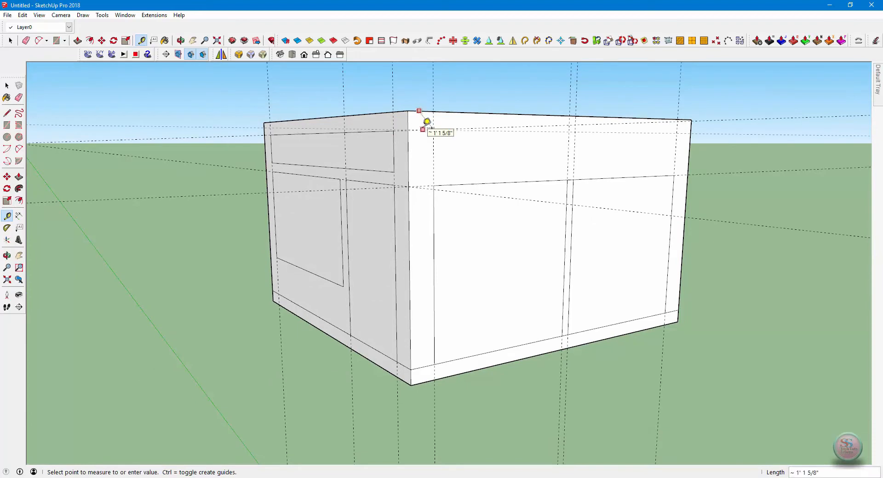
click(428, 122)
- Try to draw a narrow rectangle below the upper guide on the side wall, and undo it
middle_drag(457, 174, 431, 235)
middle_drag(442, 275, 314, 205)
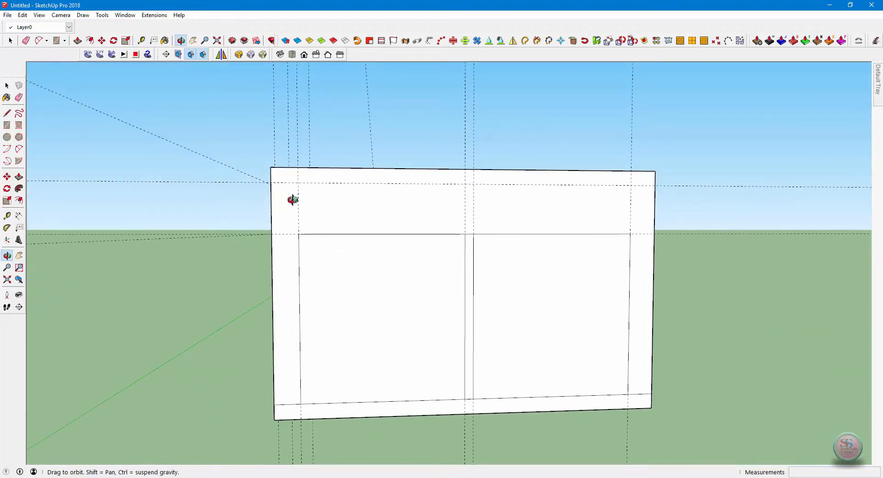
key(l)
key(r)
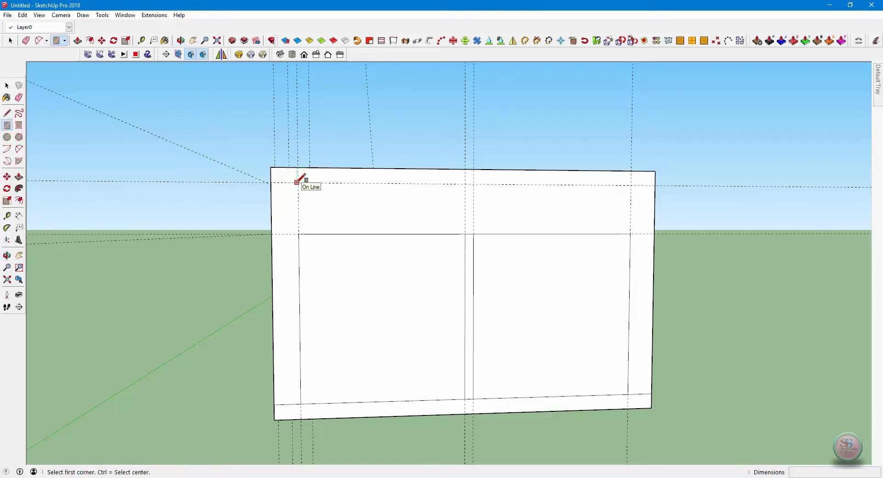
click(298, 184)
click(631, 226)
key(ctrl+z)
- Place a horizontal guide along the lower edge of the front wall's upper rectangle and a matching one on the side wall
key(o)
drag(391, 258, 525, 284)
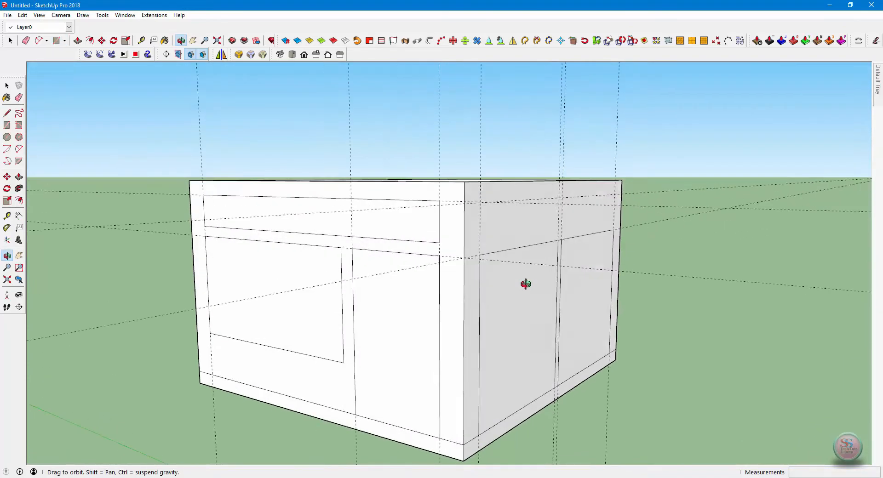
key(t)
click(398, 183)
click(398, 240)
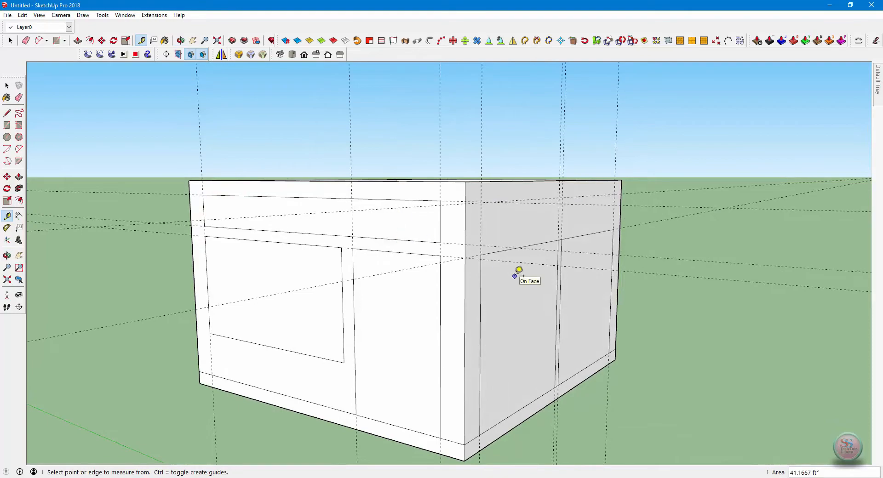
middle_drag(516, 274, 332, 265)
click(425, 168)
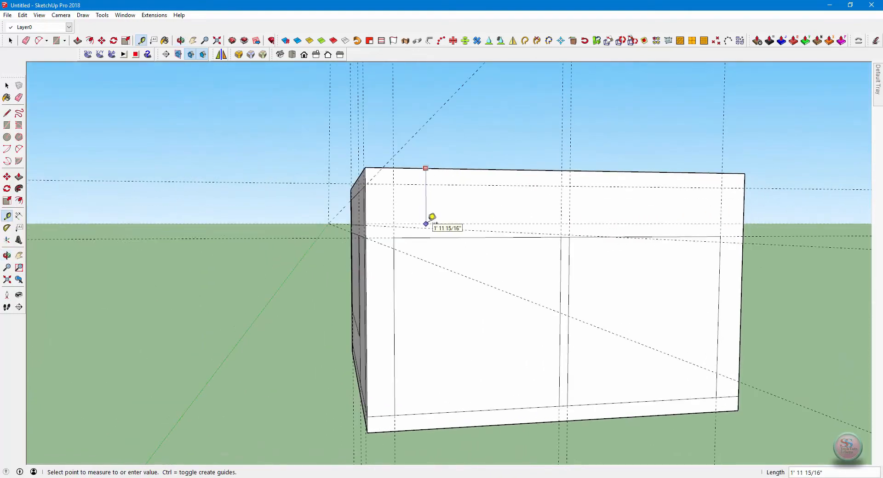
click(373, 223)
- Add a horizontal guide just below the side wall's top edge and draw a 13' by about 1' 4 15/16" rectangle down to the lower guide
middle_drag(434, 329, 314, 239)
key(space)
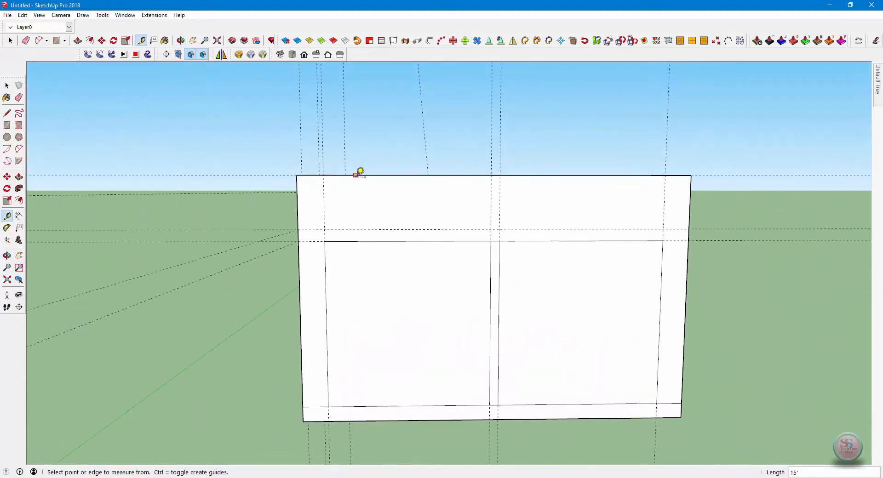
click(356, 177)
middle_drag(299, 183, 414, 245)
key(r)
click(346, 183)
click(671, 221)
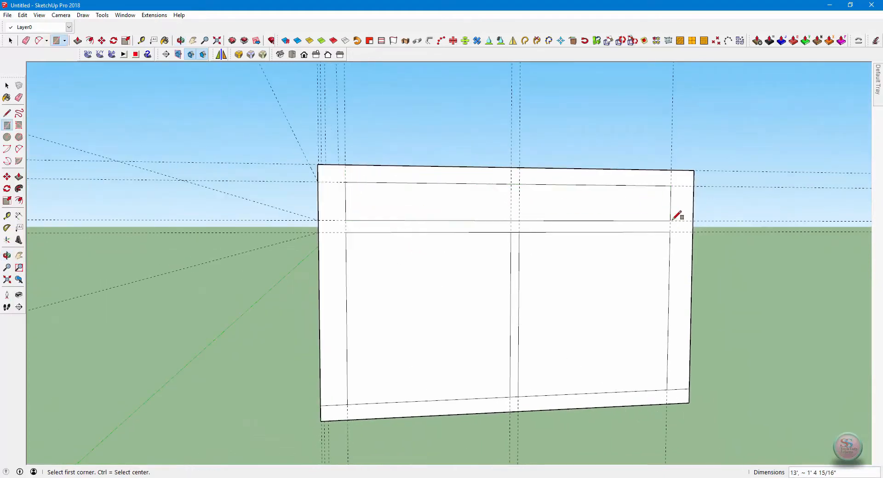
- Delete all construction guides from the model
middle_drag(590, 321, 824, 311)
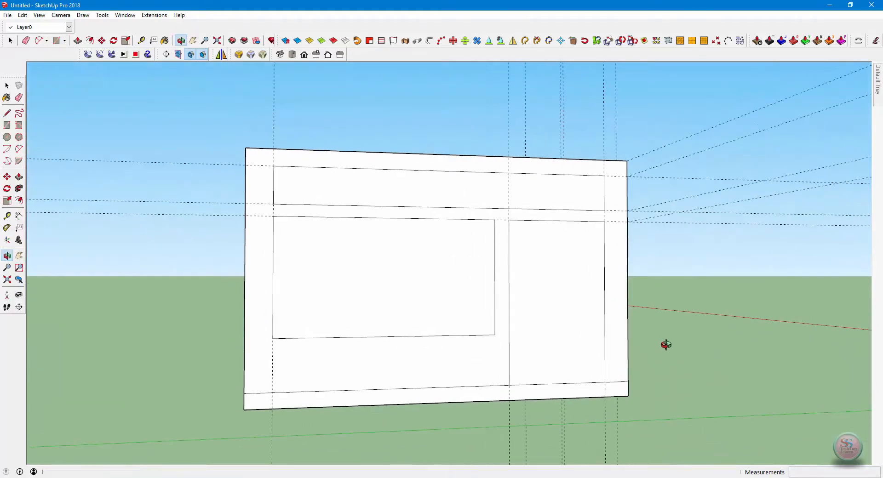
click(22, 15)
click(46, 99)
- Push the front wall's upper rectangle, window and door faces 4" through the wall to cut the openings
middle_drag(644, 323, 575, 388)
middle_drag(331, 317, 337, 339)
key(p)
double_click(406, 225)
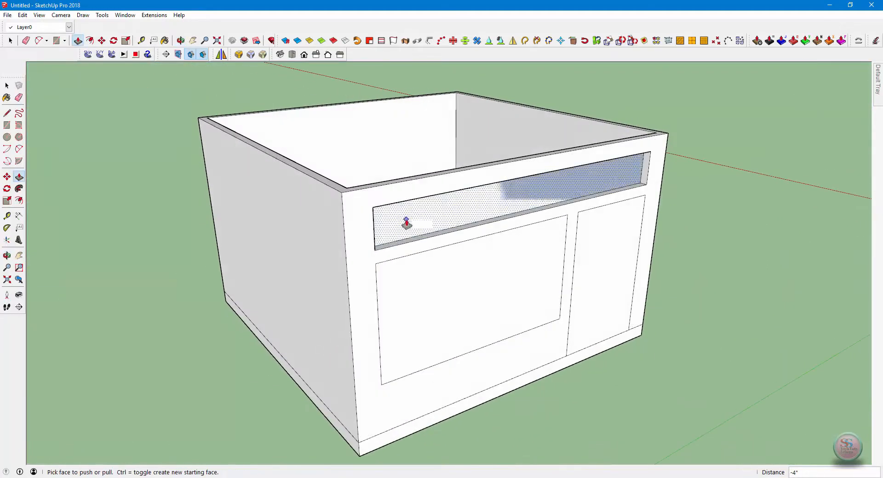
double_click(549, 315)
double_click(599, 297)
- Push the side wall's upper rectangle and two large lower panels through the wall to cut the openings
middle_drag(736, 379, 517, 363)
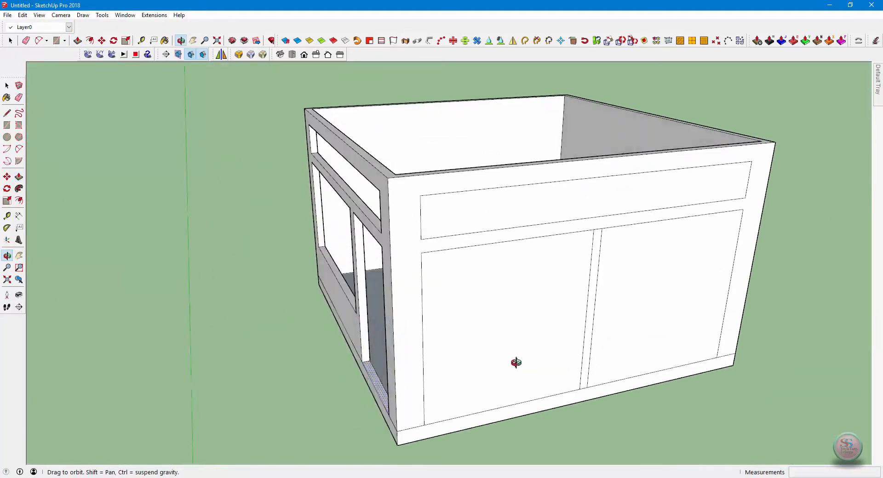
double_click(532, 220)
double_click(520, 321)
double_click(637, 365)
- Draw a 2 5/8" by 2 5/8" square on the front wall's left edge, just below the top corner
middle_drag(637, 365, 438, 365)
drag(389, 363, 568, 402)
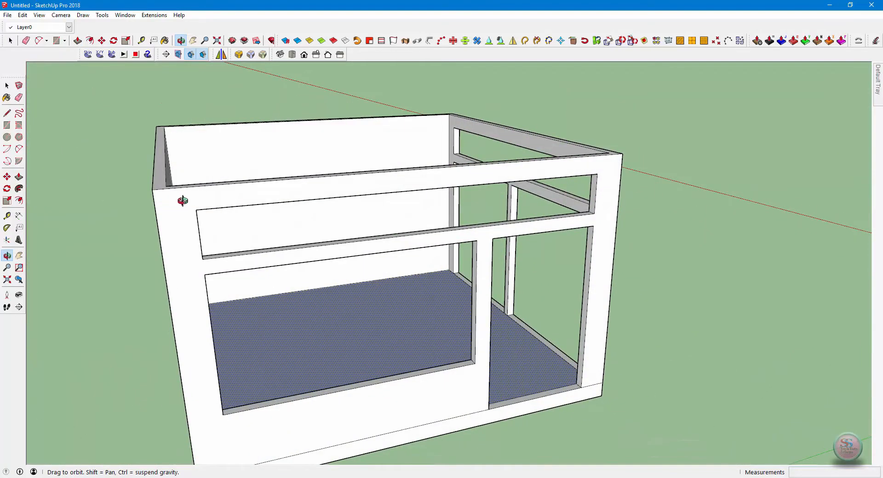
scroll(192, 213, up, 3)
drag(192, 213, 107, 110)
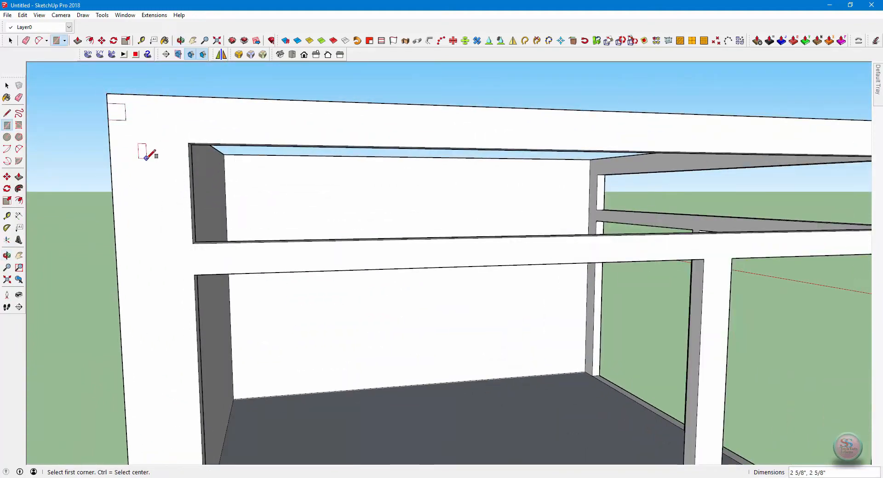
- Extrude the small square near the wall's top corner outward with Push/Pull to form a short projecting block
middle_drag(146, 157, 135, 286)
middle_drag(87, 316, 493, 257)
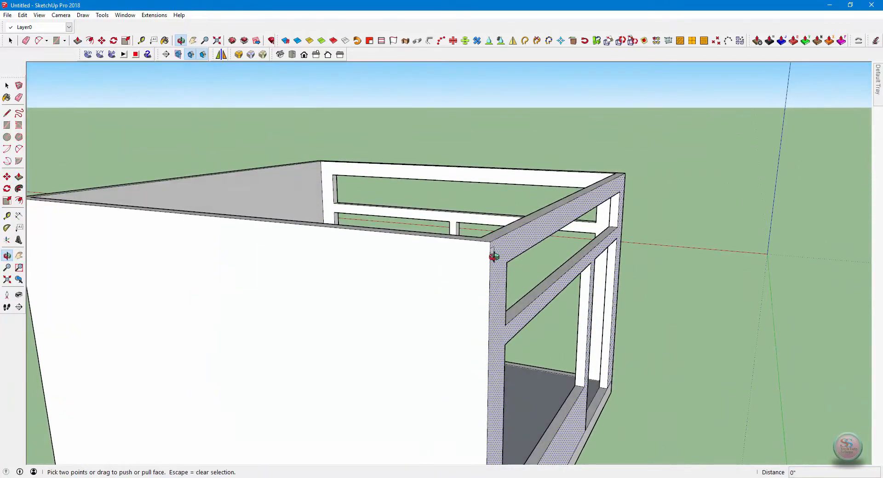
scroll(493, 257, up, 3)
key(space)
click(494, 257)
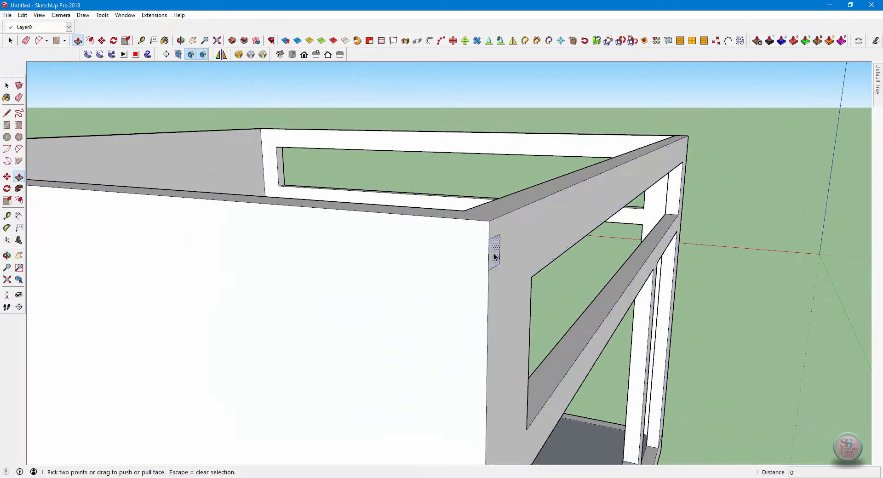
click(494, 257)
click(539, 275)
middle_drag(540, 276, 259, 294)
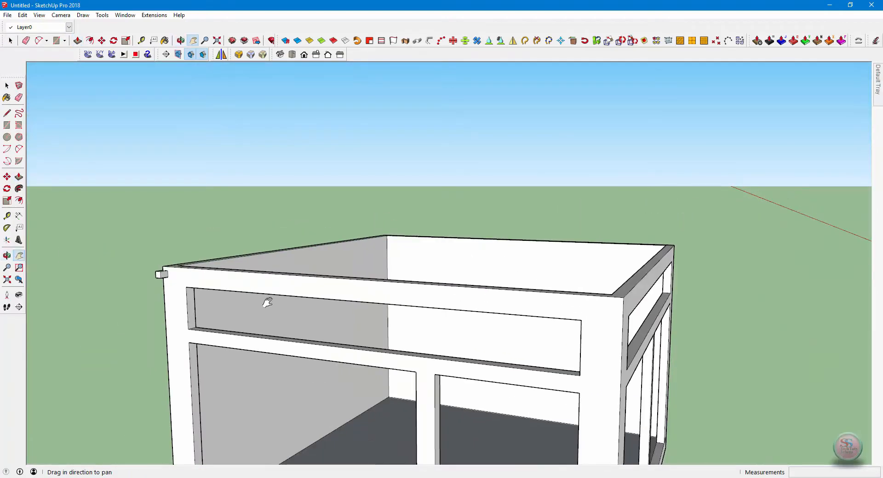
- Draw a short vertical line from the block's upper corner to the wall's top edge
scroll(174, 250, up, 3)
key(space)
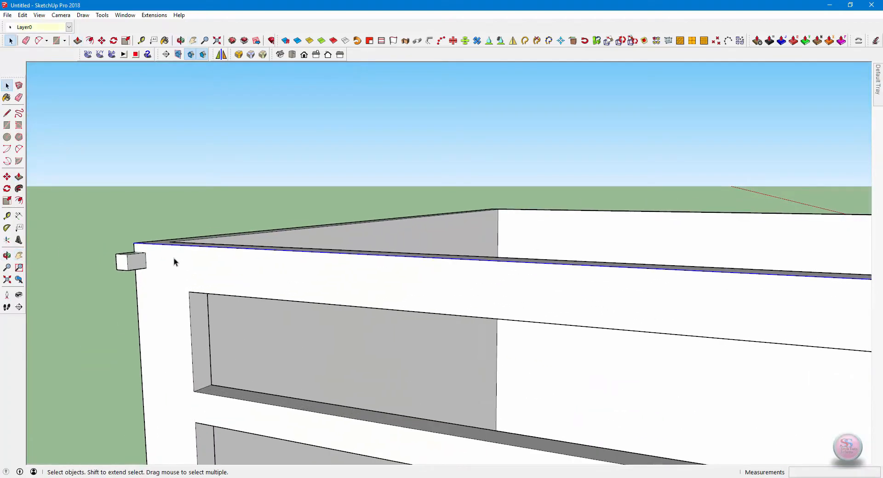
middle_drag(175, 262, 98, 298)
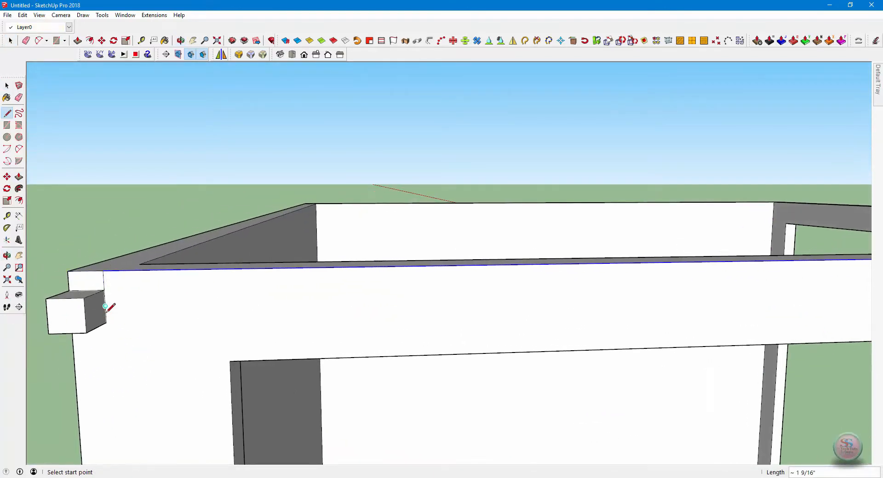
- Sweep the block's side face along the outer top edges of all four walls with Follow Me
shift+middle_drag(578, 387, 439, 416)
scroll(440, 416, down, 6)
middle_drag(494, 408, 369, 416)
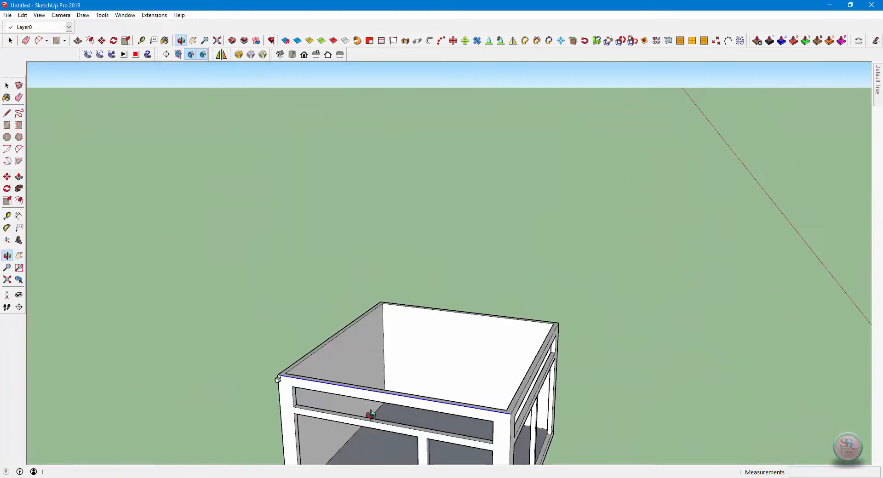
scroll(389, 393, up, 3)
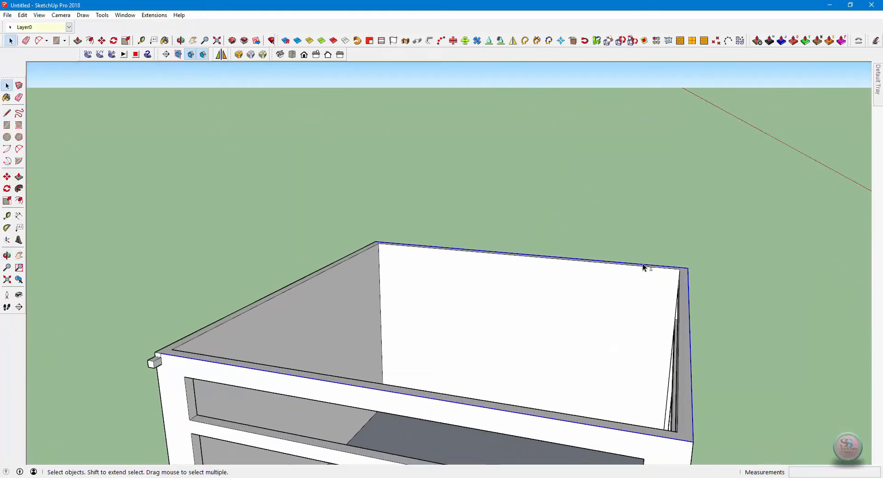
scroll(164, 376, up, 2)
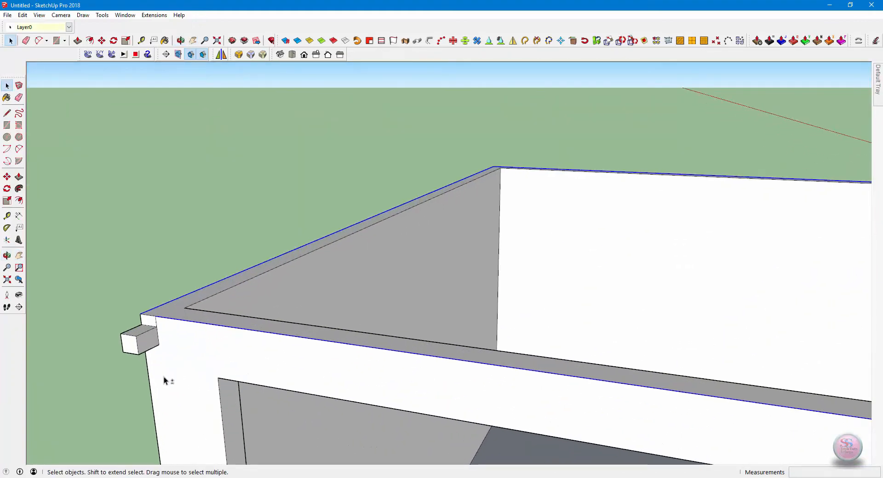
click(18, 189)
click(138, 343)
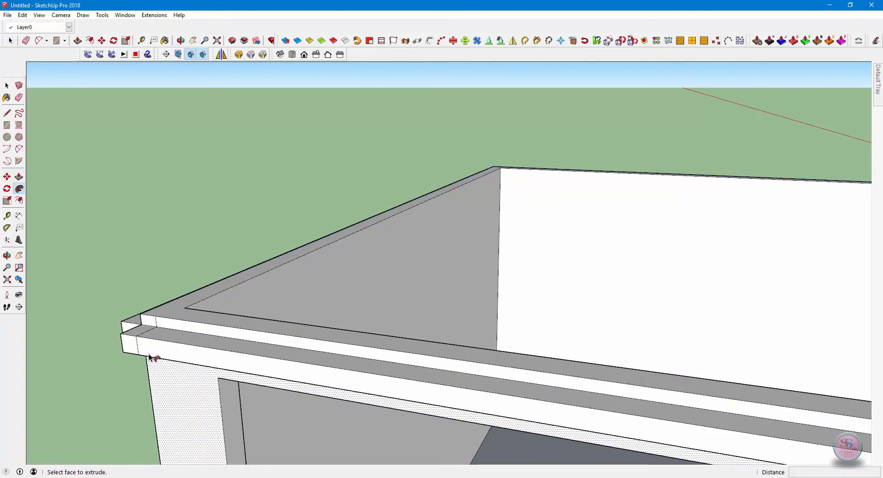
- Extend the wall-top trim's end face with Push/Pull to close the gap at the open corner
middle_drag(161, 373, 391, 286)
scroll(598, 350, up, 4)
key(p)
scroll(617, 363, up, 2)
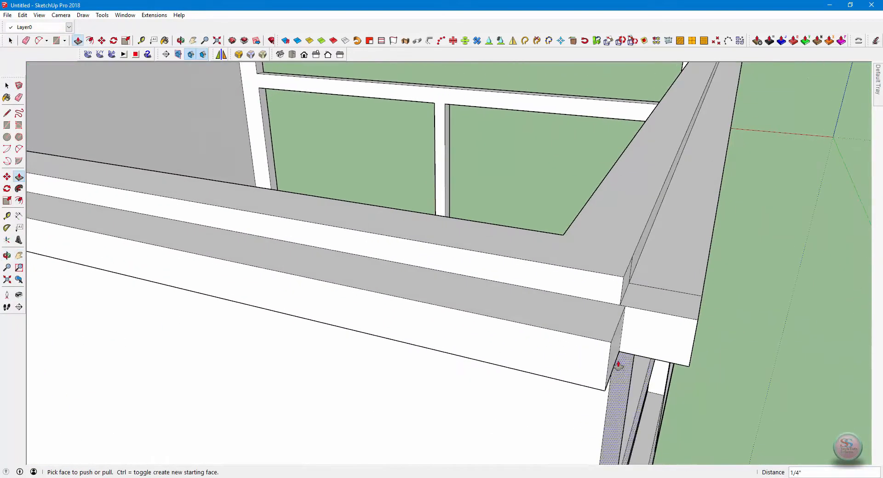
middle_drag(696, 415, 525, 420)
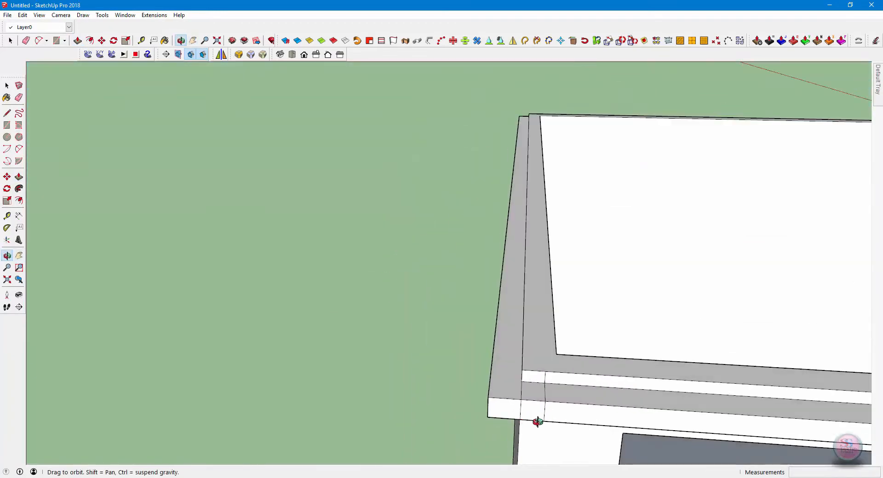
middle_drag(532, 462, 574, 286)
- Open the 3D Warehouse and search it for "bed"
scroll(533, 315, up, 3)
scroll(533, 315, down, 3)
scroll(591, 352, up, 4)
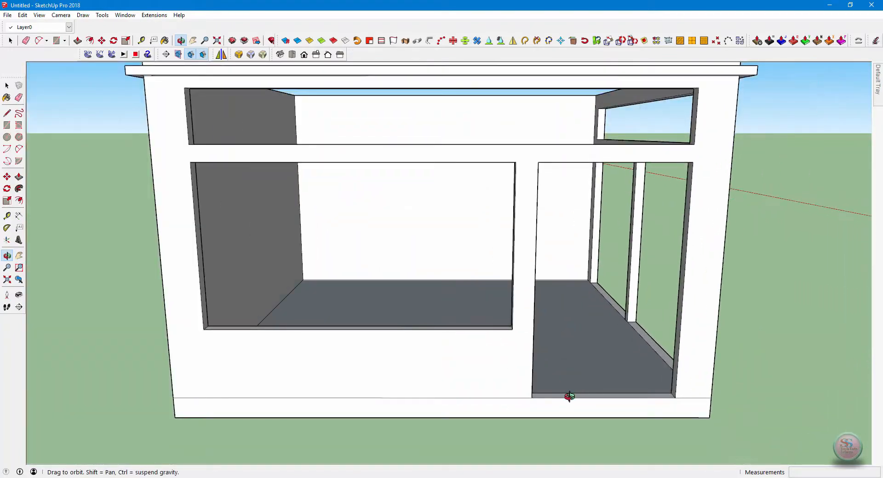
shift+middle_drag(570, 397, 472, 401)
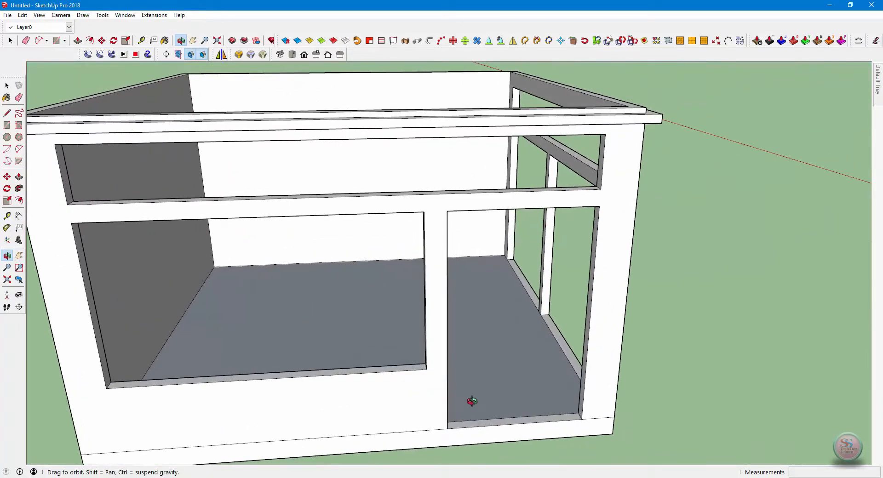
click(23, 15)
drag(465, 380, 196, 200)
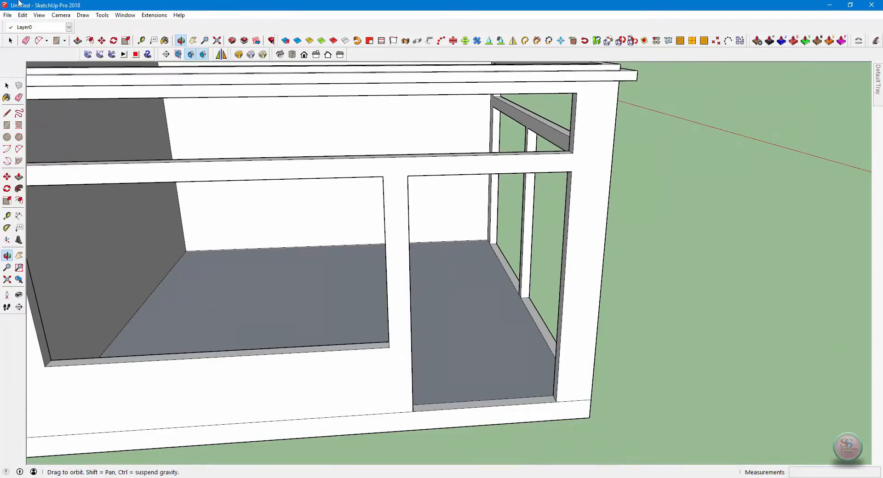
click(21, 15)
mouse_move(7, 16)
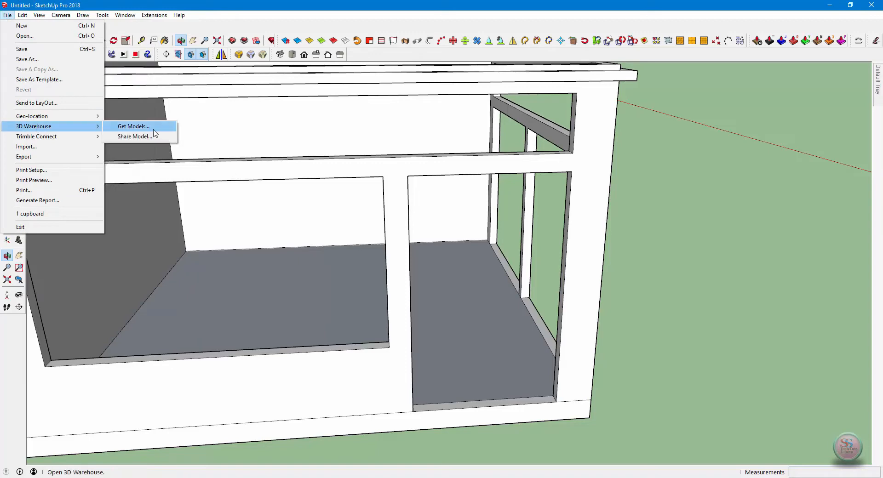
click(153, 130)
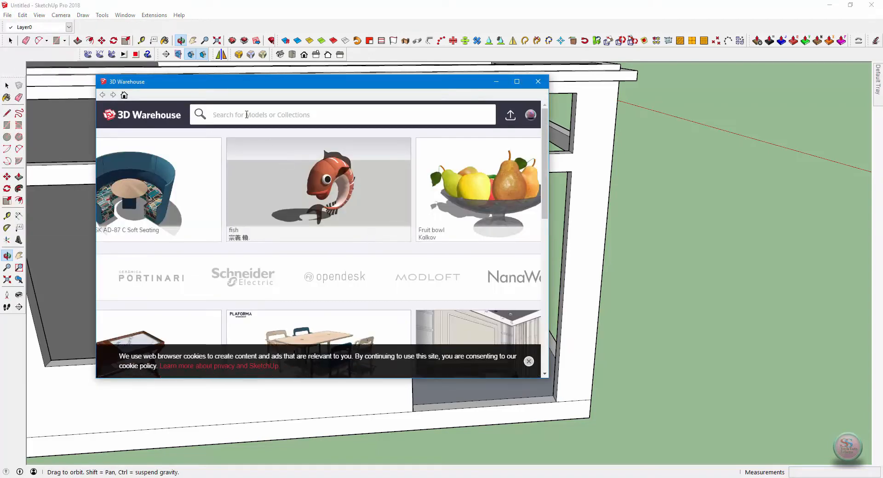
click(247, 115)
text(bed)
key(Return)
- Import the blue-framed bed with a cream mattress and two pillows from the search results
scroll(486, 304, down, 3)
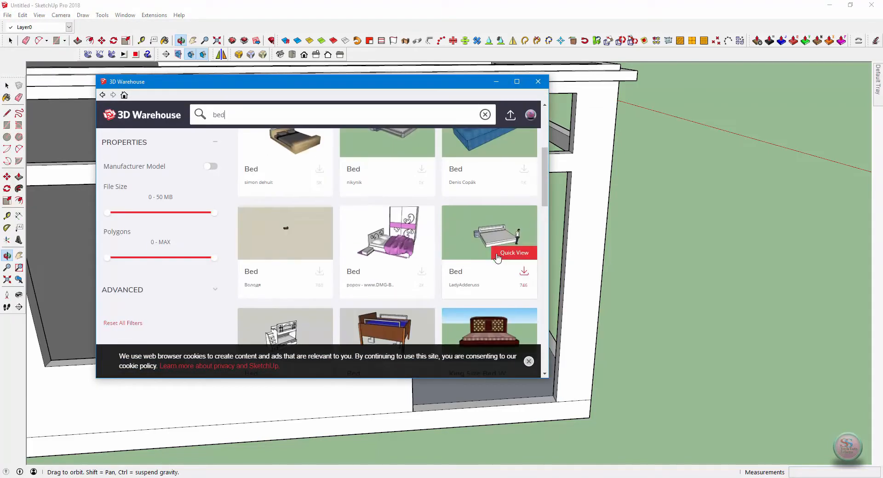
scroll(485, 304, down, 2)
scroll(485, 304, up, 1)
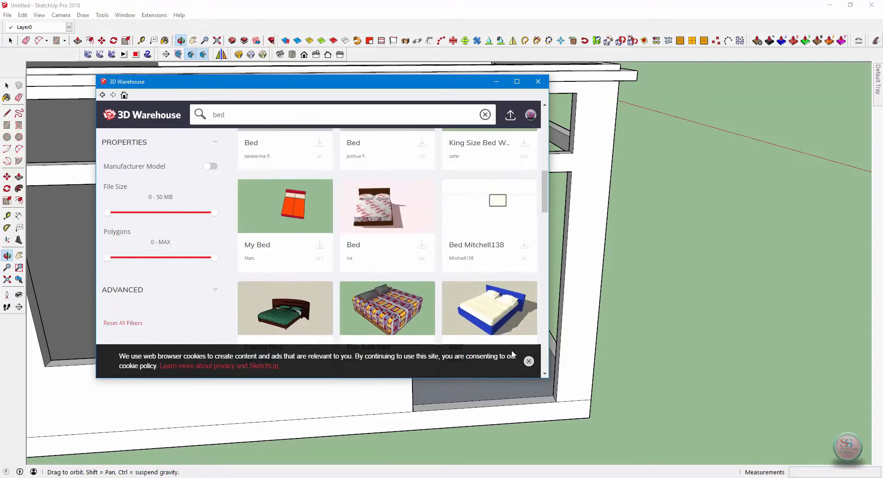
click(485, 299)
click(391, 315)
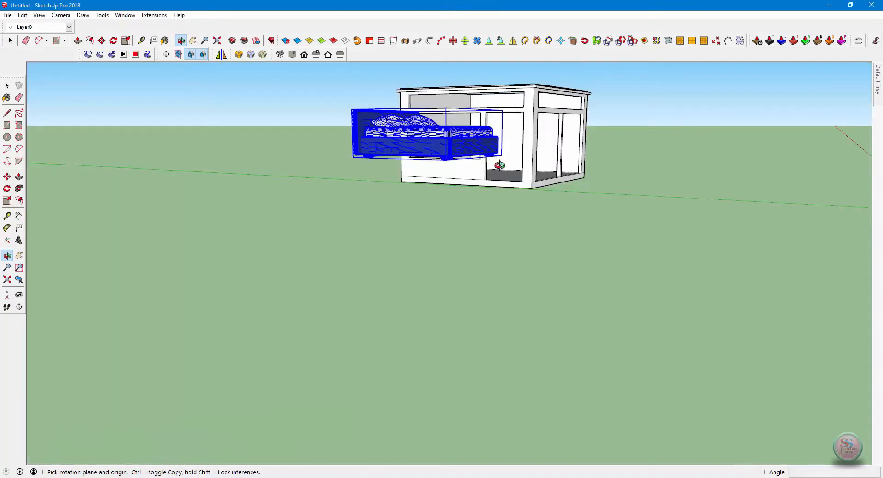
- Move the imported bed from outside the building into the room, above the floor area
click(524, 189)
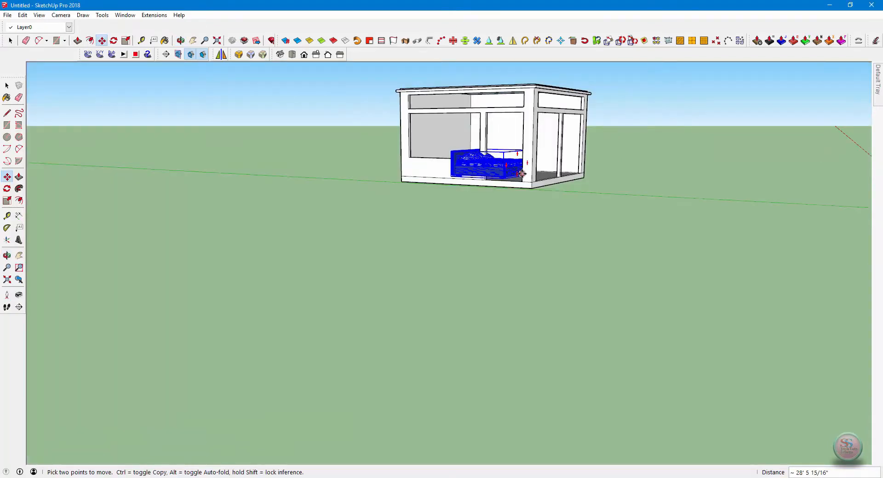
middle_drag(547, 197, 111, 358)
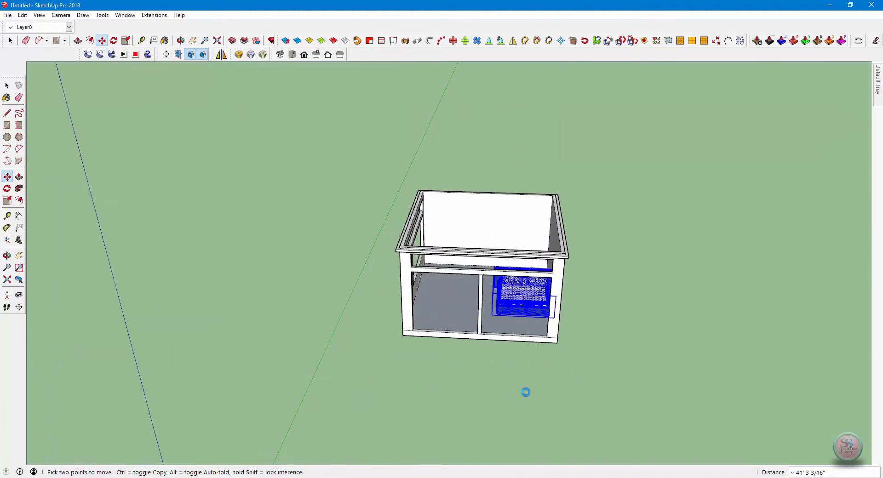
scroll(520, 290, up, 10)
middle_drag(520, 290, 734, 262)
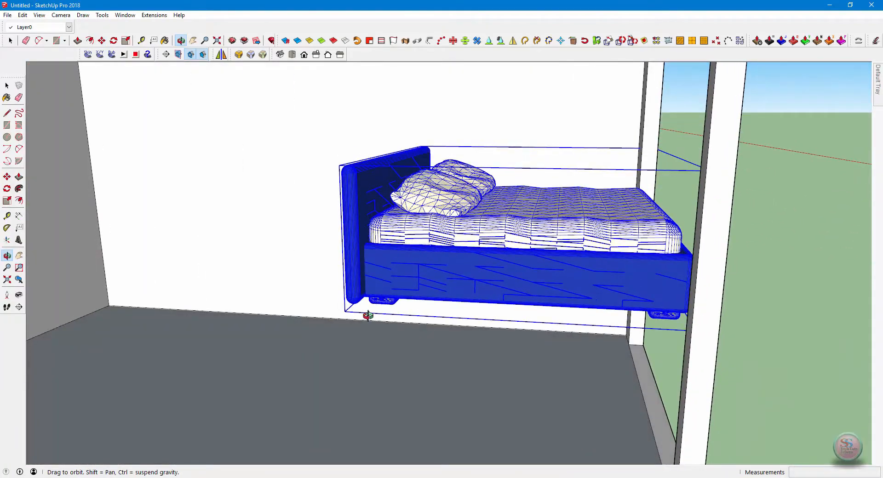
middle_drag(375, 305, 644, 233)
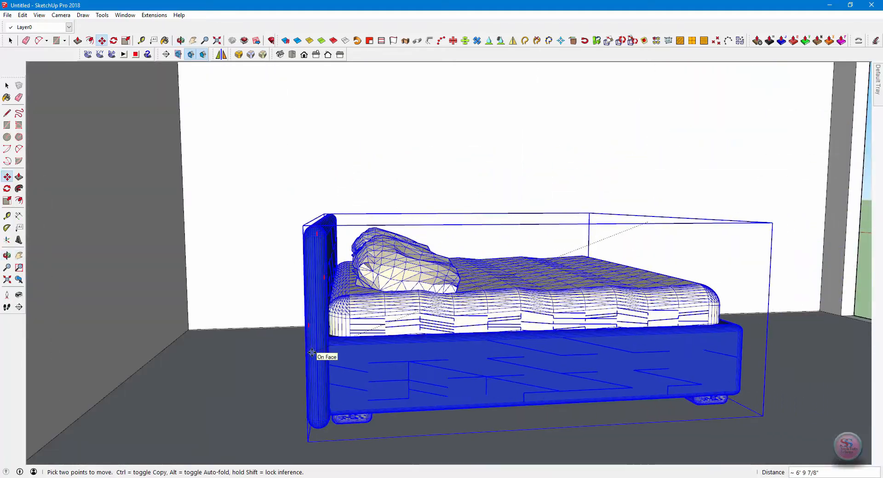
- Rotate the bed 90 degrees in plan
scroll(466, 408, up, 5)
middle_drag(507, 410, 165, 440)
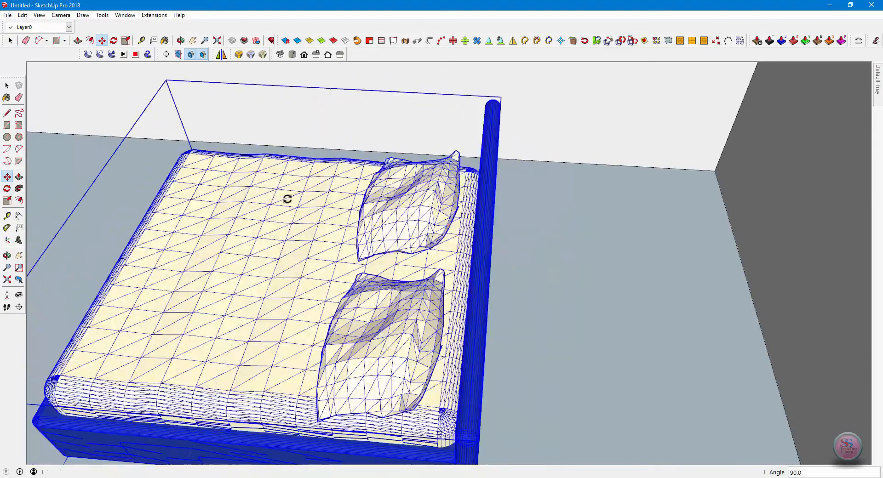
click(288, 200)
- Move the bed 3' 1/16" toward the wall and shift it vertically 7/16" to rest its feet on the floor
middle_drag(288, 200, 350, 134)
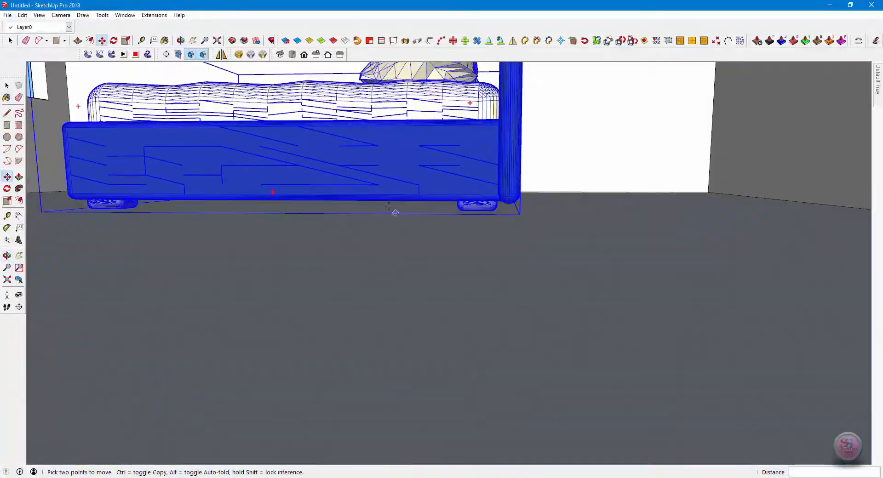
click(494, 206)
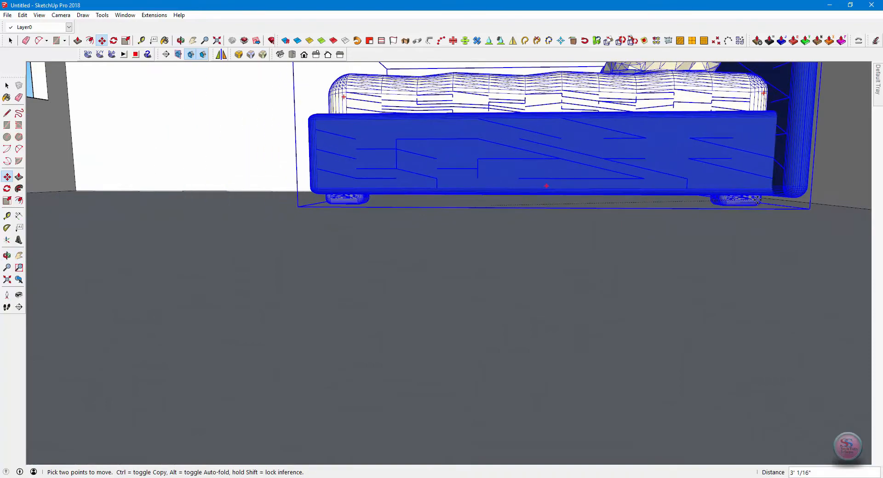
middle_drag(488, 375, 471, 176)
click(366, 215)
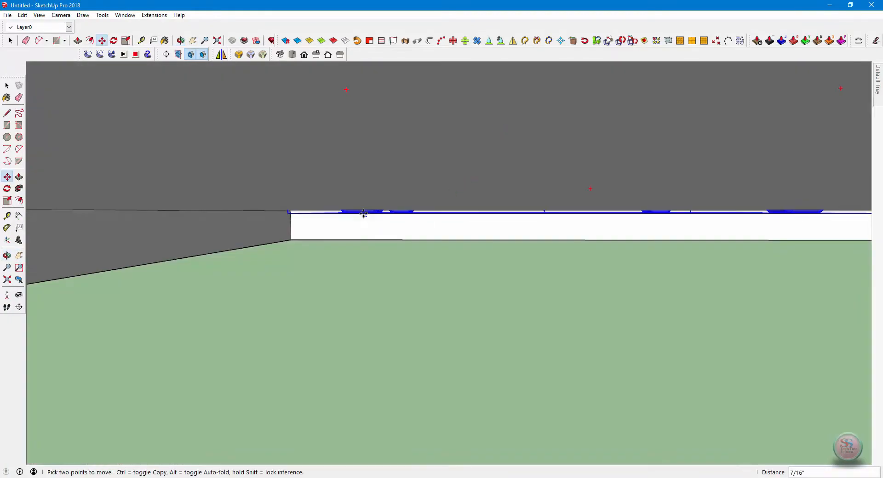
middle_drag(386, 271, 159, 154)
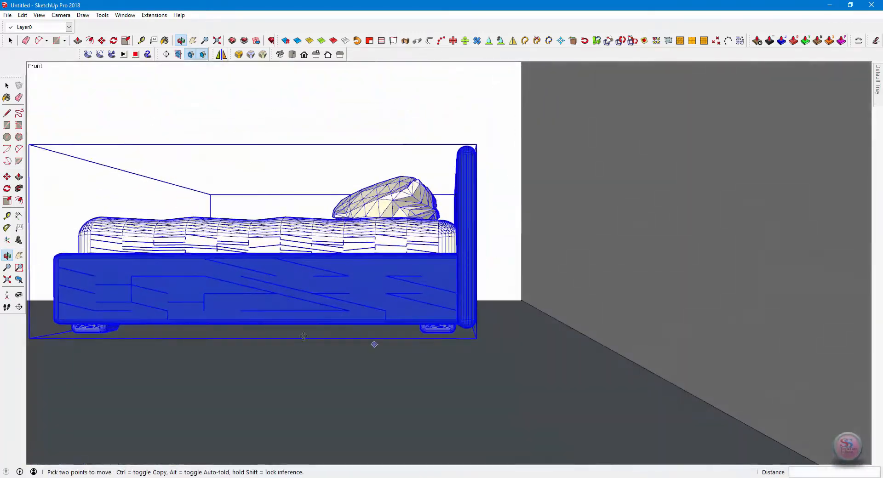
middle_drag(327, 163, 717, 364)
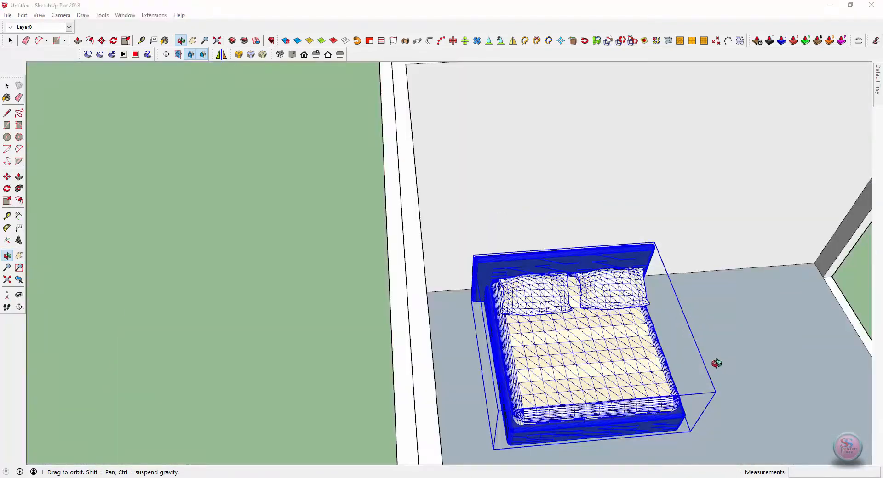
- Measure the length of the bed's side rail with the Tape Measure
middle_drag(590, 389, 464, 342)
shift+middle_drag(465, 342, 432, 446)
scroll(381, 304, down, 4)
scroll(360, 343, up, 4)
scroll(432, 446, up, 3)
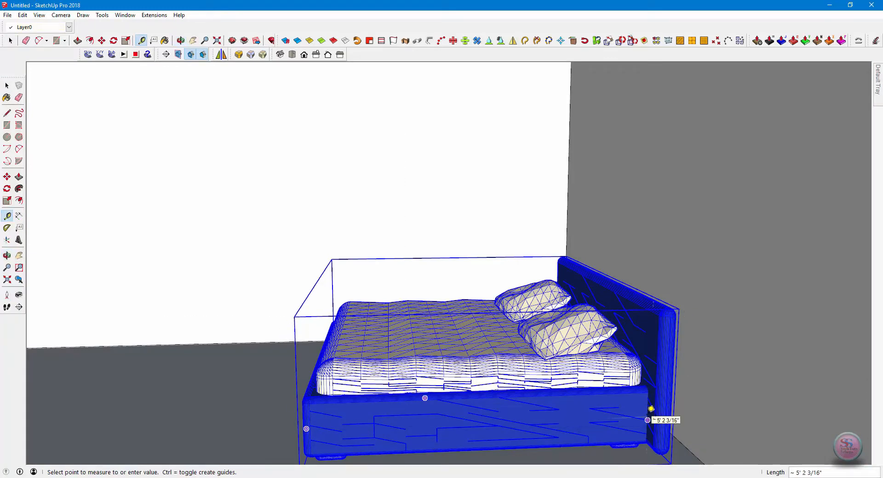
- Enlarge the bed with the Scale tool from its upper foot-end corner, uniformly about the opposite point, and deselect it
middle_drag(407, 409, 384, 291)
key(s)
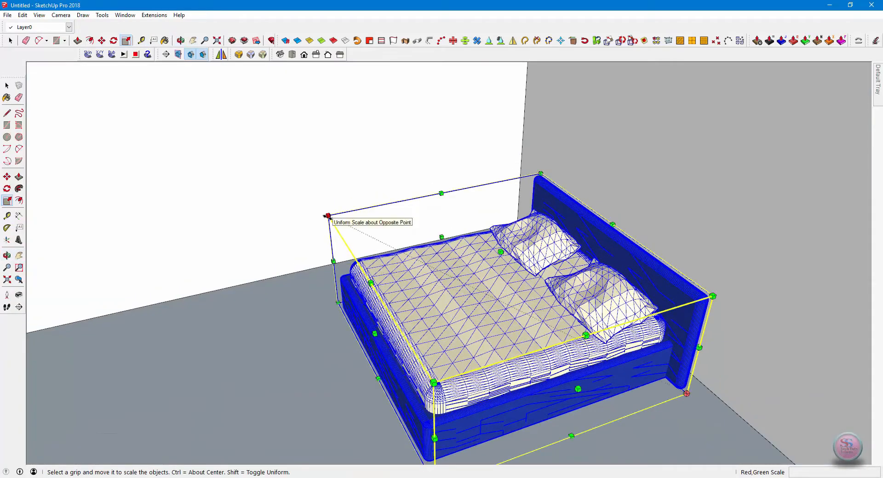
drag(328, 216, 243, 205)
middle_drag(243, 205, 550, 373)
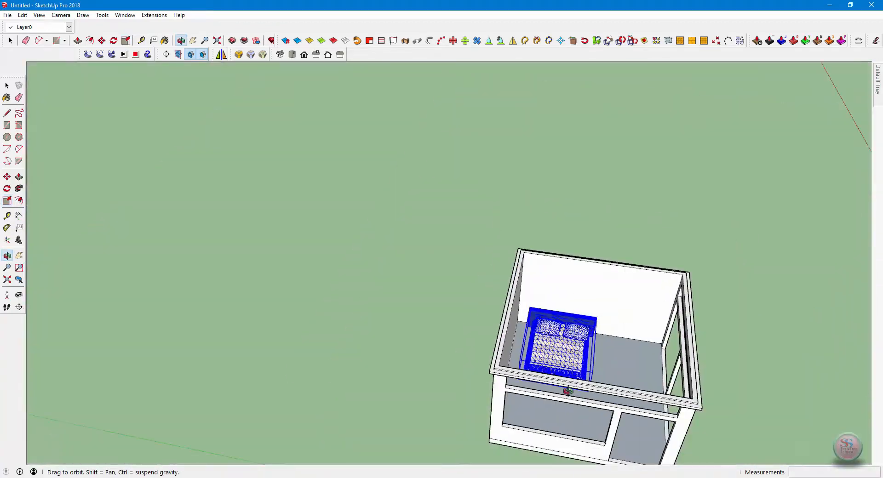
drag(361, 337, 391, 364)
scroll(414, 375, up, 5)
key(space)
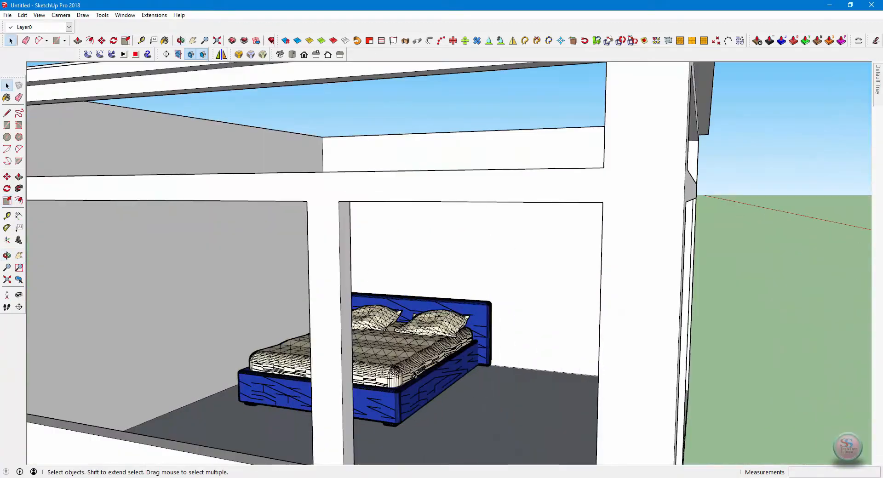
- Search the 3D Warehouse for "glass door" models
scroll(414, 375, down, 5)
middle_drag(414, 375, 390, 368)
scroll(437, 408, up, 6)
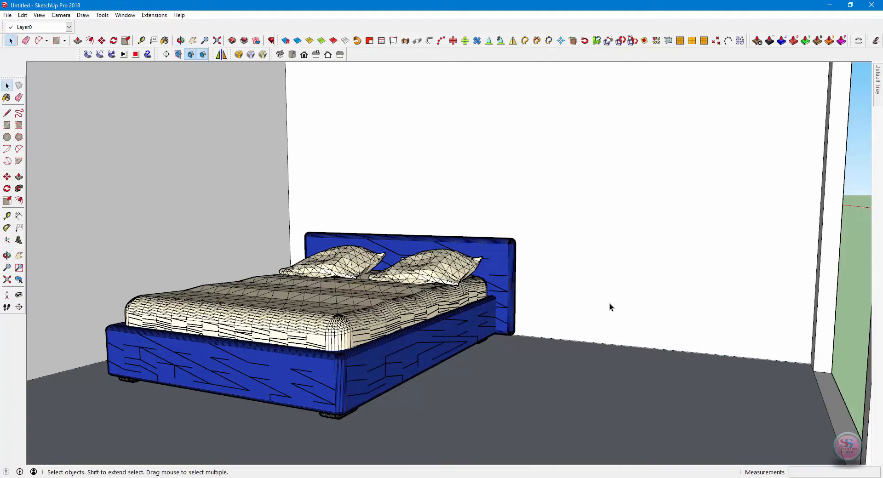
click(8, 15)
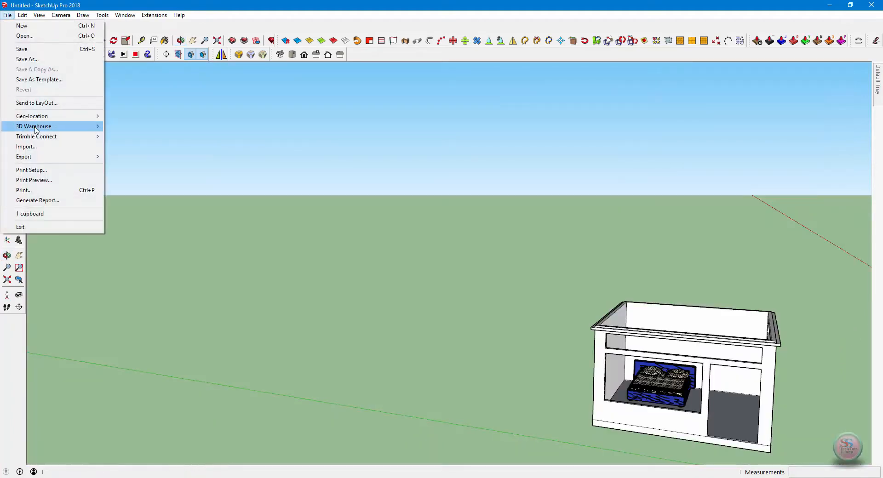
mouse_move(46, 126)
click(133, 127)
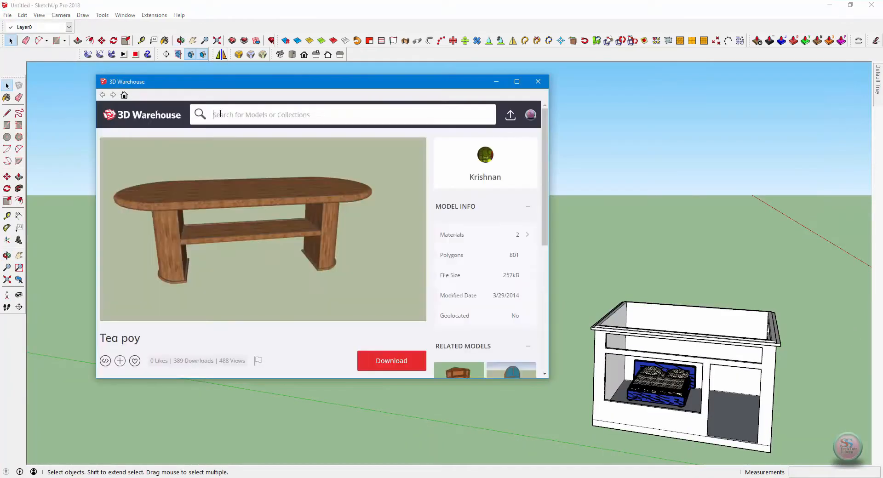
text(glass door)
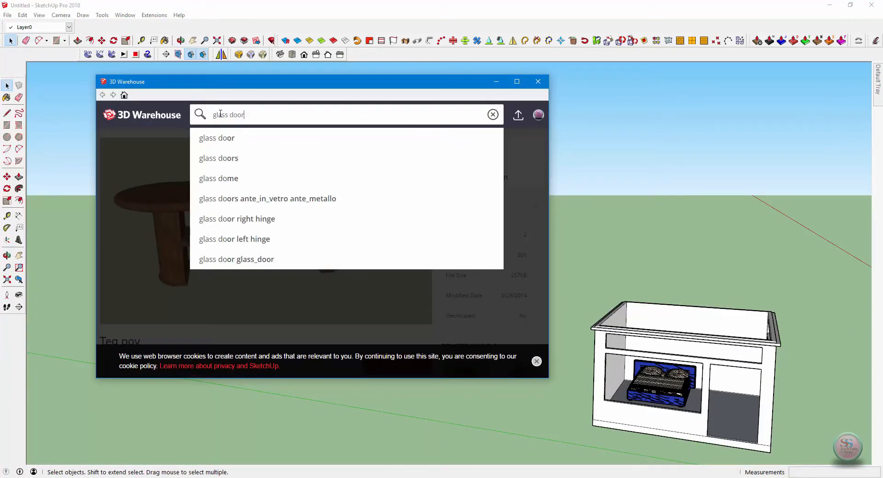
key(Return)
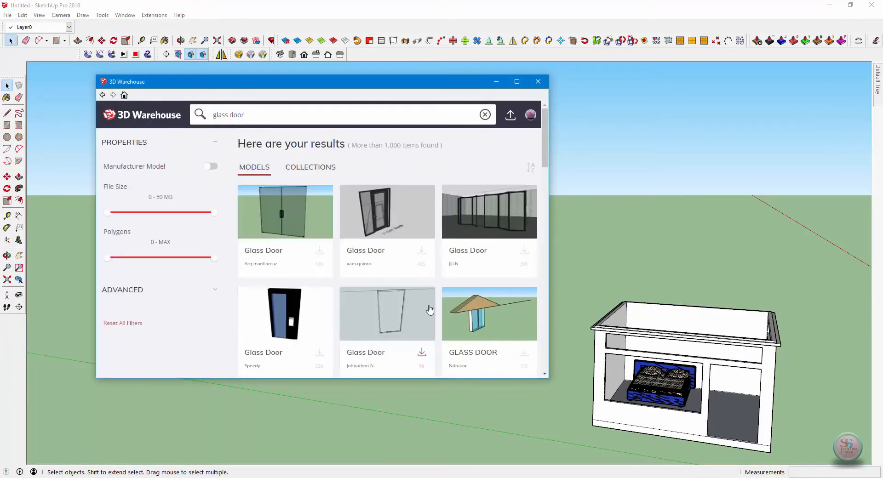
- Load the double-leaf "Glass door" model directly into the scene and place it near the room's front doorway
scroll(365, 290, down, 10)
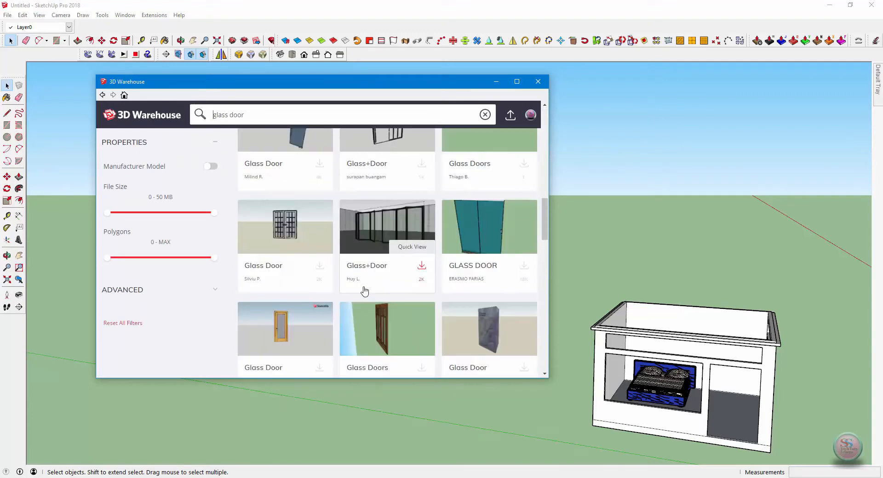
scroll(365, 290, down, 5)
click(294, 170)
click(392, 361)
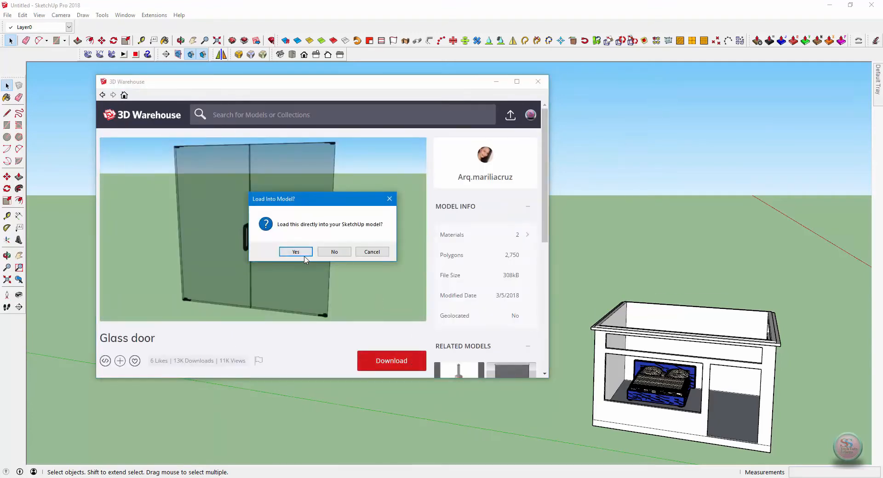
click(296, 252)
scroll(731, 437, up, 5)
click(737, 443)
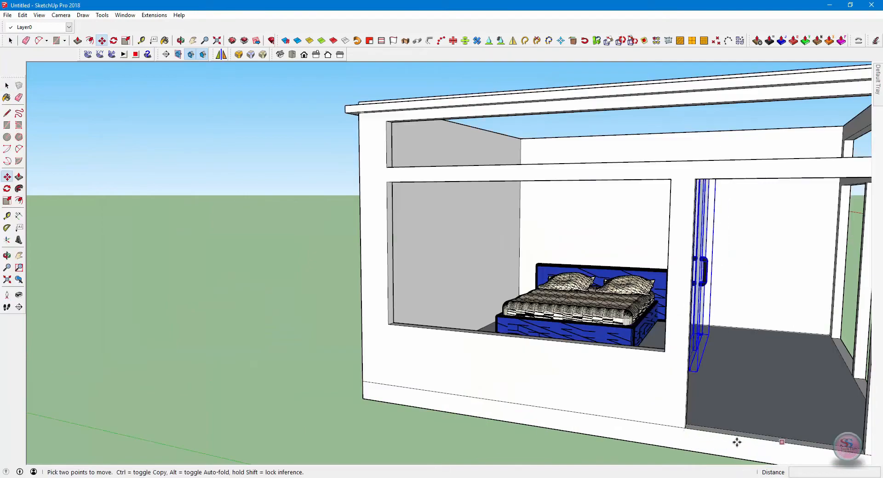
- Rotate the glass door 90 degrees in plan to line it up with the front wall
middle_drag(762, 409, 531, 275)
click(549, 236)
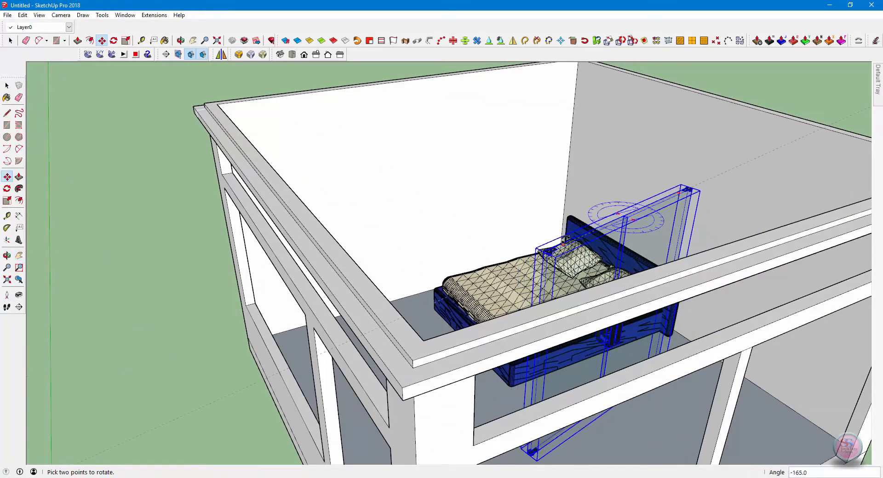
text(90)
key(Return)
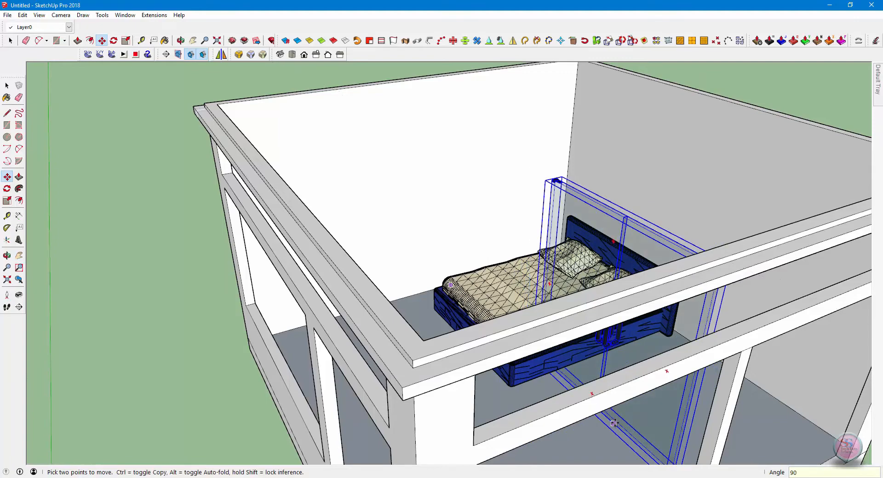
- Move the glass door to the front doorway, bringing its lower hinge corner to the lower corner of the opening
shift+middle_drag(614, 423, 486, 339)
click(519, 303)
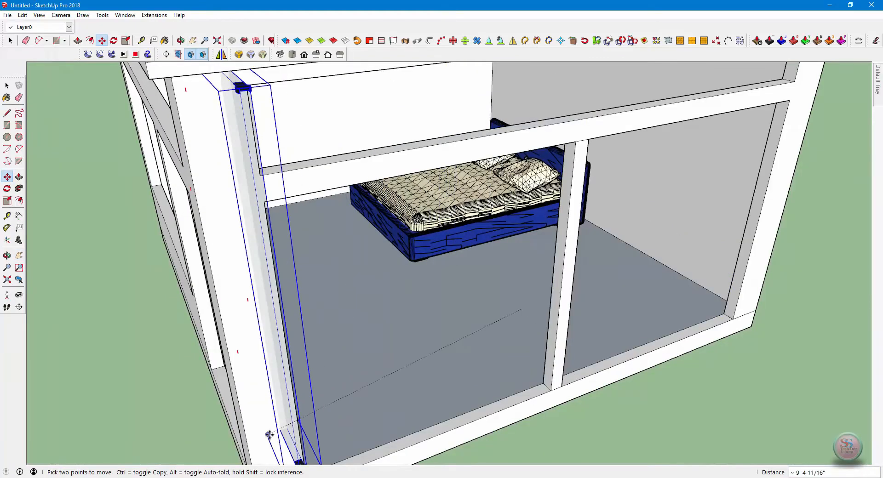
shift+middle_drag(244, 405, 397, 380)
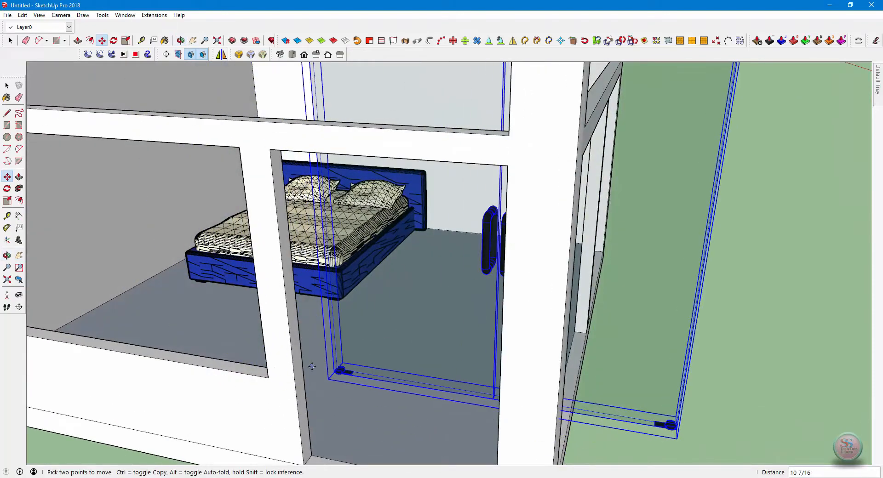
shift+middle_drag(333, 403, 355, 291)
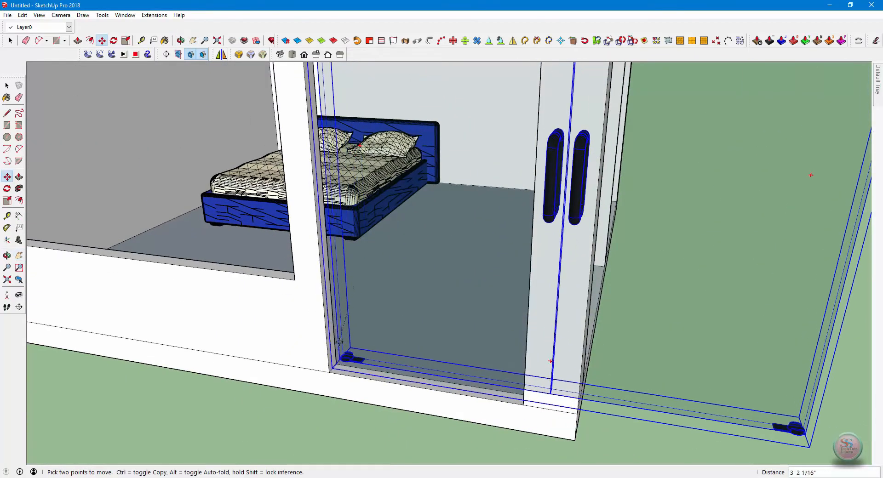
scroll(338, 374, up, 5)
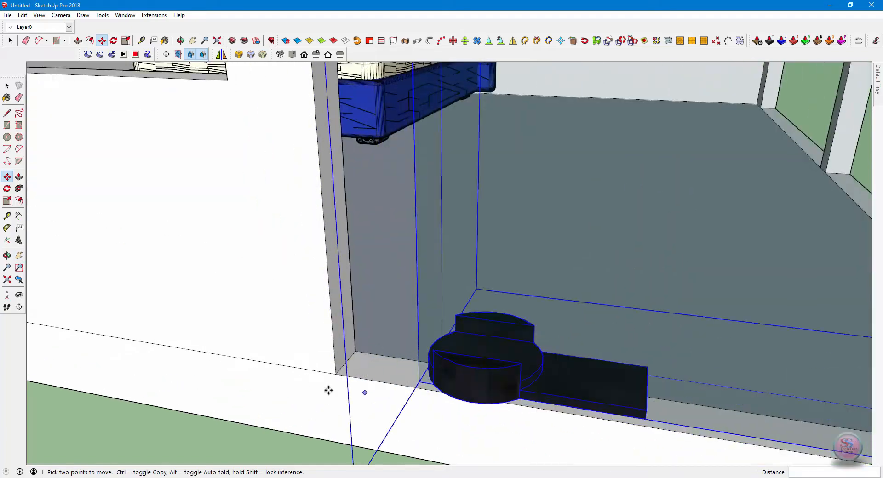
scroll(327, 390, down, 4)
scroll(396, 388, up, 2)
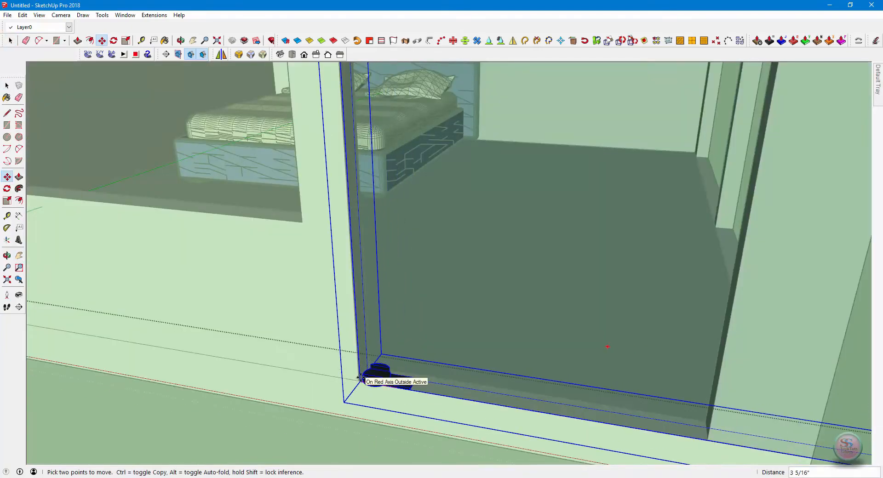
scroll(445, 334, down, 5)
click(640, 409)
- Leave the group being edited and scale the whole glass door down in width and height from its upper outer corner
key(s)
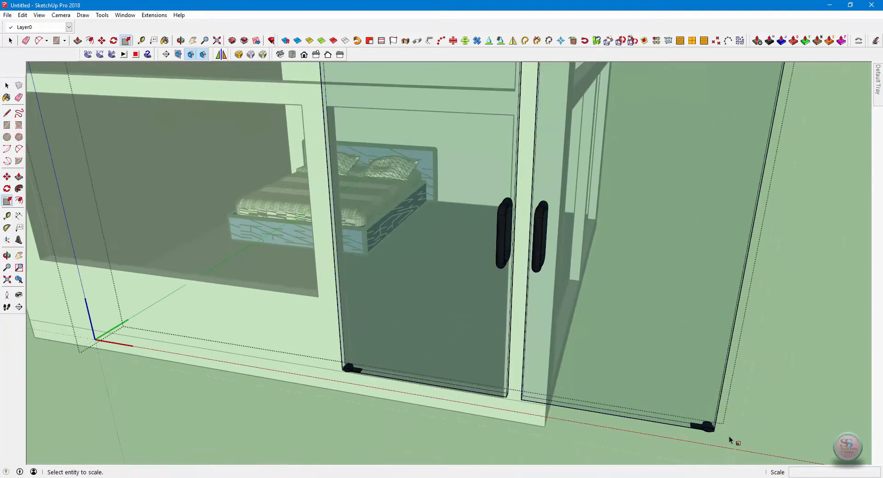
scroll(547, 390, down, 3)
key(space)
key(Escape)
click(615, 325)
key(s)
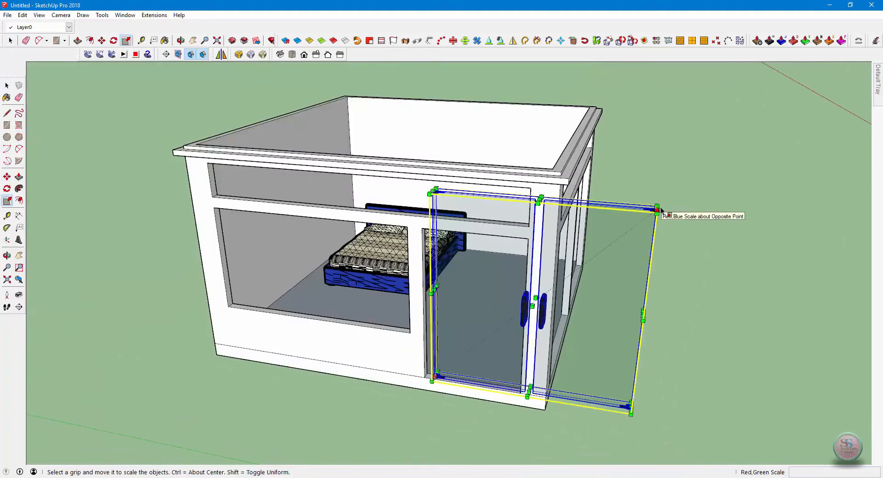
drag(658, 213, 506, 261)
- Switch to the top view and enable the Styles toolbar
shift+middle_drag(447, 344, 644, 385)
scroll(517, 355, up, 3)
scroll(599, 383, up, 4)
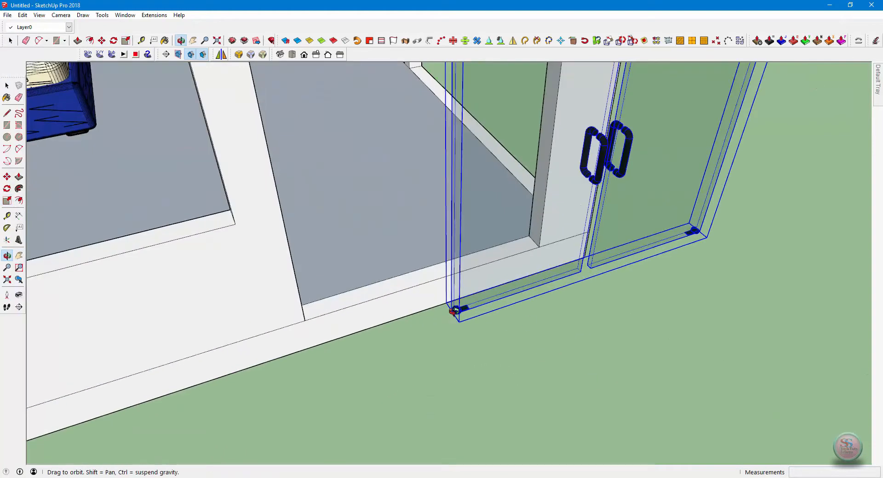
click(292, 55)
scroll(278, 308, down, 4)
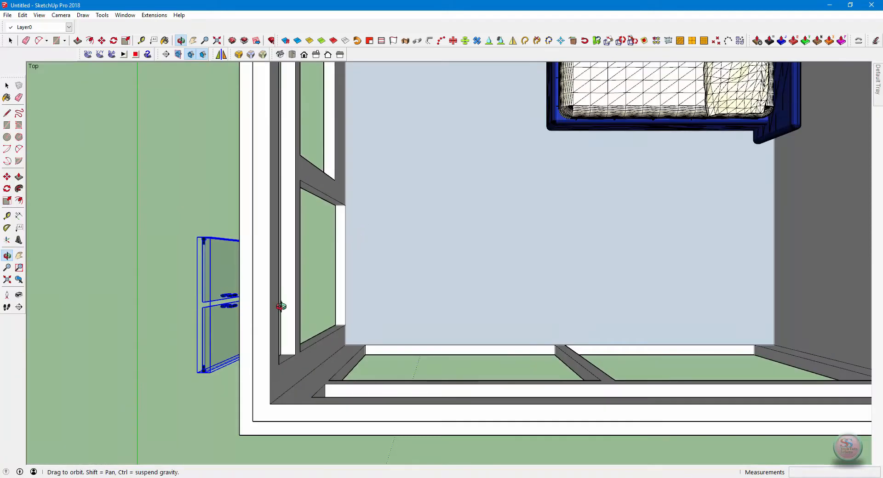
shift+middle_drag(279, 308, 422, 319)
click(39, 15)
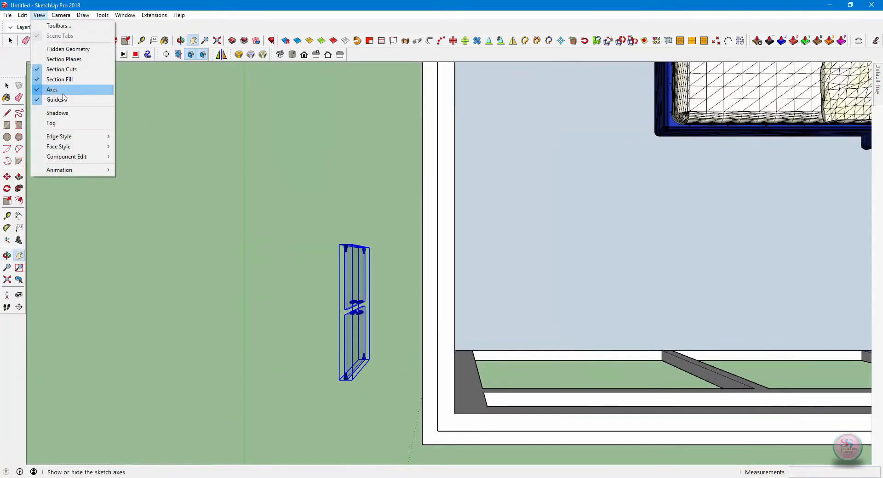
click(59, 26)
click(394, 234)
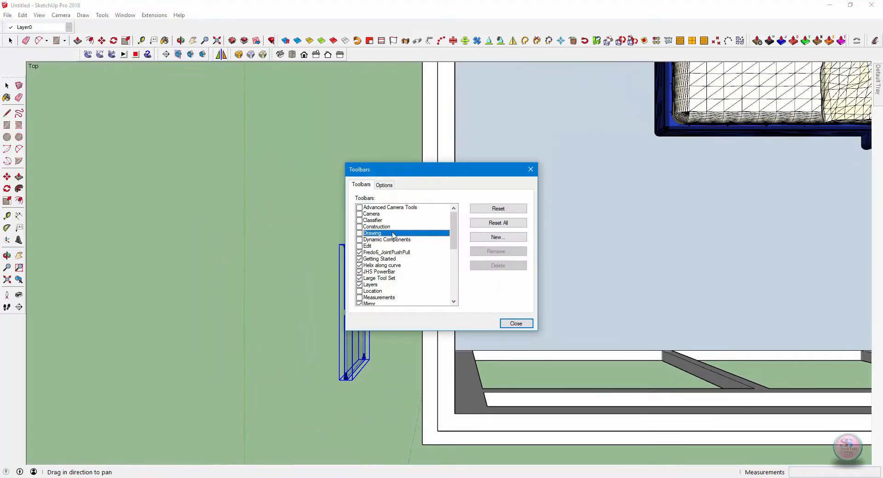
click(360, 285)
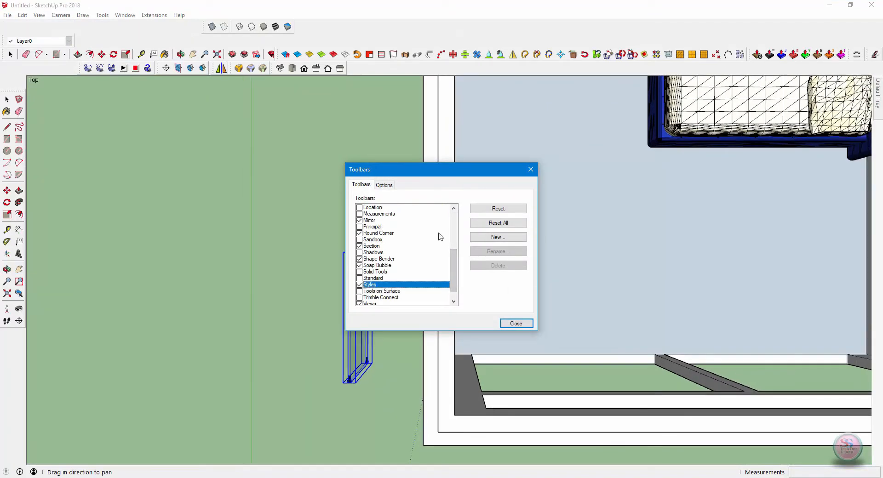
click(531, 169)
- Turn on X-ray display for the model
key(space)
click(373, 222)
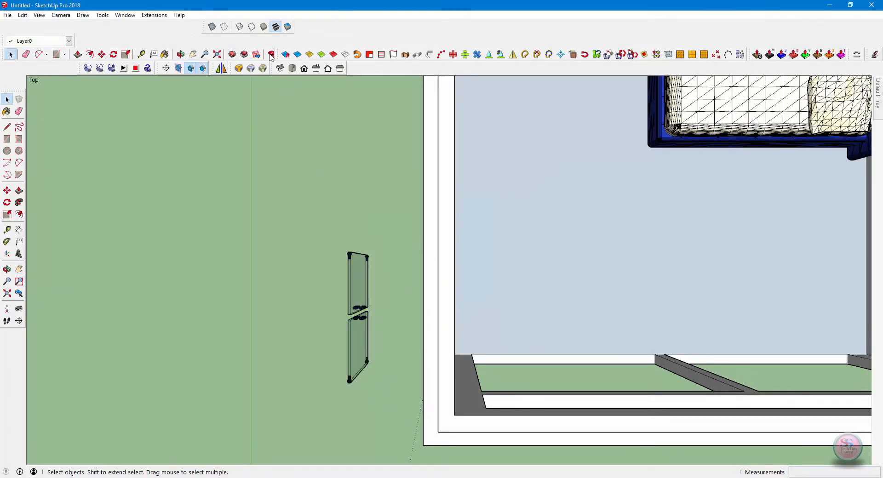
click(224, 27)
click(212, 28)
click(212, 28)
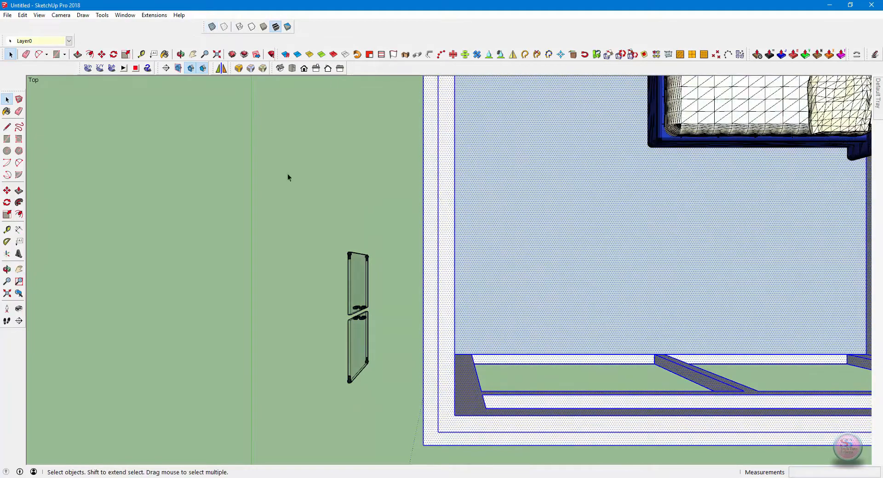
click(336, 155)
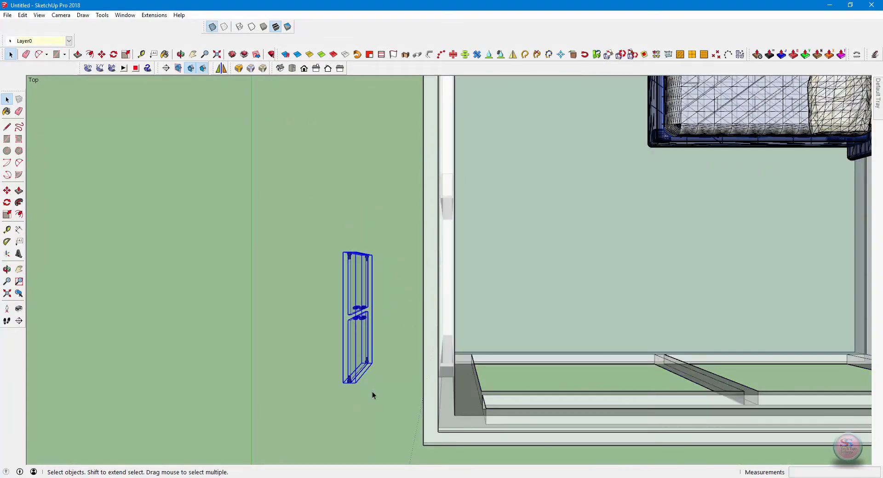
- Move the glass door by its lower hinge corner into the front doorway so that it sits within the wall opening
click(351, 378)
middle_drag(431, 379, 561, 335)
scroll(548, 334, up, 5)
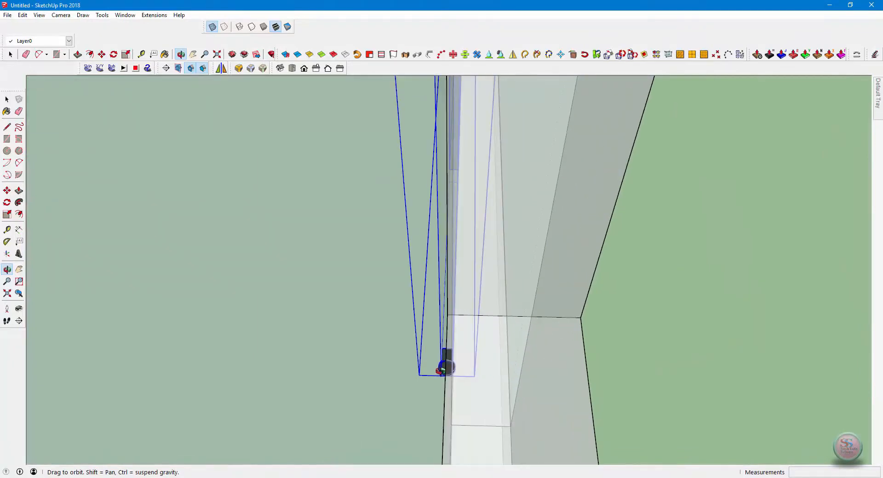
click(444, 371)
middle_drag(465, 370, 342, 307)
click(459, 374)
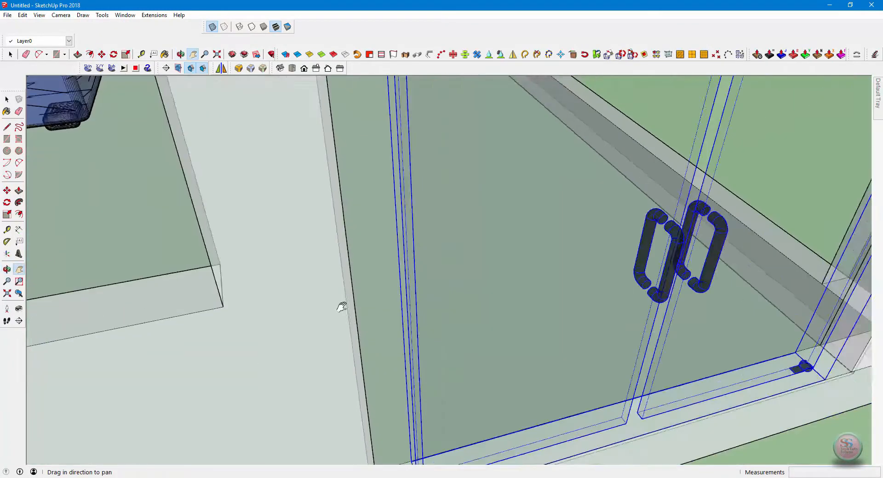
- Scale the glass door's width by about 1.07 to fit the doorway
scroll(522, 311, down, 3)
middle_drag(434, 395, 378, 310)
key(s)
drag(564, 312, 581, 312)
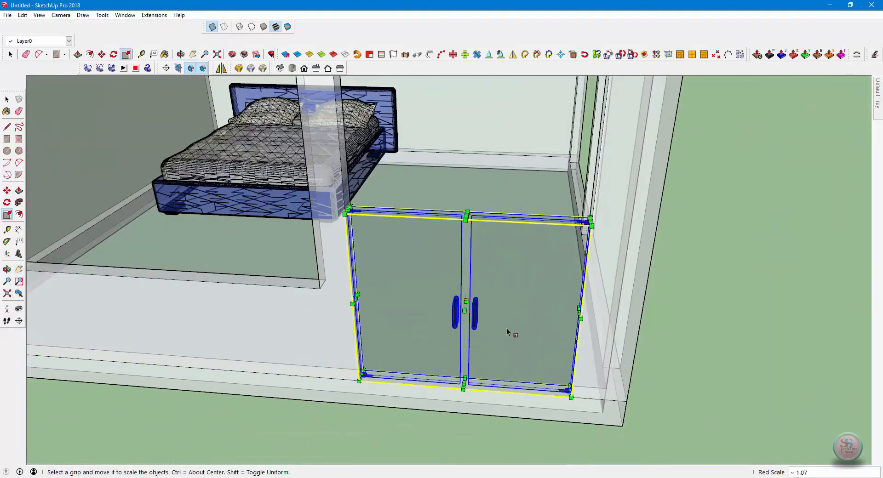
- Stretch the glass door upward about its base until it reaches the top of the doorway
middle_drag(508, 332, 430, 270)
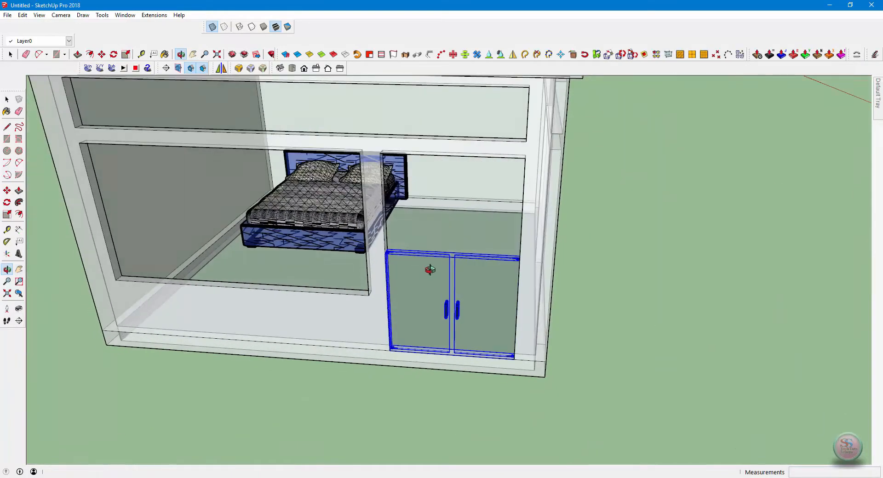
scroll(455, 256, up, 4)
drag(456, 260, 441, 113)
scroll(441, 114, down, 3)
shift+middle_drag(451, 164, 465, 244)
scroll(433, 251, up, 4)
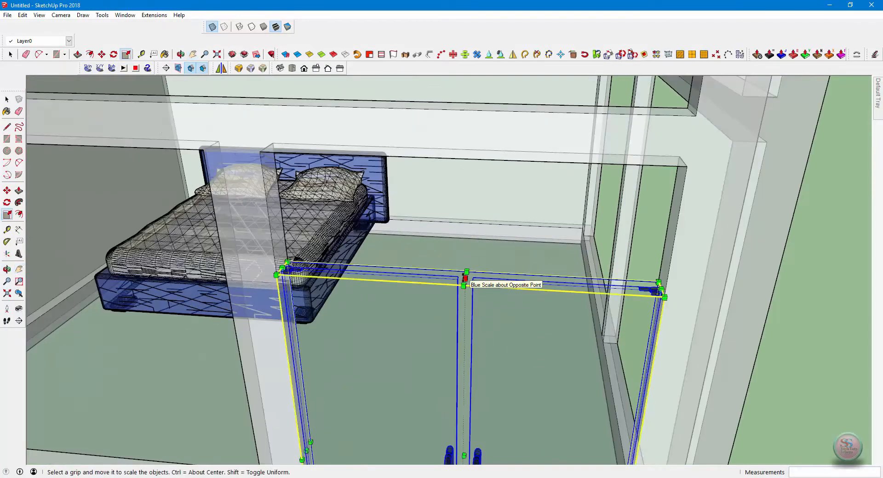
drag(465, 279, 470, 162)
scroll(635, 313, down, 4)
- Turn off X-ray display to return the model to opaque faces
key(o)
drag(636, 313, 547, 322)
scroll(547, 322, down, 5)
click(211, 27)
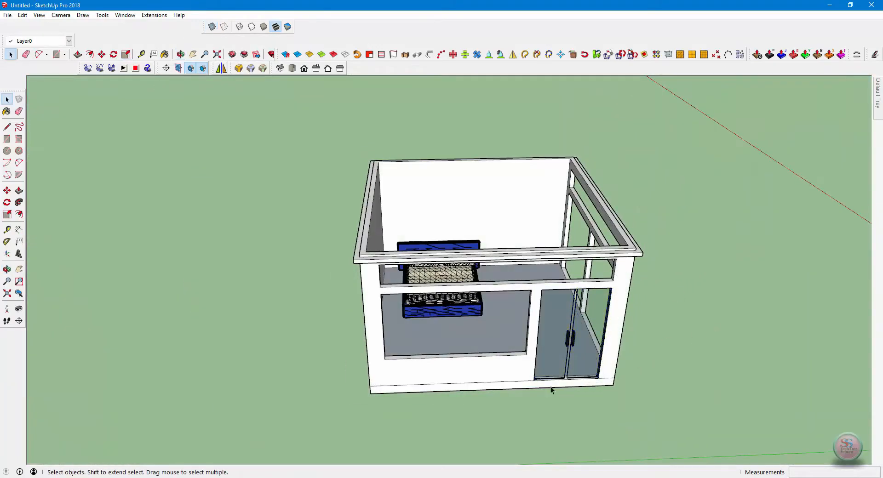
- Trace the front window opening with lines along the middle of its frame depth to create a pane face
middle_drag(552, 391, 353, 281)
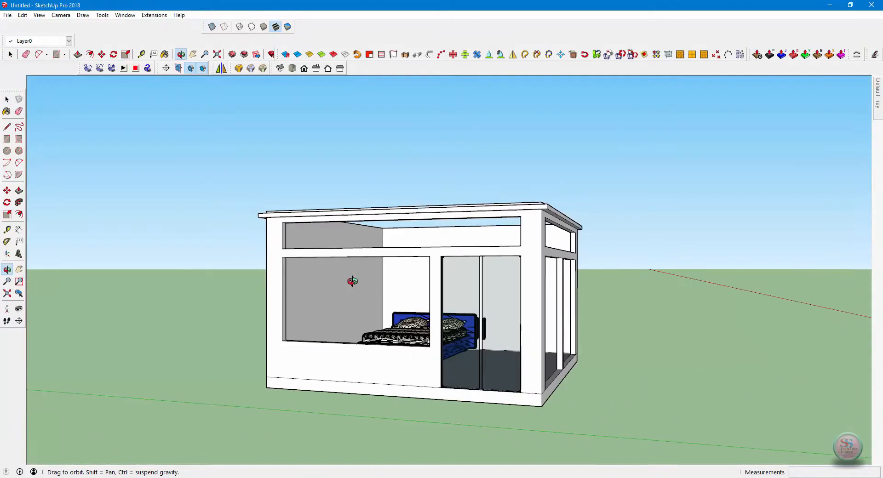
shift+middle_drag(311, 333, 535, 402)
scroll(497, 410, up, 5)
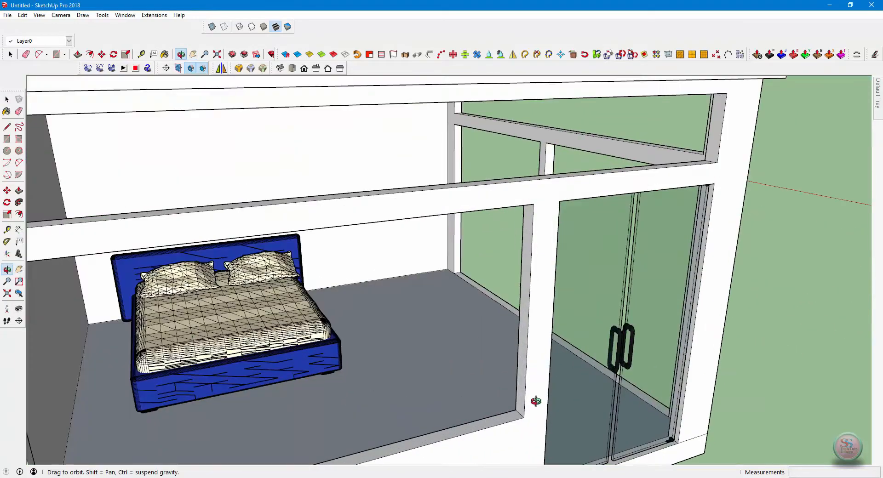
middle_drag(260, 407, 464, 302)
shift+middle_drag(465, 301, 524, 345)
middle_drag(525, 345, 353, 377)
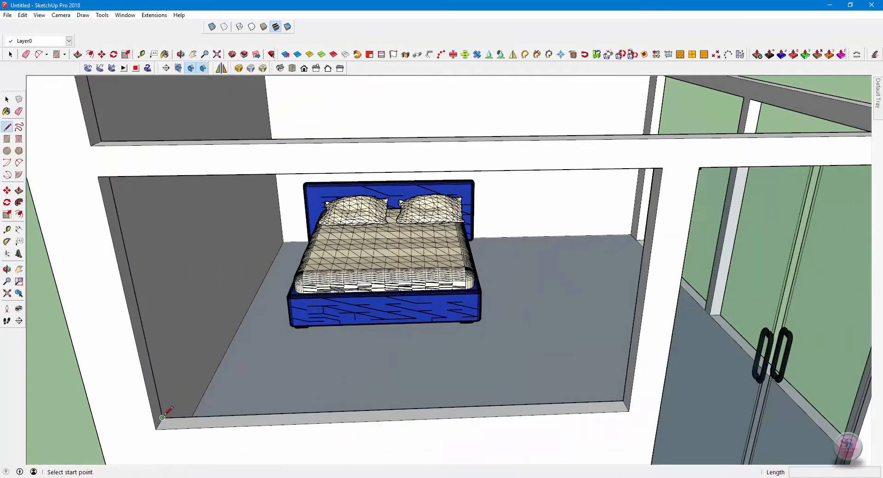
scroll(162, 418, up, 2)
shift+middle_drag(160, 424, 706, 390)
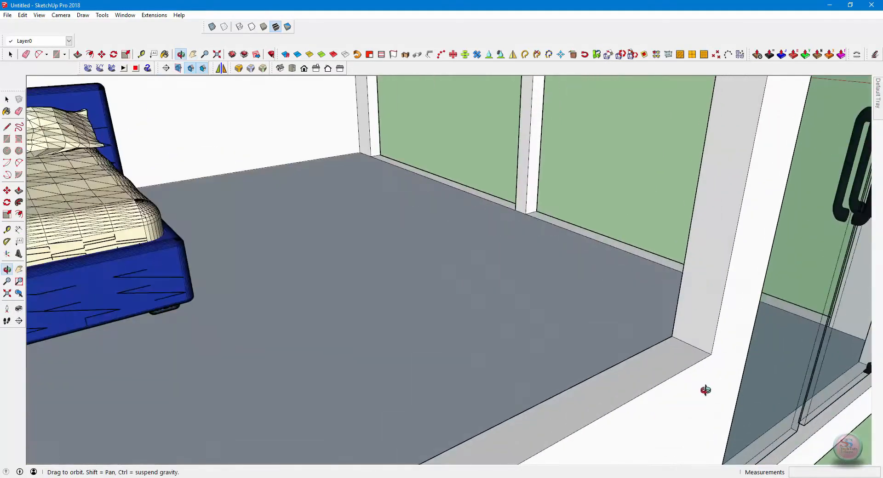
shift+middle_drag(713, 259, 523, 104)
key(l)
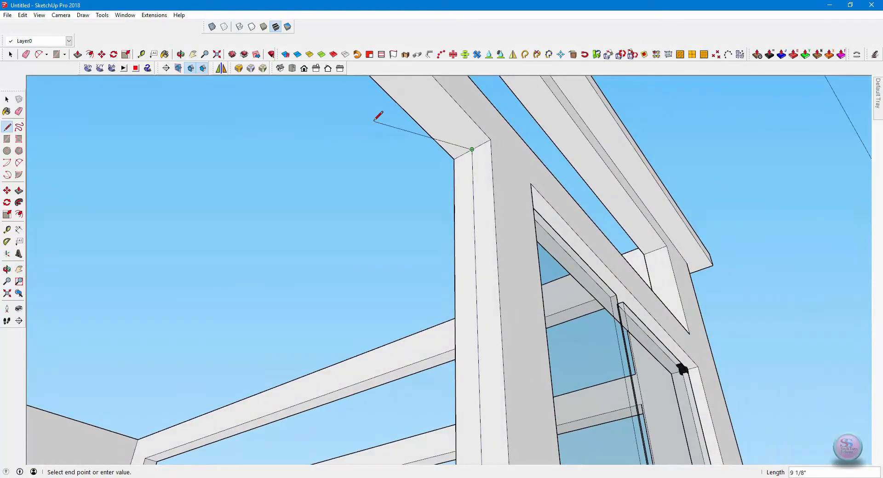
middle_drag(378, 116, 390, 402)
scroll(312, 270, up, 2)
click(386, 408)
scroll(449, 408, down, 3)
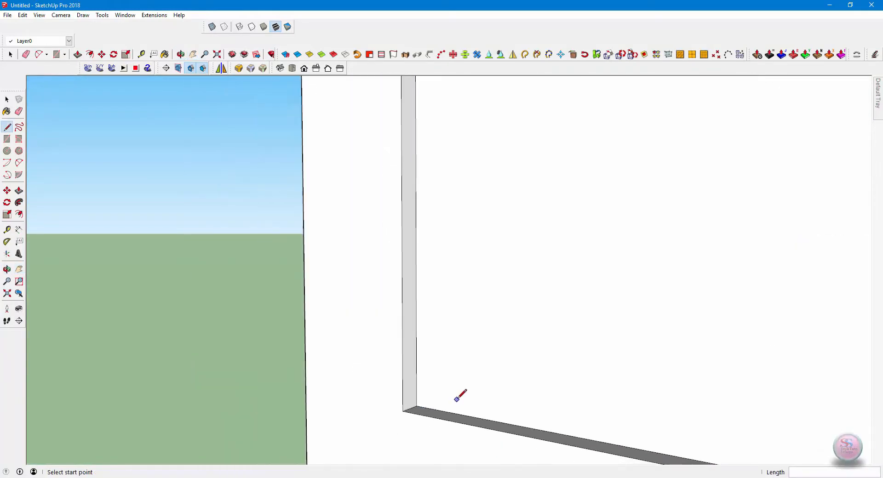
shift+middle_drag(556, 383, 405, 378)
middle_drag(405, 378, 518, 408)
scroll(518, 408, down, 3)
- Paint the front window's pane face with Translucent Glass Blue from the Glass and Mirrors materials
key(space)
click(597, 351)
middle_drag(597, 353, 372, 371)
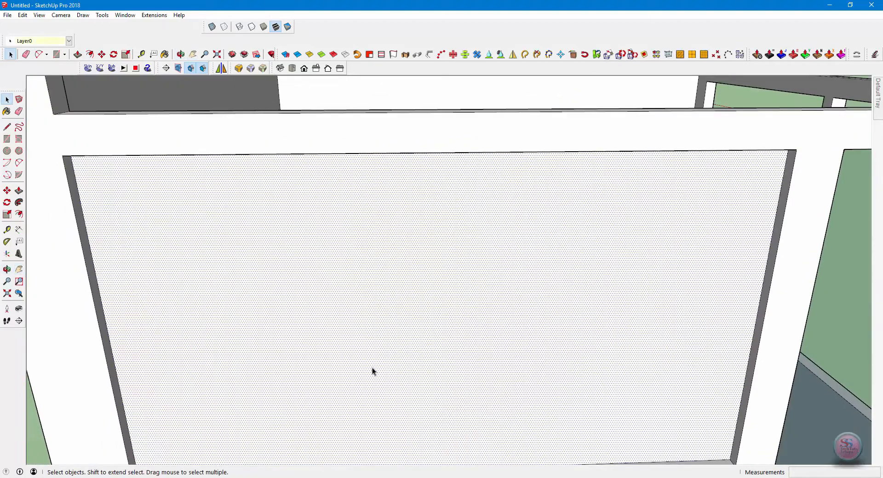
mouse_move(878, 105)
click(764, 97)
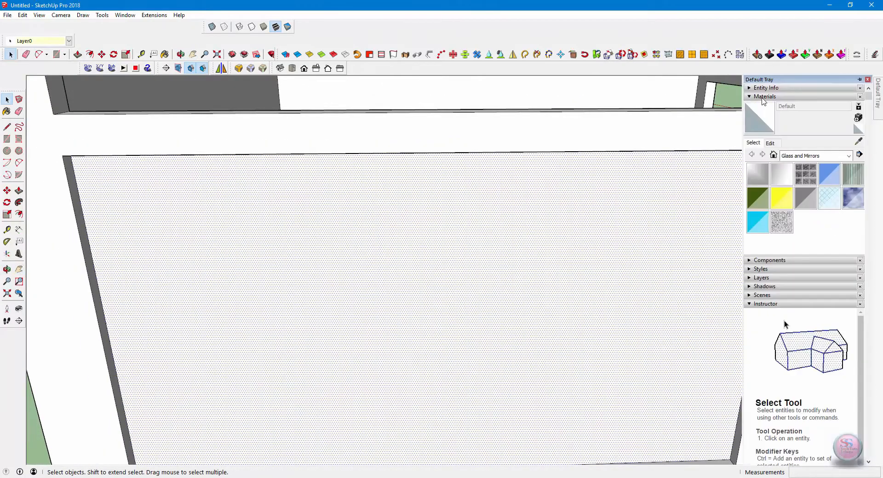
click(829, 177)
click(493, 269)
scroll(493, 269, down, 4)
- Try to paint the glass door's right leaf with Translucent Glass Blue inside the door component
key(space)
click(674, 329)
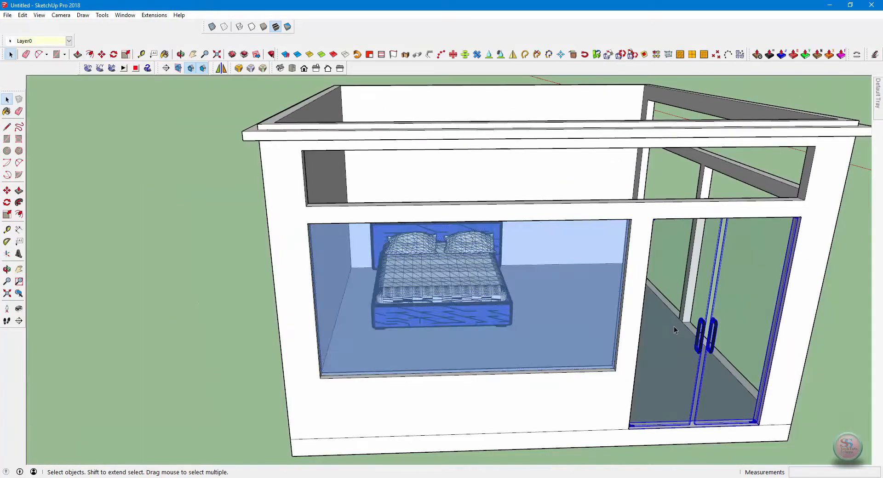
double_click(672, 328)
click(673, 328)
click(731, 316)
mouse_move(878, 99)
click(830, 175)
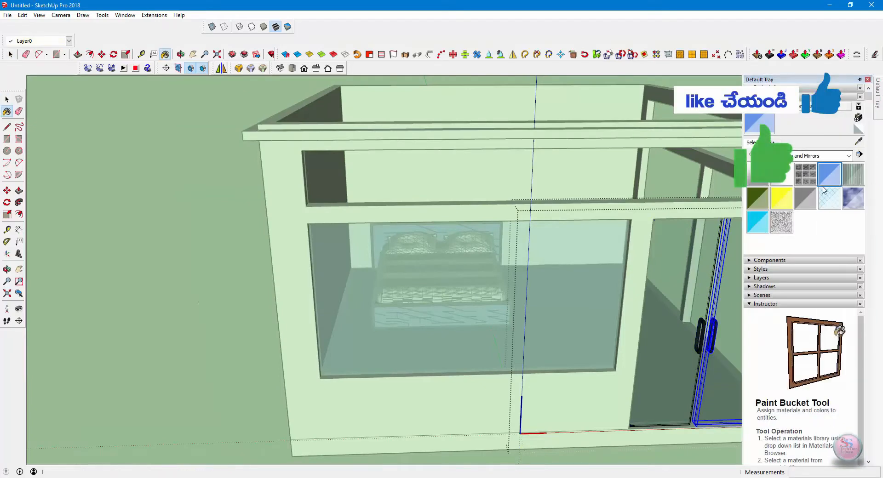
click(694, 295)
scroll(750, 301, down, 4)
- Open the glass door's nested left leaf for editing and paint its glass with Translucent Glass Blue
key(space)
click(789, 305)
double_click(737, 334)
scroll(737, 334, up, 5)
middle_drag(737, 334, 631, 279)
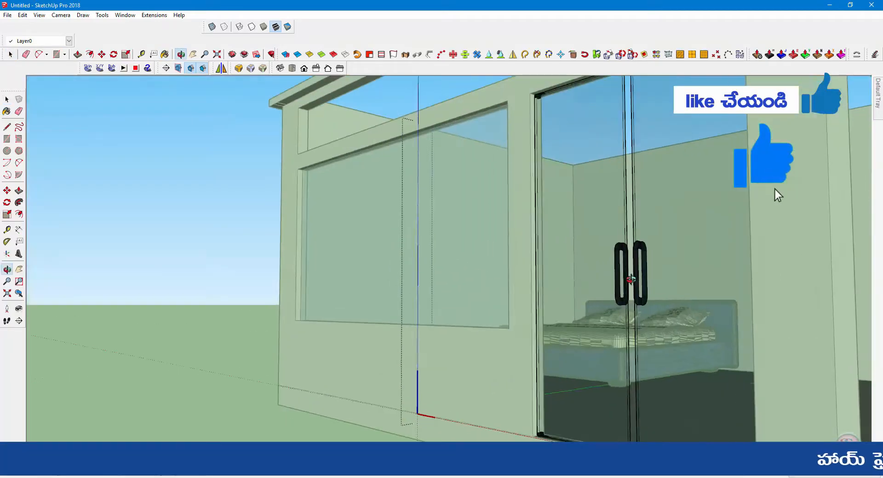
double_click(685, 329)
click(689, 332)
double_click(606, 232)
triple_click(605, 232)
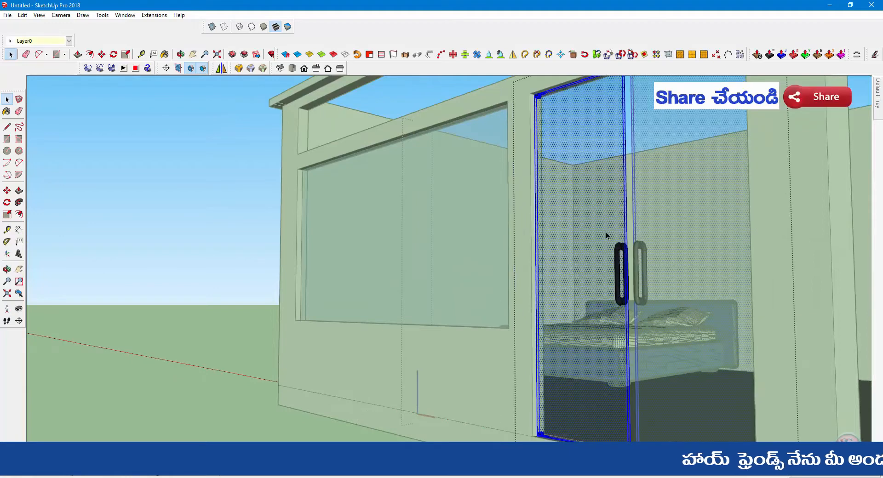
mouse_move(879, 99)
click(830, 176)
click(592, 185)
- Paint the right door leaf's glass with Translucent Glass Blue and leave the door component
key(space)
click(687, 216)
click(687, 219)
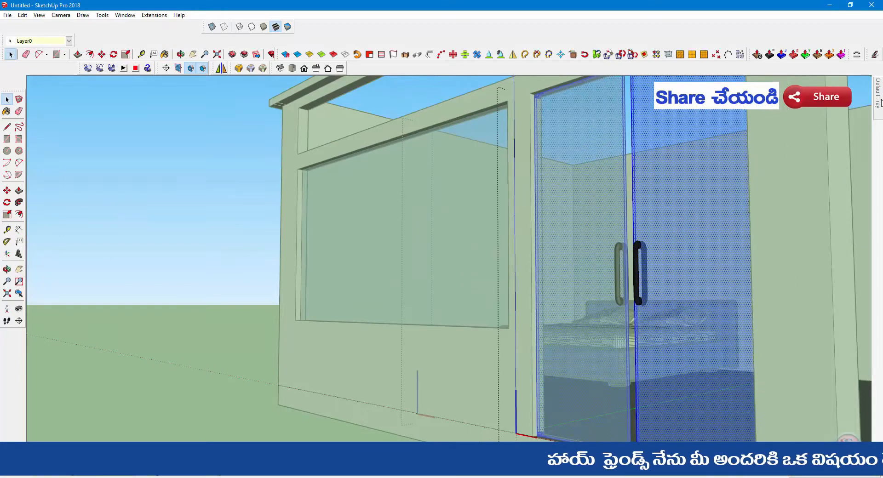
mouse_move(878, 105)
click(830, 176)
click(660, 211)
key(space)
click(222, 361)
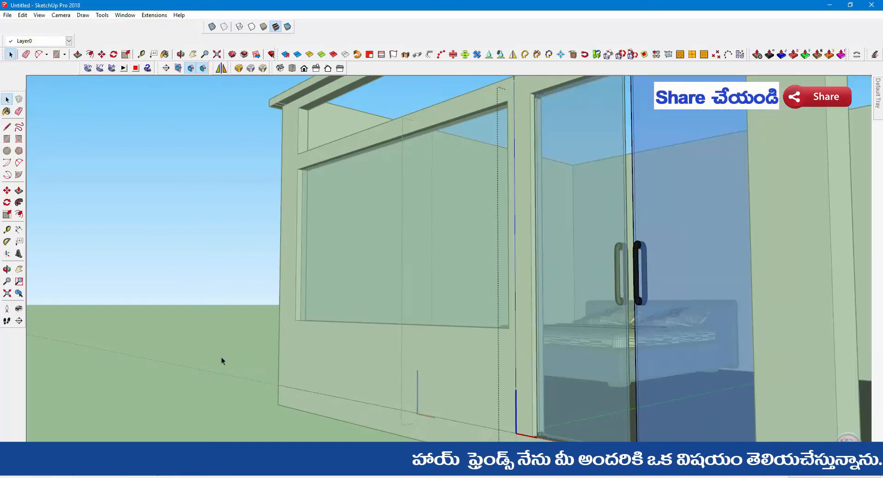
click(222, 361)
- Trace the side wall's tall opening nearest the door with lines along its mid-depth to create a pane face
scroll(493, 326, down, 6)
middle_drag(493, 324, 401, 401)
scroll(401, 401, up, 10)
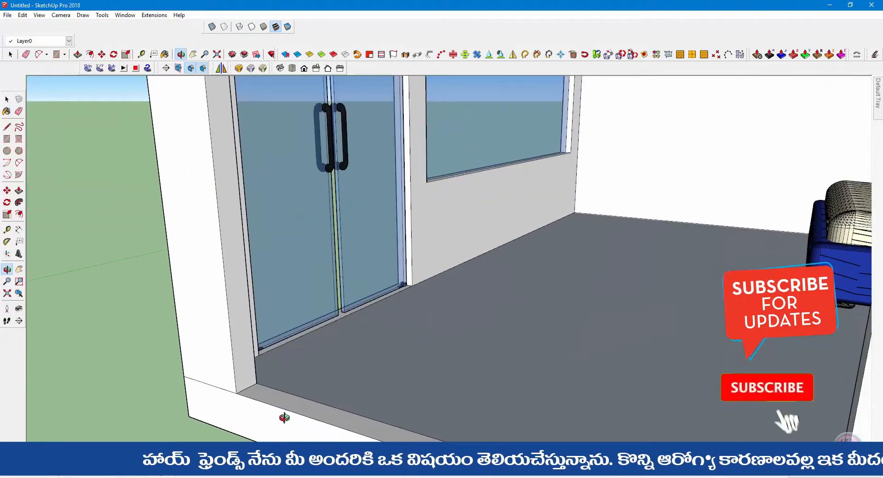
key(l)
scroll(561, 281, down, 5)
middle_drag(572, 292, 601, 290)
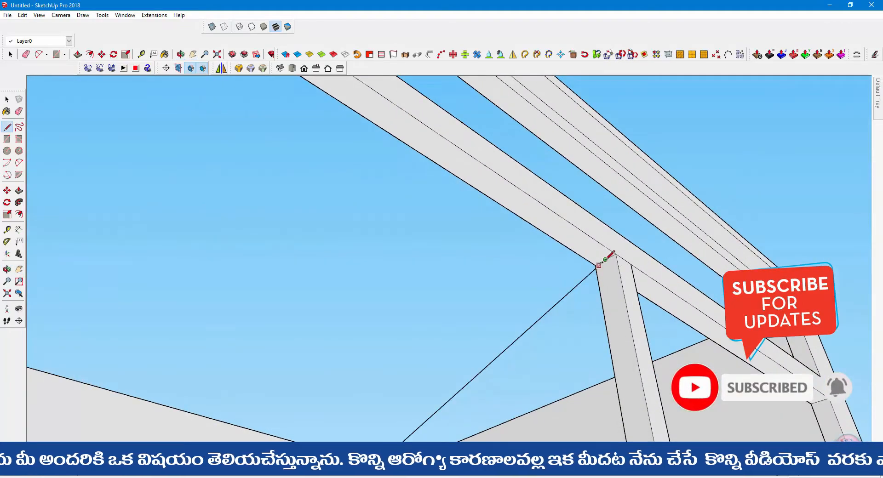
scroll(608, 270, down, 5)
scroll(602, 276, up, 5)
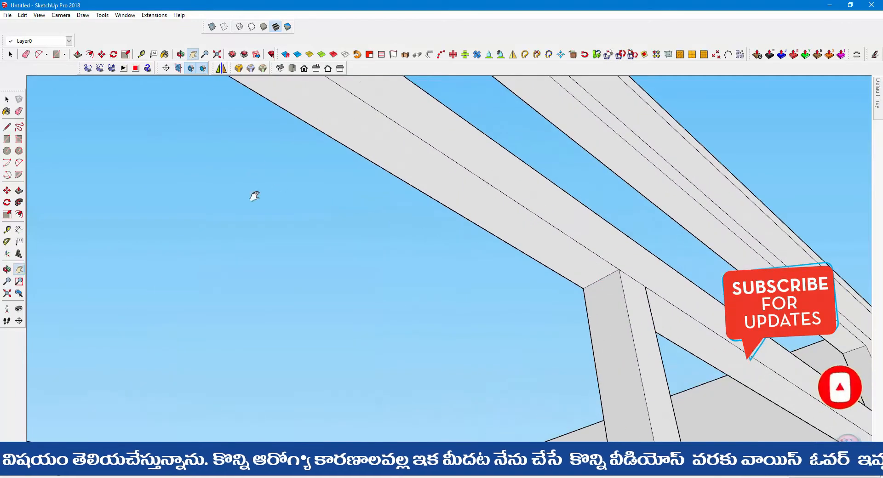
middle_drag(254, 196, 314, 318)
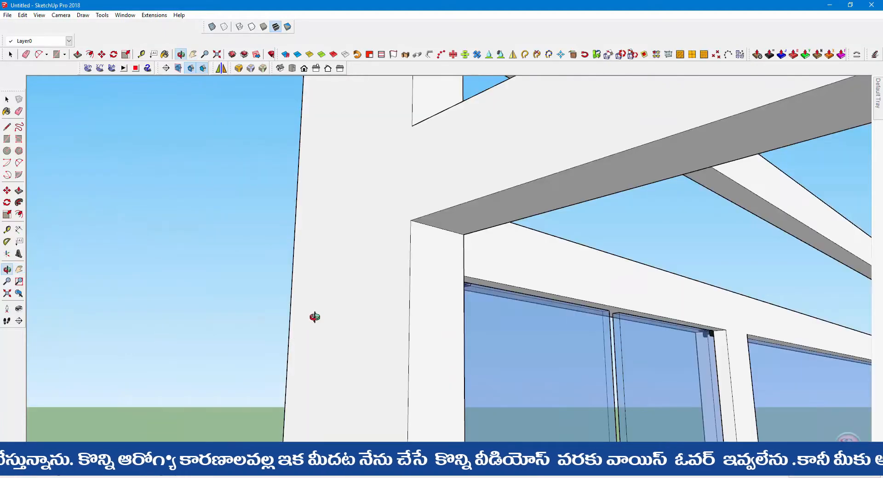
scroll(424, 341, down, 3)
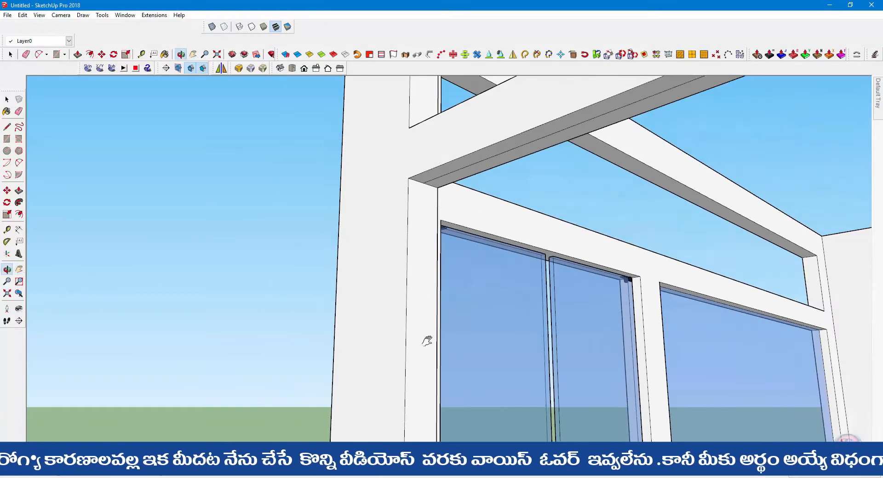
scroll(601, 290, up, 8)
shift+middle_drag(601, 290, 736, 350)
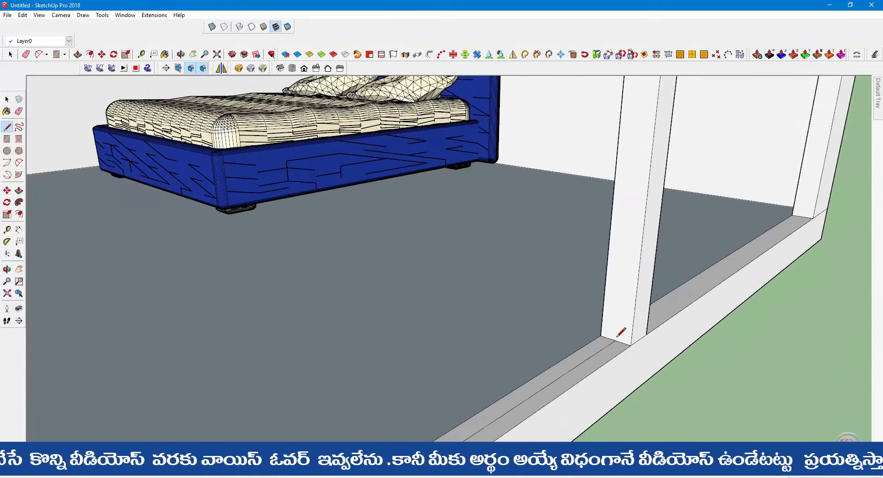
middle_drag(626, 257, 507, 410)
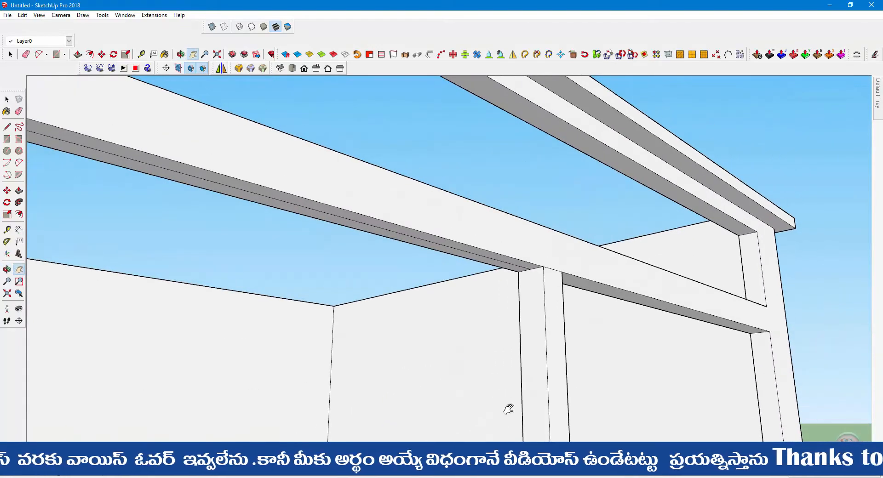
mouse_move(532, 288)
middle_down()
mouse_move(540, 419)
mouse_move(508, 339)
mouse_move(446, 358)
middle_up()
- Select the new pane in the side opening nearest the door and paint it Translucent Glass Blue
key(space)
double_click(444, 354)
mouse_move(878, 87)
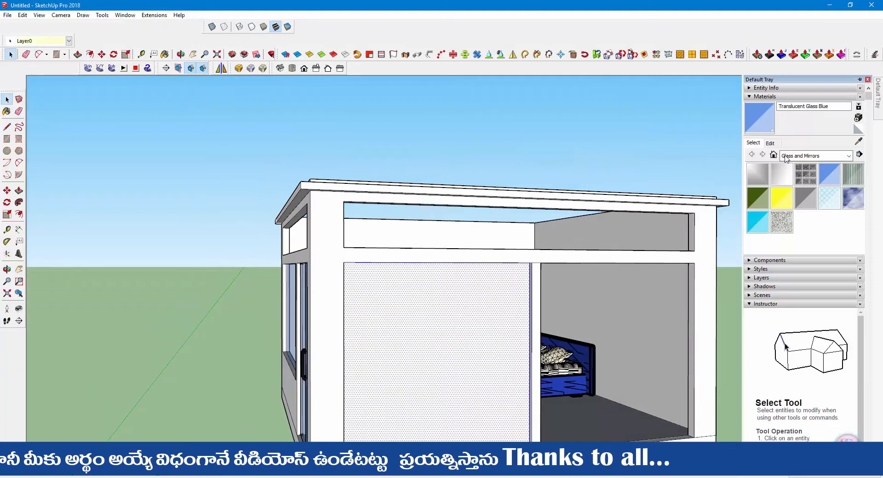
click(759, 199)
click(501, 386)
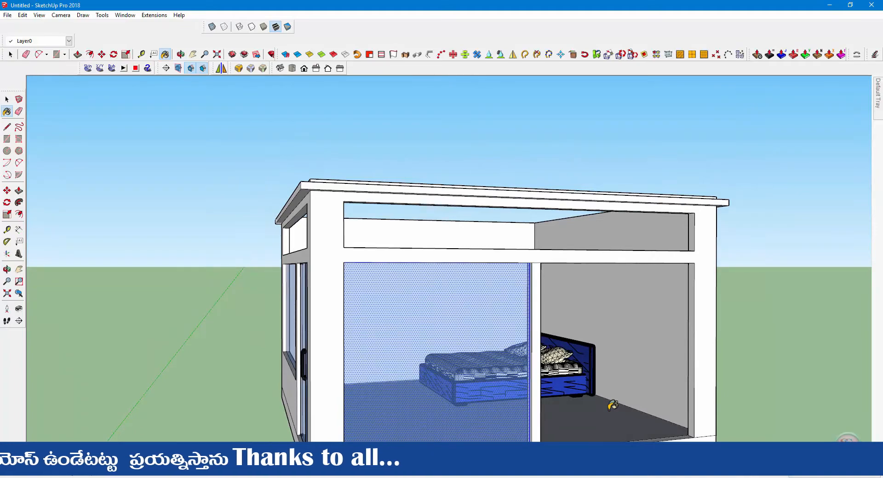
- Trace the side wall's other tall opening beyond the post with mid-depth lines to create a second pane face
scroll(610, 407, up, 5)
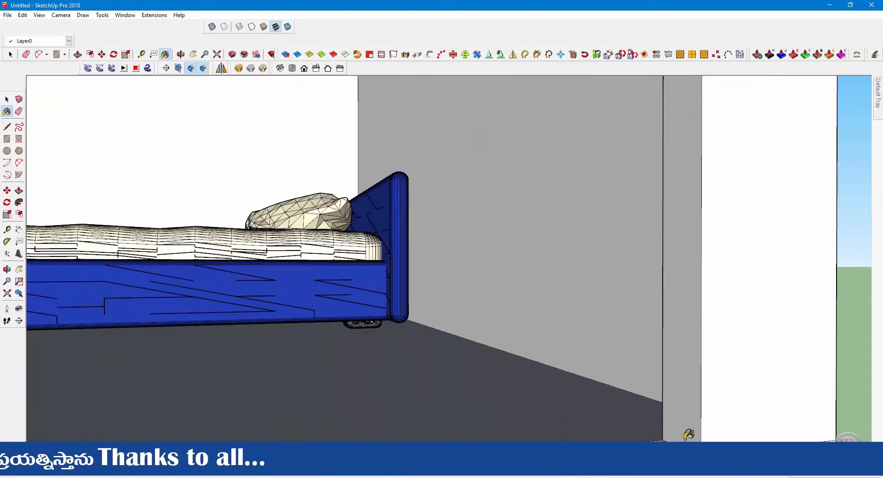
middle_drag(689, 289, 540, 332)
click(537, 262)
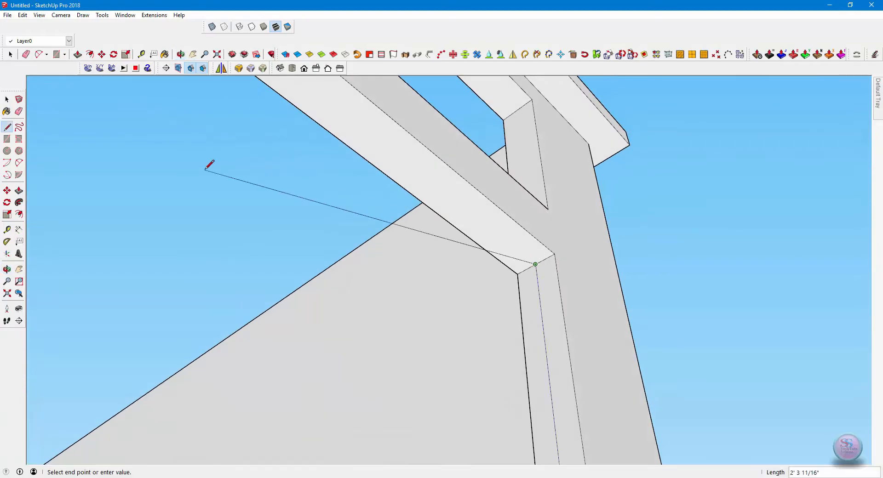
middle_drag(209, 165, 78, 361)
scroll(307, 273, up, 5)
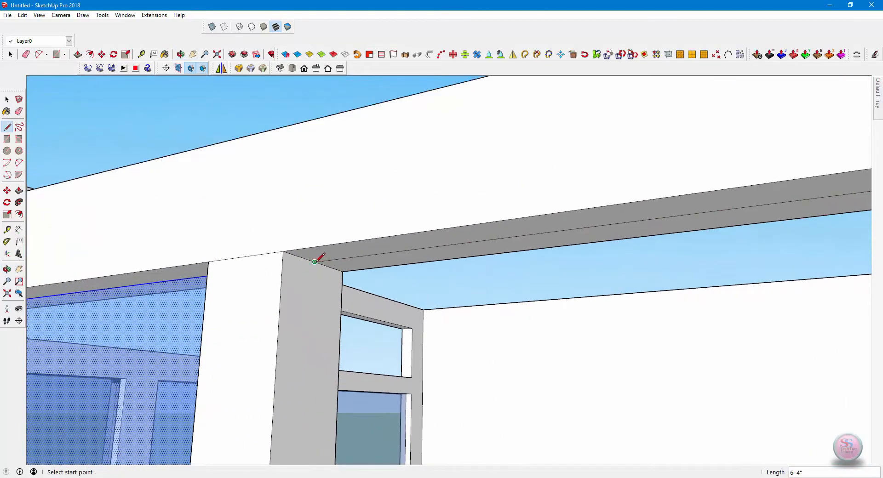
scroll(329, 413, down, 10)
middle_drag(330, 413, 357, 337)
scroll(351, 360, up, 10)
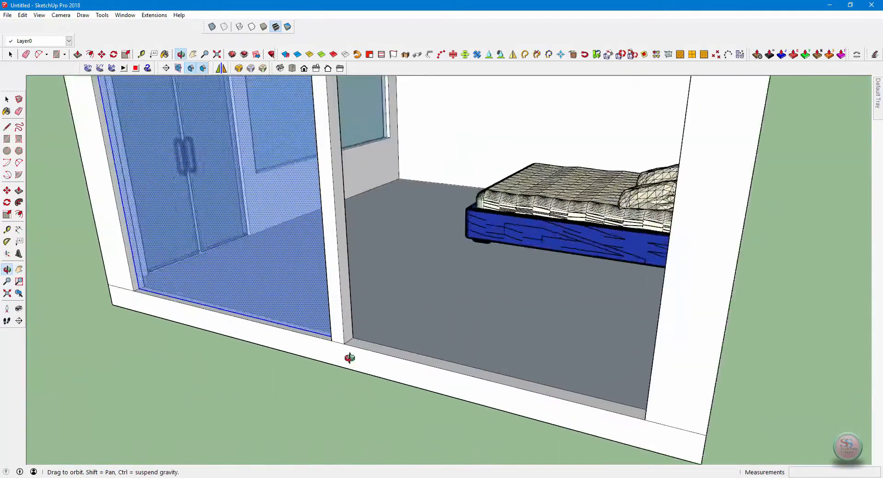
shift+middle_drag(640, 401, 625, 316)
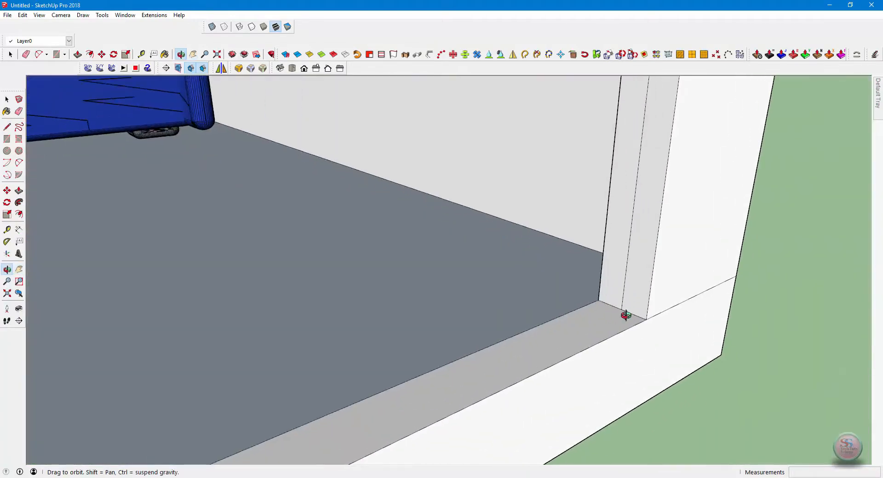
click(621, 311)
- Paint the pane in the side wall's far tall opening with Translucent Glass Blue
key(space)
click(575, 273)
mouse_move(878, 110)
click(829, 174)
click(505, 274)
scroll(511, 275, down, 6)
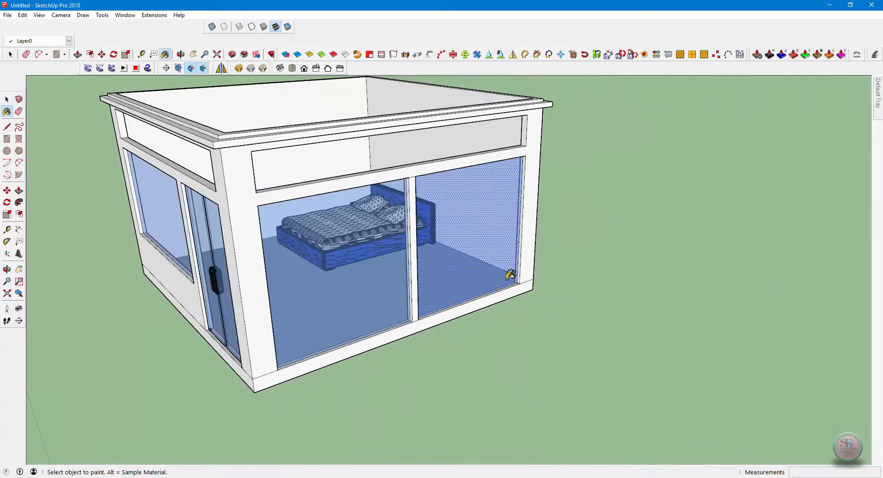
- Trace the side wall's long upper opening with lines along its mid-depth to close it with a pane face
scroll(292, 161, up, 8)
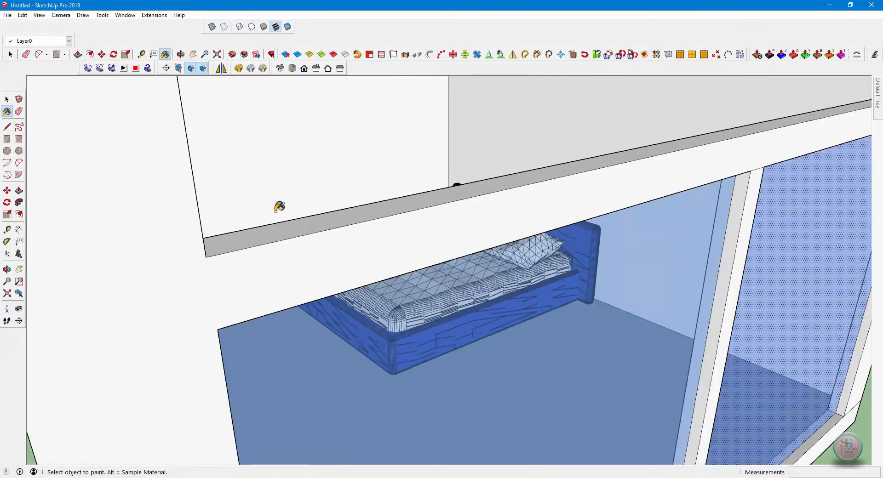
scroll(276, 210, down, 6)
mouse_move(281, 209)
middle_down()
mouse_move(331, 207)
mouse_move(344, 218)
middle_up()
scroll(253, 161, up, 9)
key(l)
scroll(852, 225, down, 4)
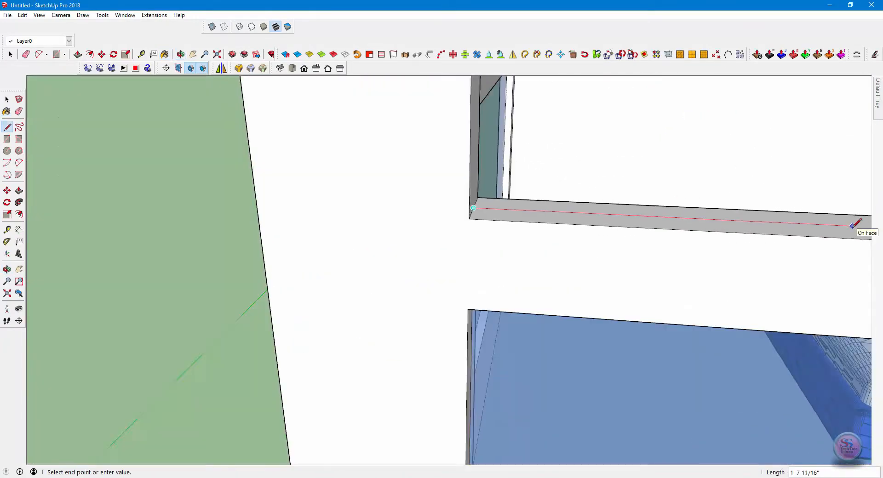
shift+middle_drag(853, 225, 803, 381)
scroll(597, 312, down, 3)
scroll(624, 296, up, 5)
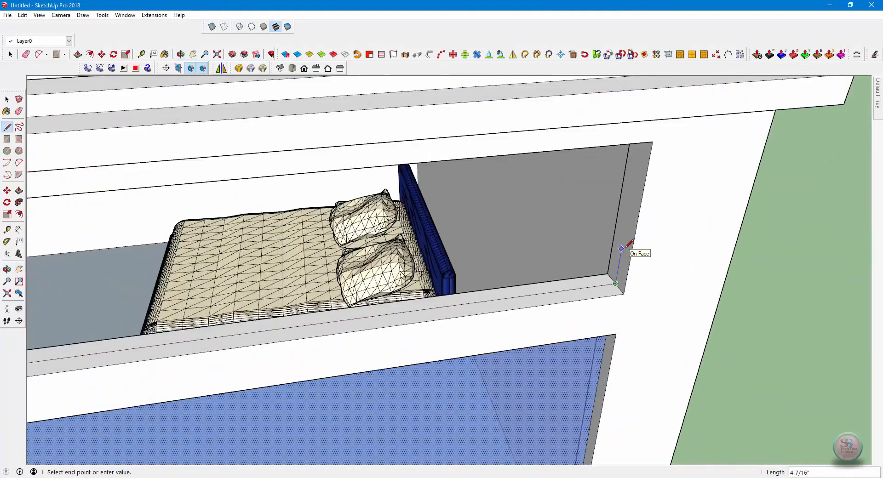
scroll(622, 248, down, 3)
middle_drag(621, 249, 585, 270)
scroll(445, 229, up, 5)
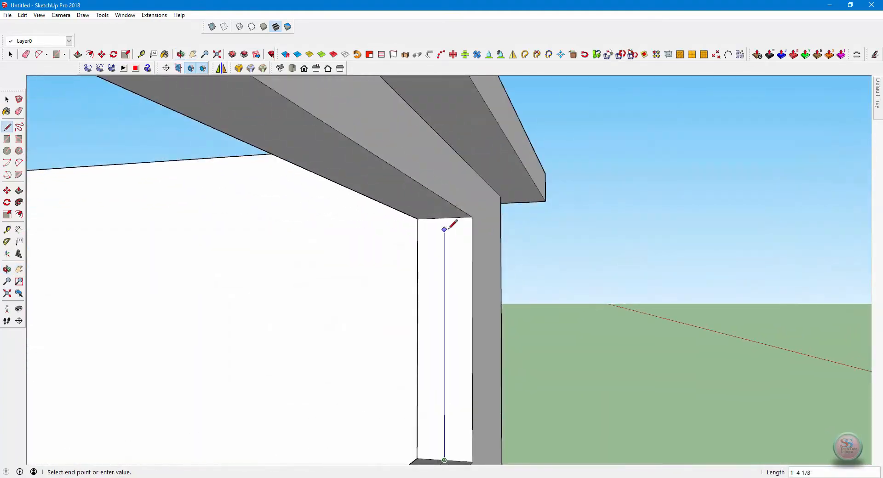
middle_drag(445, 217, 85, 118)
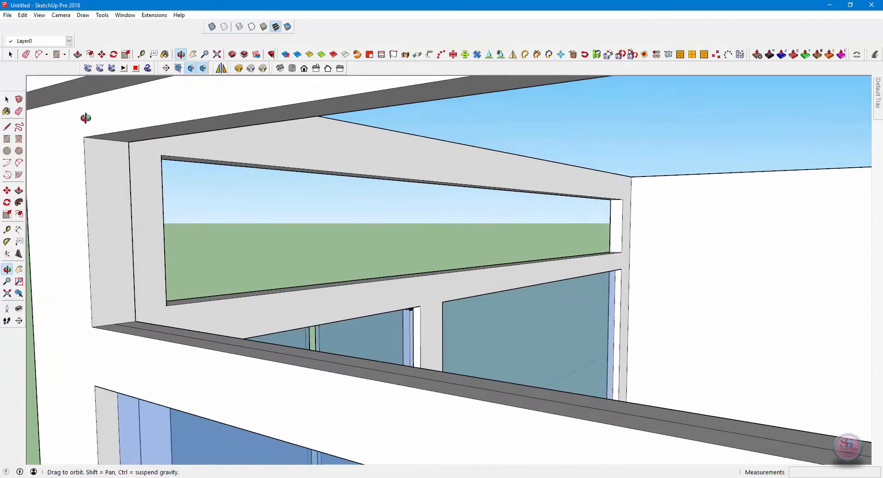
click(114, 325)
- Select the new pane in the side wall's long upper opening and paint it Translucent Glass Blue
key(space)
click(276, 258)
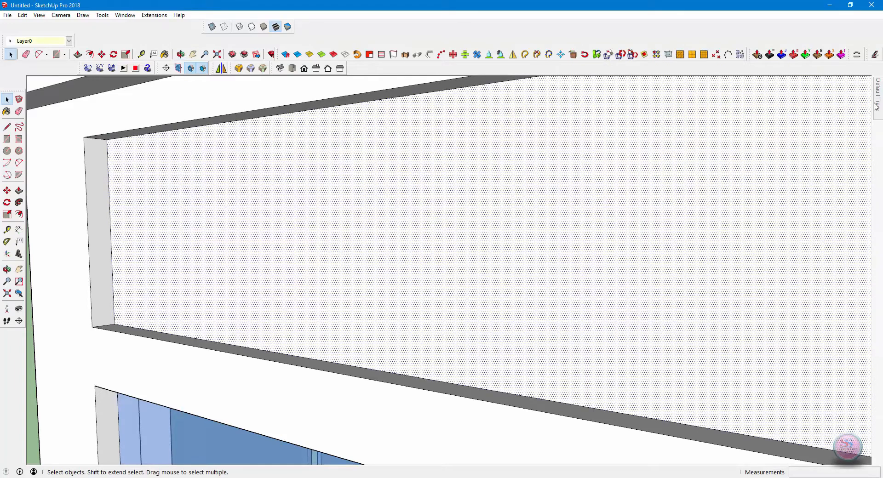
mouse_move(877, 107)
click(777, 193)
click(634, 192)
- Draw a 13' mid-depth line along the sill of the front wall's long upper opening
scroll(425, 242, down, 6)
middle_drag(429, 238, 497, 250)
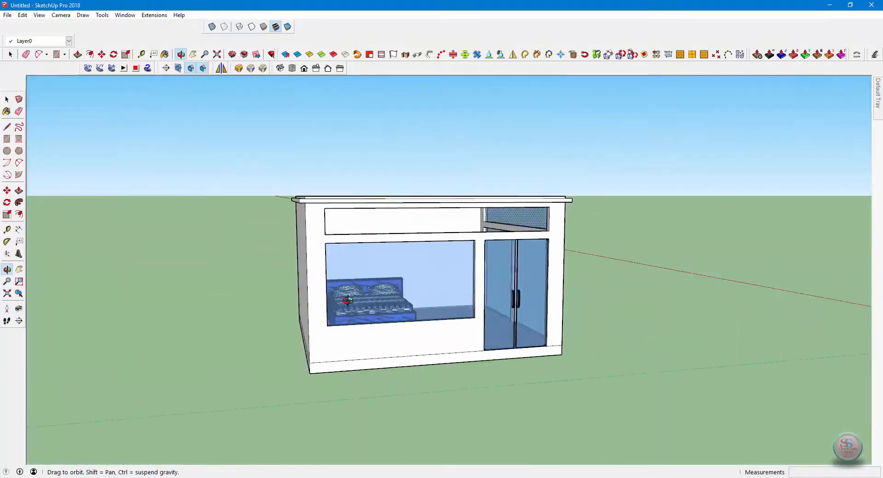
scroll(488, 240, up, 6)
middle_drag(740, 203, 719, 284)
key(l)
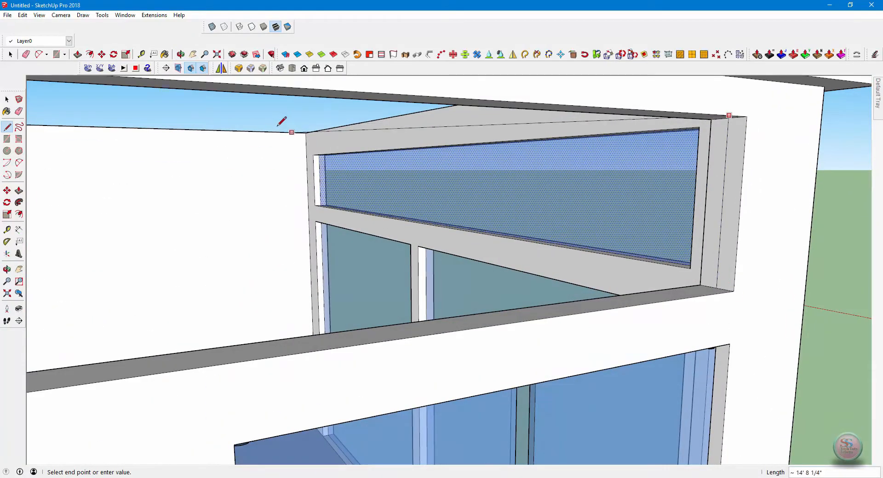
middle_drag(278, 125, 407, 216)
middle_drag(403, 359, 629, 184)
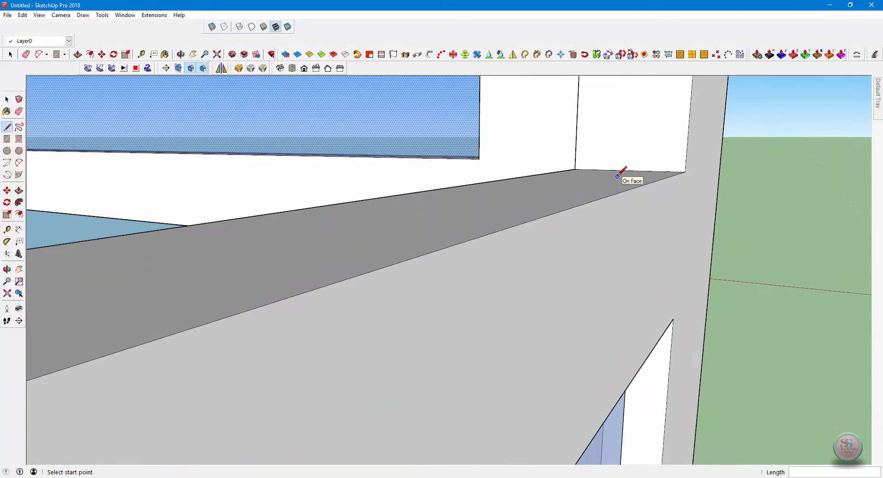
middle_drag(628, 171, 536, 327)
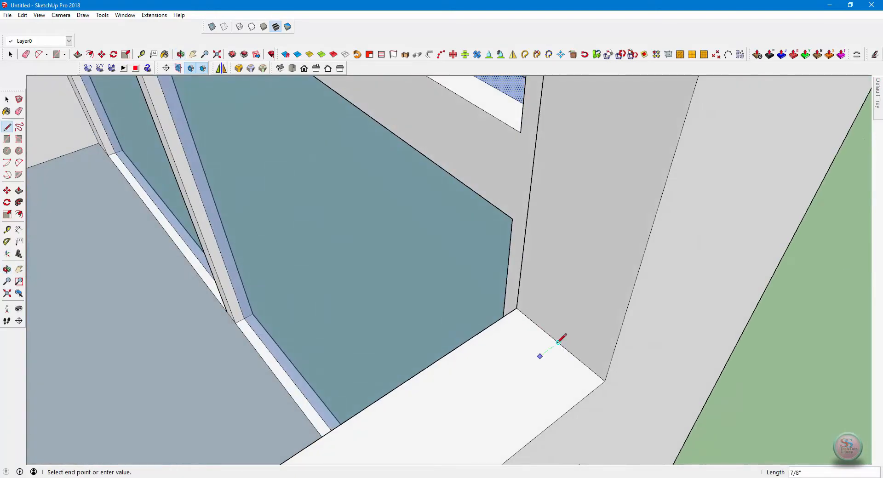
shift+middle_drag(300, 432, 754, 271)
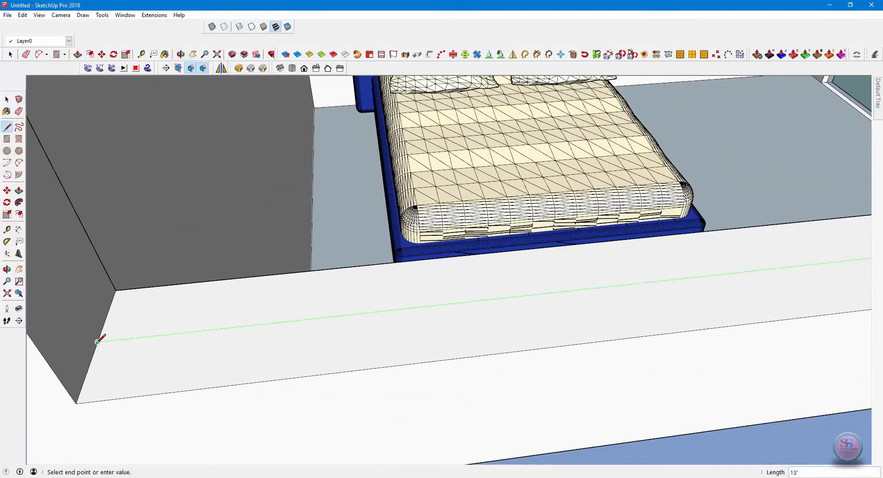
- Trace the jambs and head of the front wall's upper opening at mid-depth to close it with a pane face
shift+middle_drag(67, 323, 489, 211)
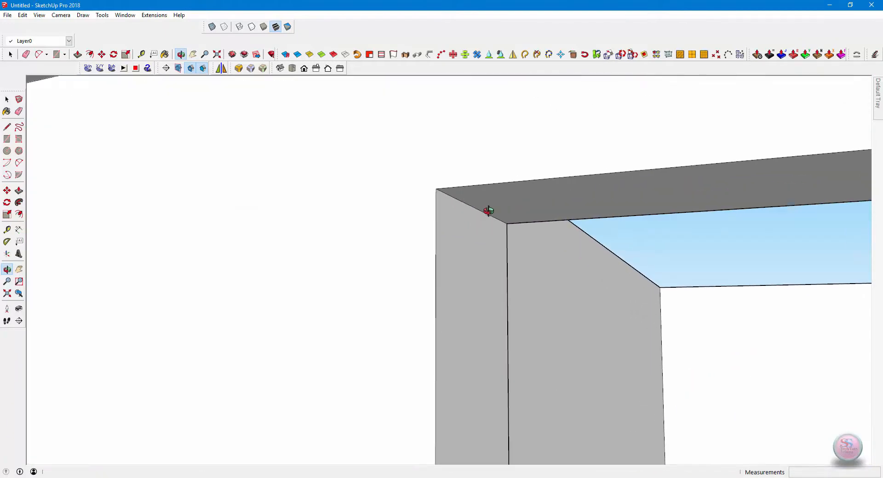
scroll(464, 205, up, 3)
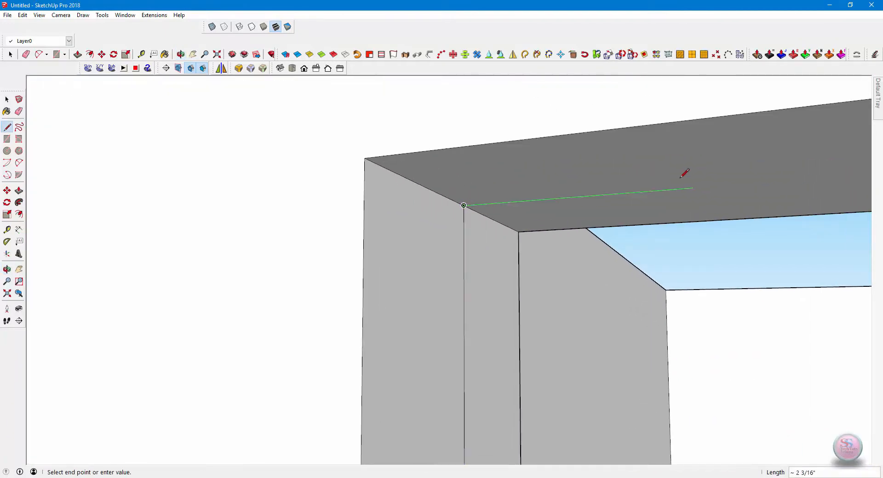
shift+middle_drag(685, 173, 643, 173)
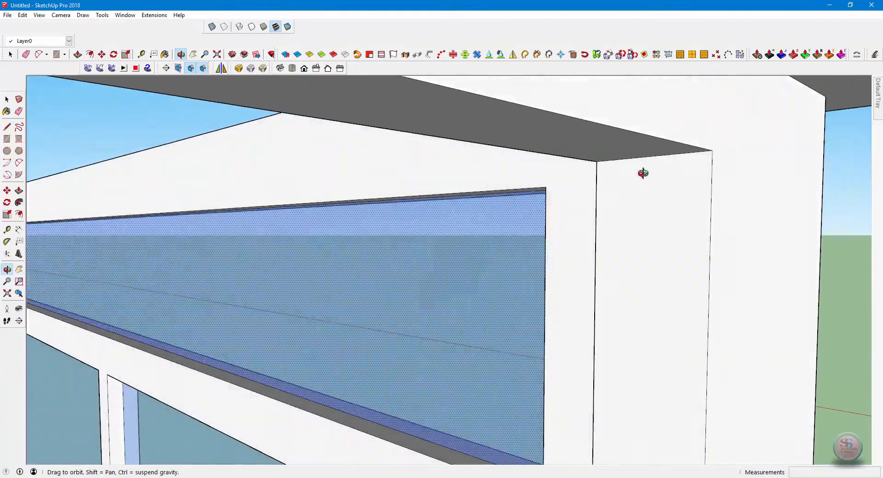
mouse_move(646, 314)
shift+middle_down()
mouse_move(603, 347)
mouse_move(627, 278)
mouse_move(631, 336)
mouse_move(392, 259)
mouse_move(107, 289)
mouse_move(256, 351)
mouse_move(109, 170)
mouse_move(321, 375)
shift+middle_up()
- Select the pane in the front wall's upper opening and paint it Translucent Glass Blue
key(Escape)
key(space)
right_click(445, 239)
click(465, 328)
key(b)
- Draw a line along the rim of the room's underside to cover the recessed base with a flat face
scroll(422, 247, down, 5)
scroll(440, 248, down, 5)
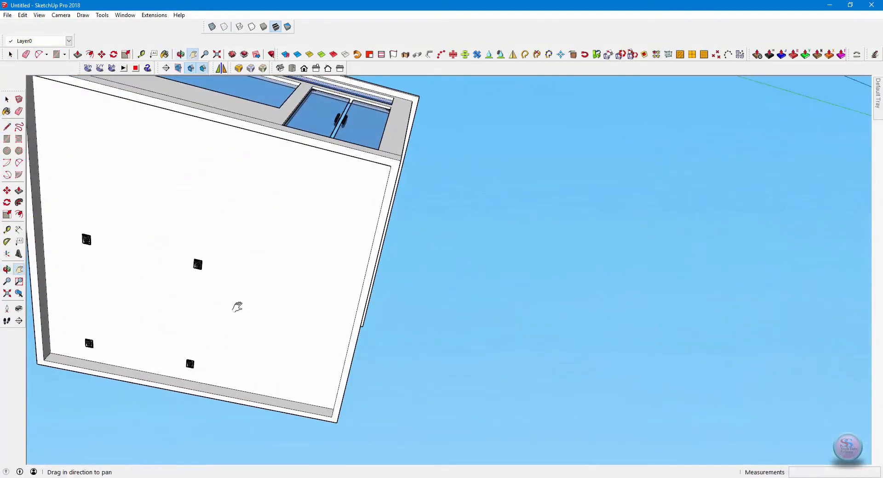
shift+middle_drag(237, 306, 306, 329)
key(l)
click(263, 120)
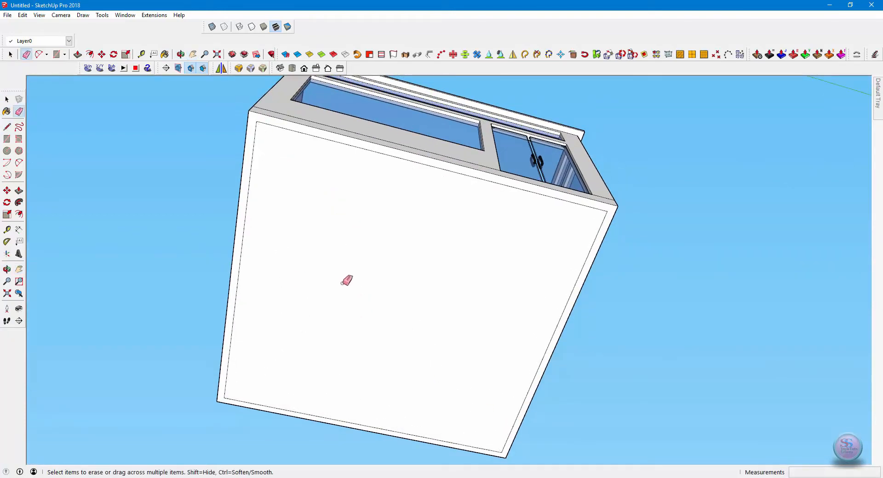
click(534, 379)
- Select the room's floor face and open the Tile material collection
mouse_move(483, 317)
middle_down()
mouse_move(453, 345)
mouse_move(498, 355)
mouse_move(572, 239)
middle_up()
scroll(572, 238, up, 4)
key(space)
double_click(580, 257)
mouse_move(878, 96)
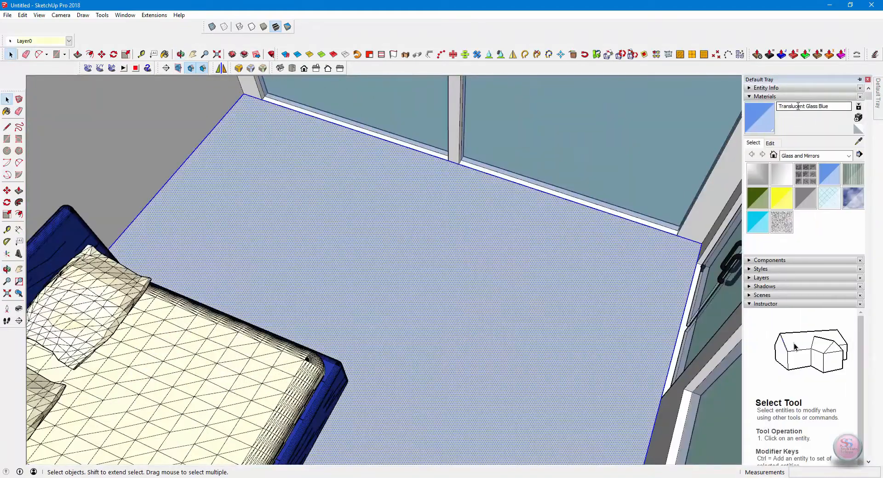
click(851, 156)
click(772, 143)
click(754, 143)
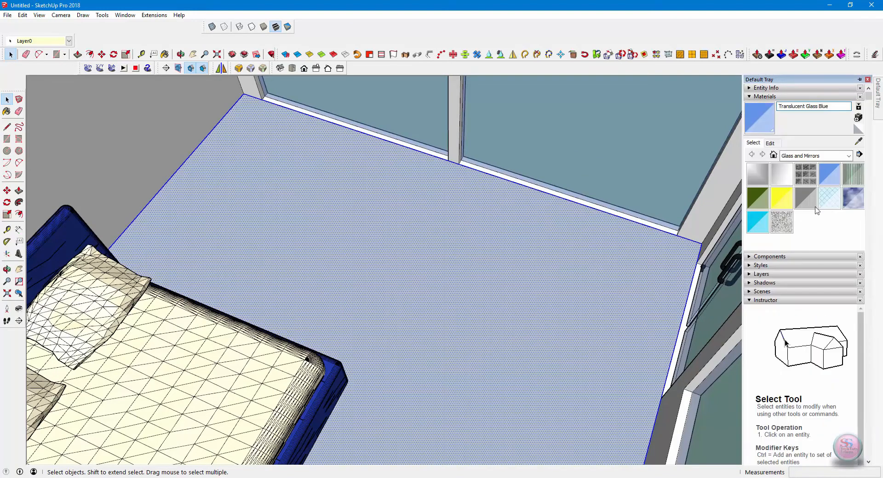
click(773, 155)
click(849, 156)
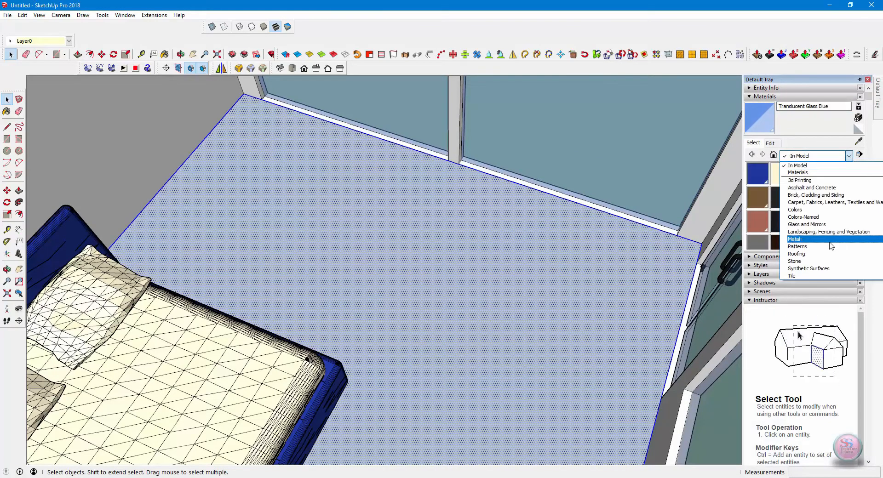
click(824, 232)
click(850, 156)
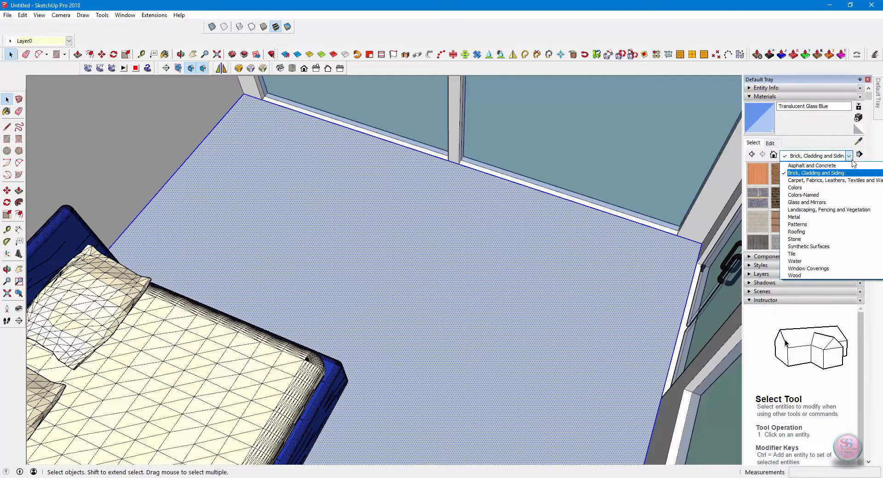
click(800, 258)
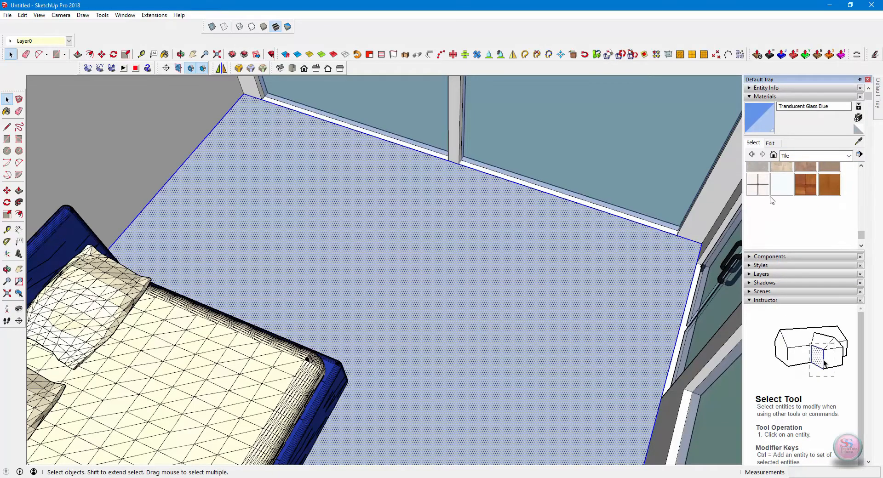
- Paint the floor with White Square Tile and inspect the tile pattern up close
click(759, 186)
click(307, 316)
scroll(434, 306, down, 2)
scroll(433, 305, up, 3)
mouse_move(879, 104)
scroll(801, 225, up, 3)
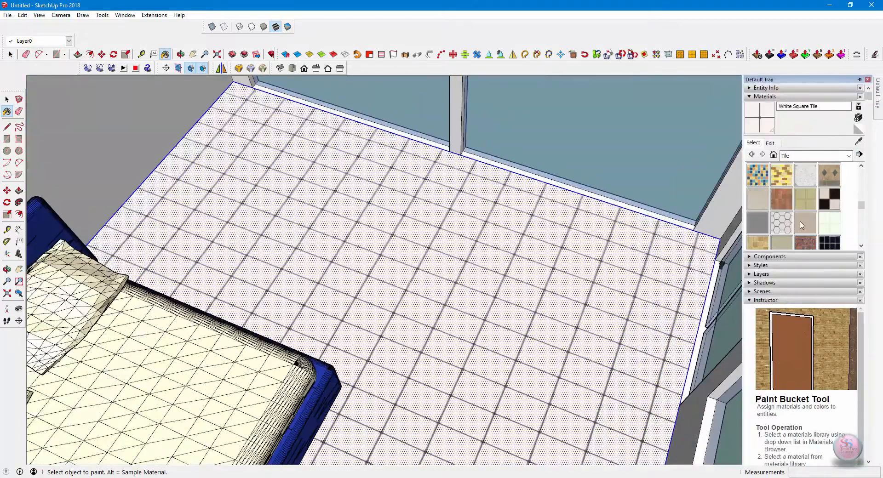
- Try a 1.5' texture width for White Square Tile, and reduce it to 0.75'
click(769, 144)
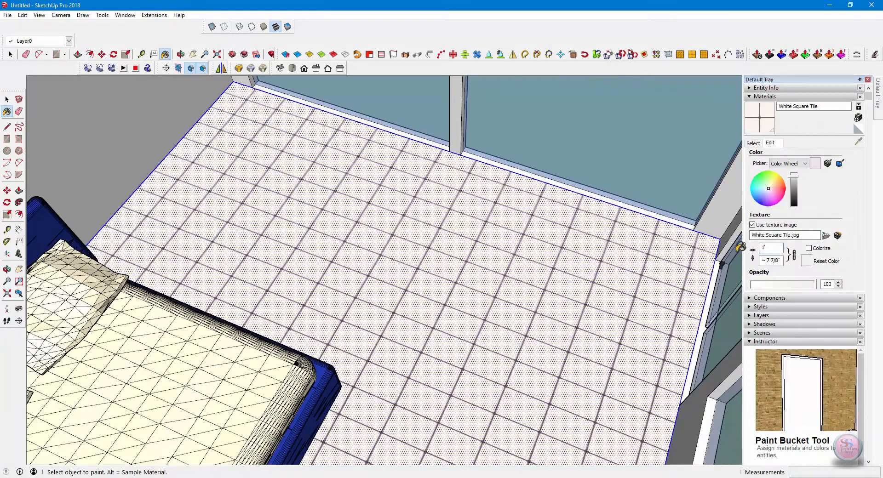
key(BackSpace)
key(BackSpace)
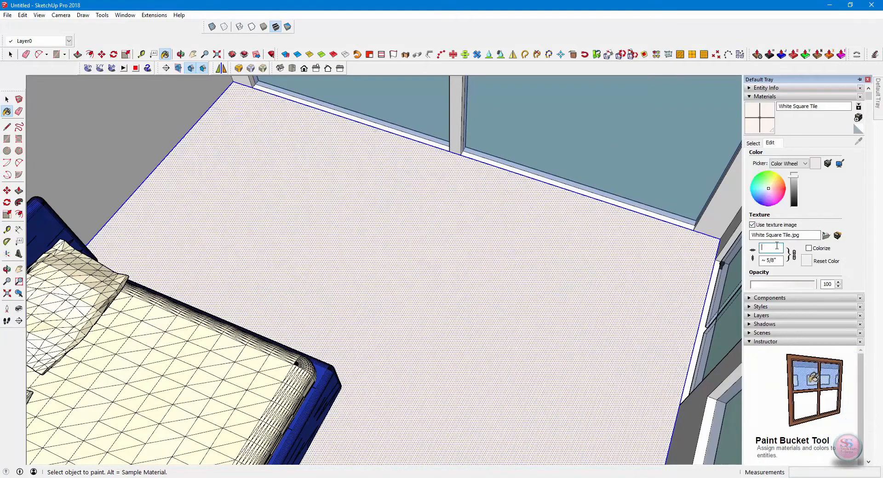
text(1.5')
key(BackSpace)
key(BackSpace)
key(BackSpace)
key(BackSpace)
text(0.75')
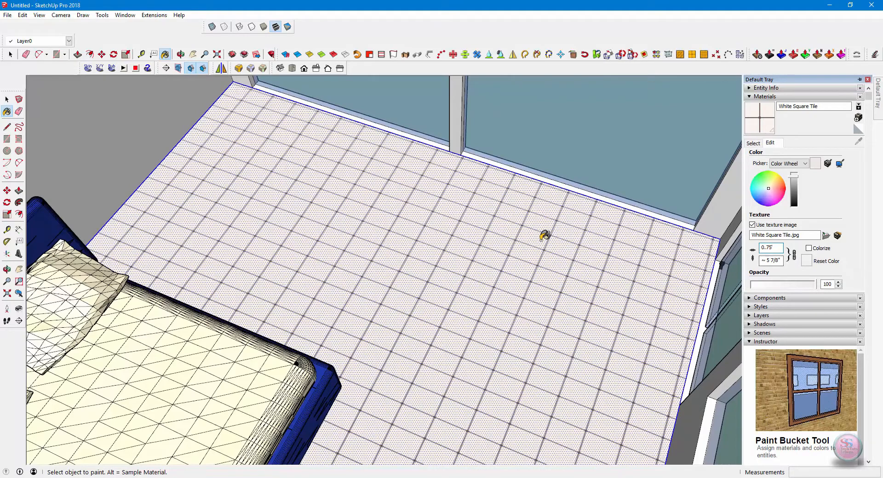
scroll(544, 236, down, 3)
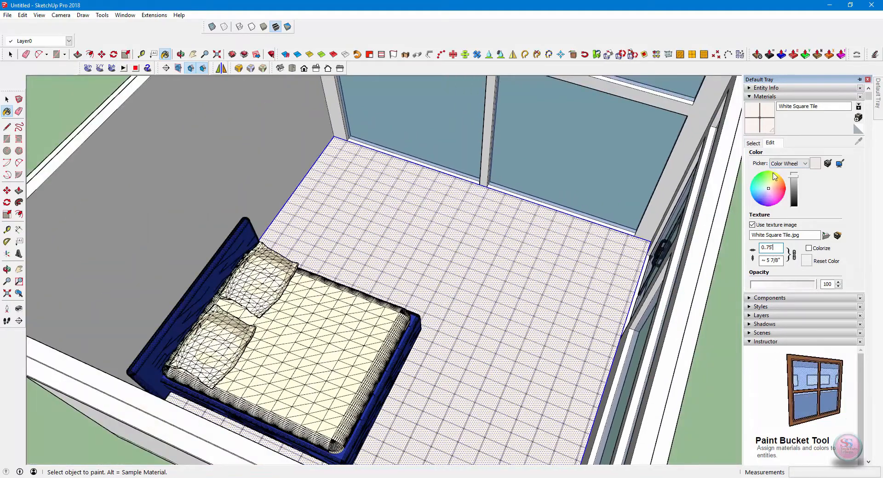
- Try a veined marble tile on the floor, and repaint the floor with Field Square Tile
click(753, 143)
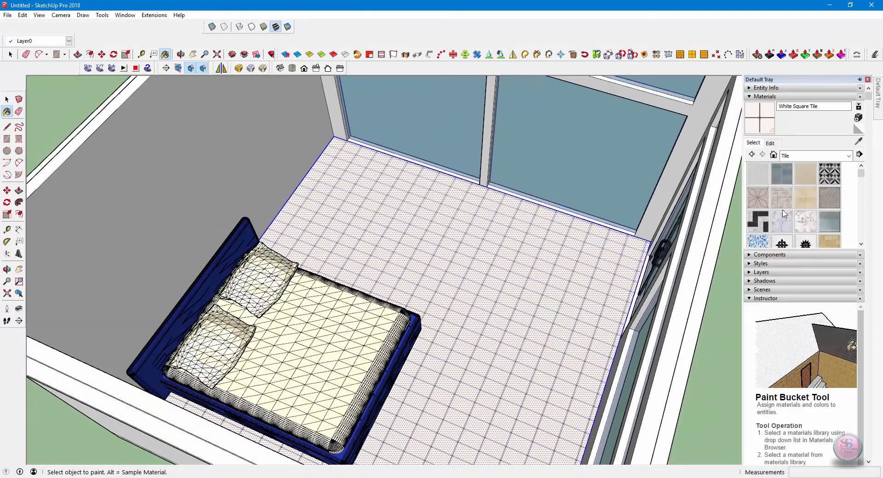
click(784, 214)
click(549, 362)
mouse_move(879, 104)
click(780, 198)
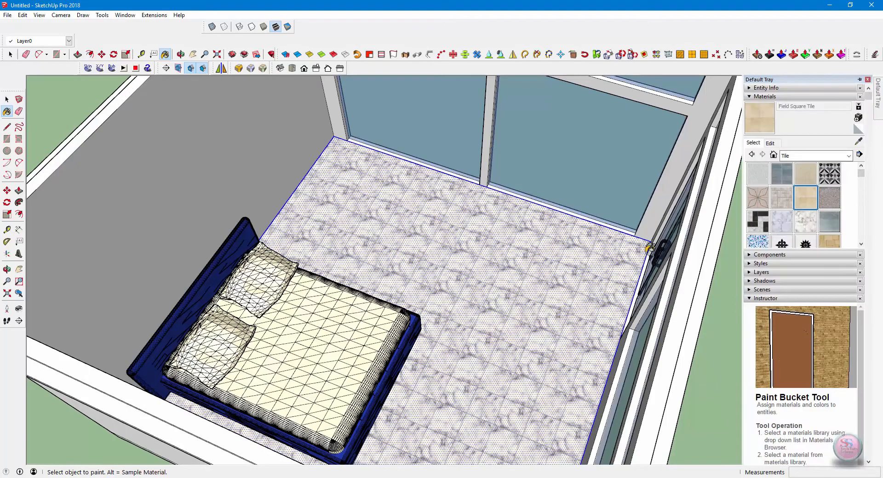
click(545, 345)
- Paint the interior faces of the back and side walls with Color C01 from the Colors collection
middle_drag(291, 186, 355, 267)
middle_drag(392, 315, 294, 216)
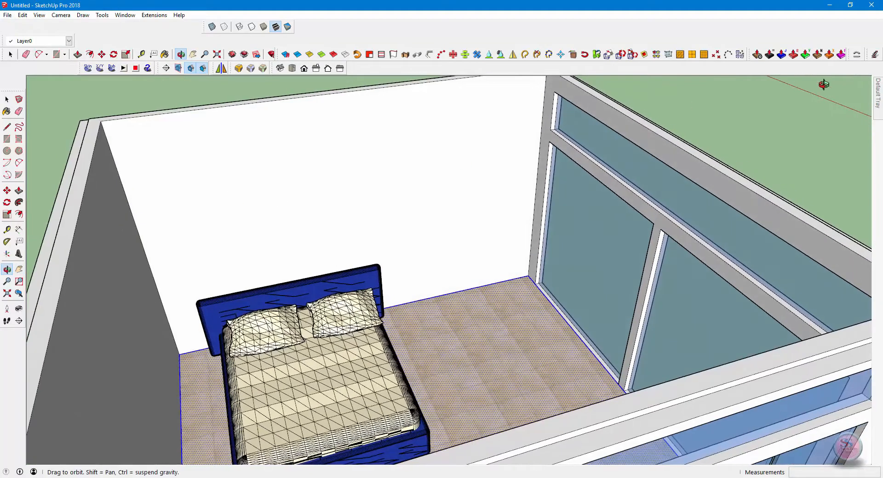
mouse_move(879, 104)
click(849, 156)
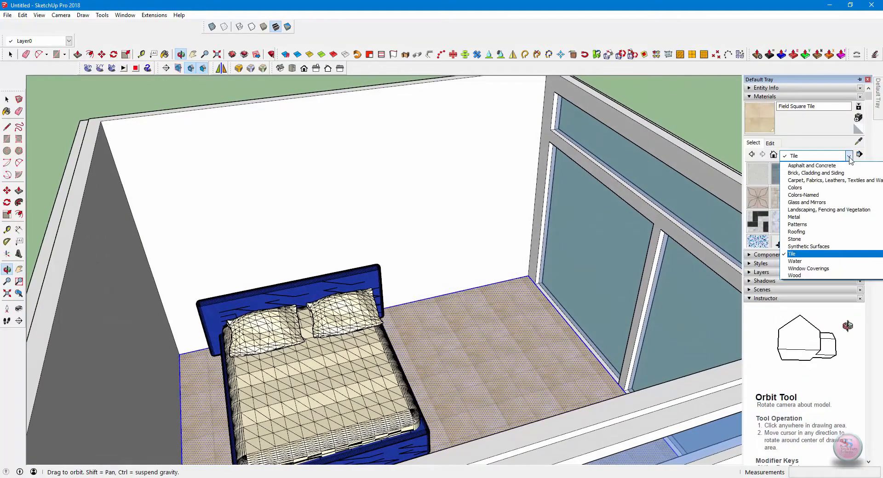
click(815, 269)
click(849, 156)
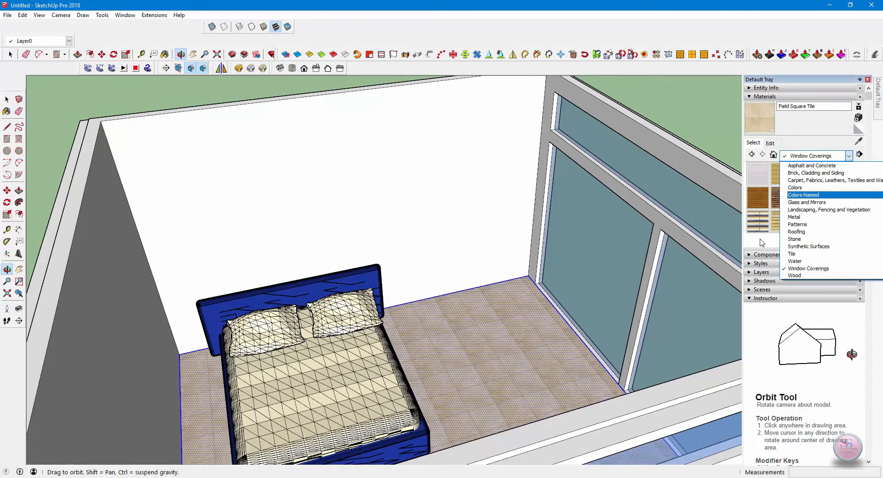
click(800, 189)
click(778, 175)
click(454, 144)
click(639, 125)
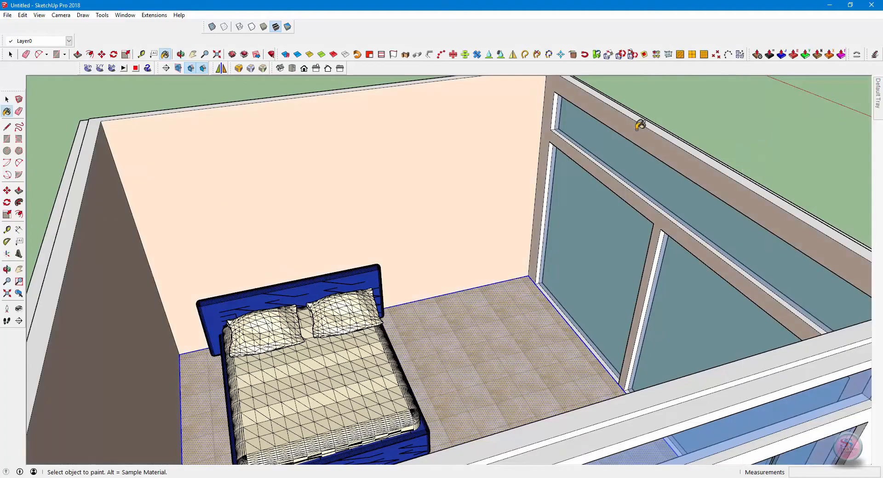
- Paint the front wall's interior face and the sill of its upper opening in the interior wall colour
middle_drag(666, 339, 648, 252)
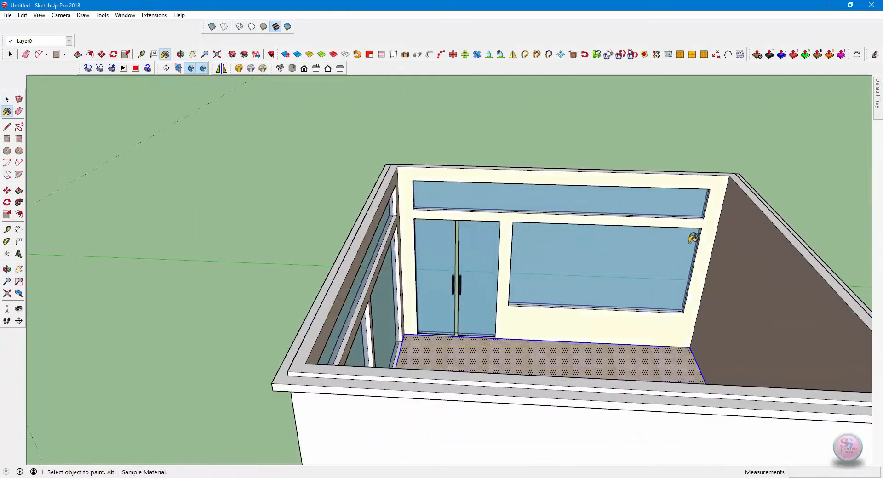
scroll(692, 238, down, 1)
scroll(428, 274, up, 3)
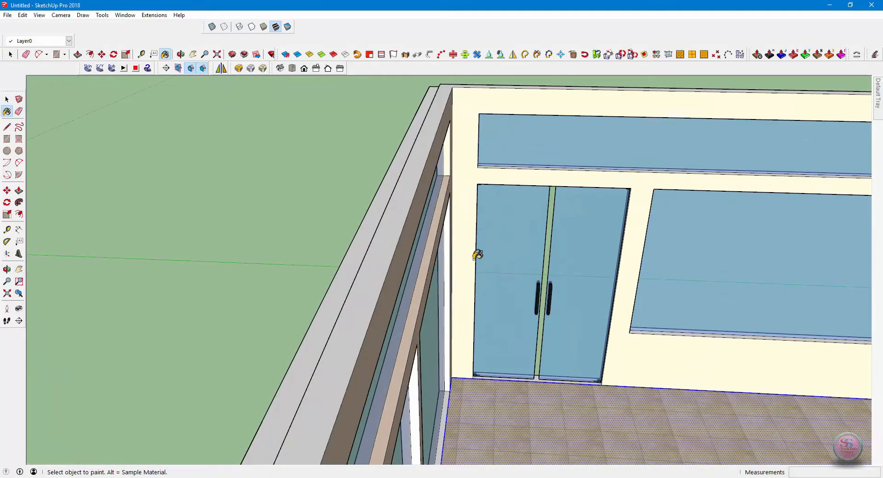
middle_drag(458, 233, 491, 217)
scroll(491, 217, up, 5)
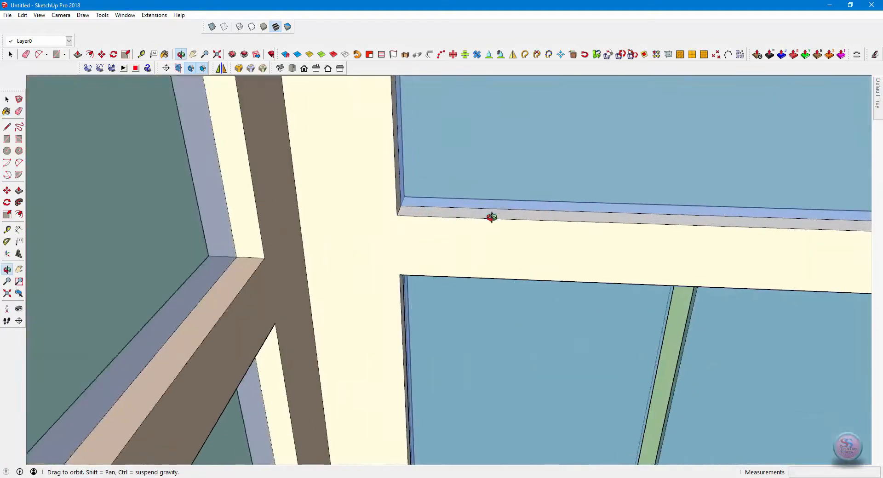
click(475, 211)
scroll(372, 246, down, 5)
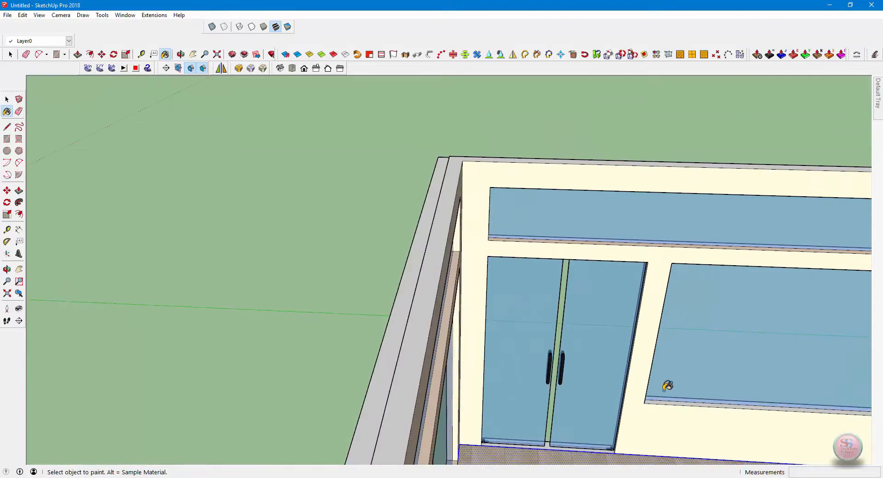
scroll(618, 409, up, 4)
mouse_move(592, 334)
middle_down()
mouse_move(532, 236)
mouse_move(253, 367)
mouse_move(382, 371)
mouse_move(544, 248)
mouse_move(310, 231)
mouse_move(309, 321)
mouse_move(296, 262)
mouse_move(351, 282)
middle_up()
scroll(365, 437, down, 3)
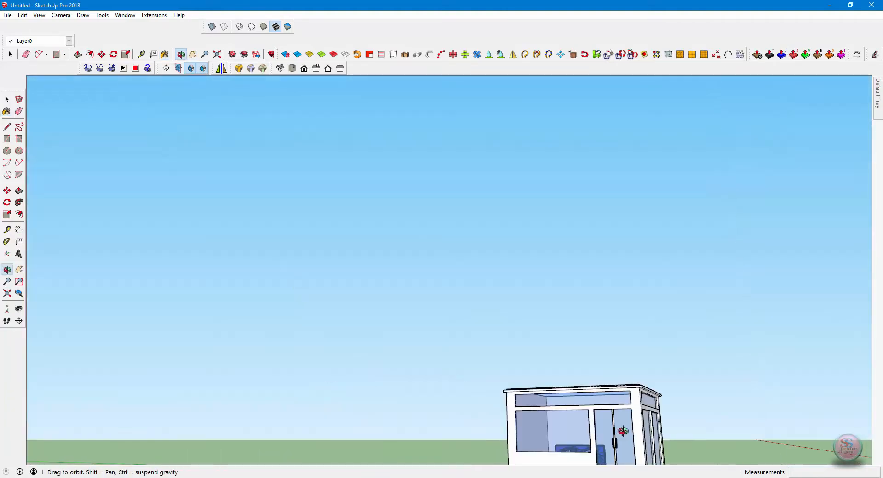
- Paint the exterior faces of the front and side walls and the cornice with Color B01 from the Colors collection
key(g)
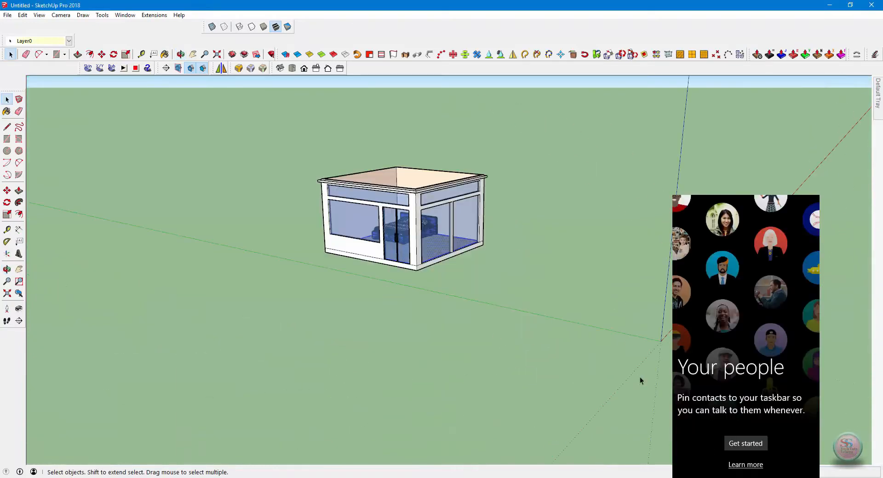
scroll(400, 232, up, 5)
click(482, 322)
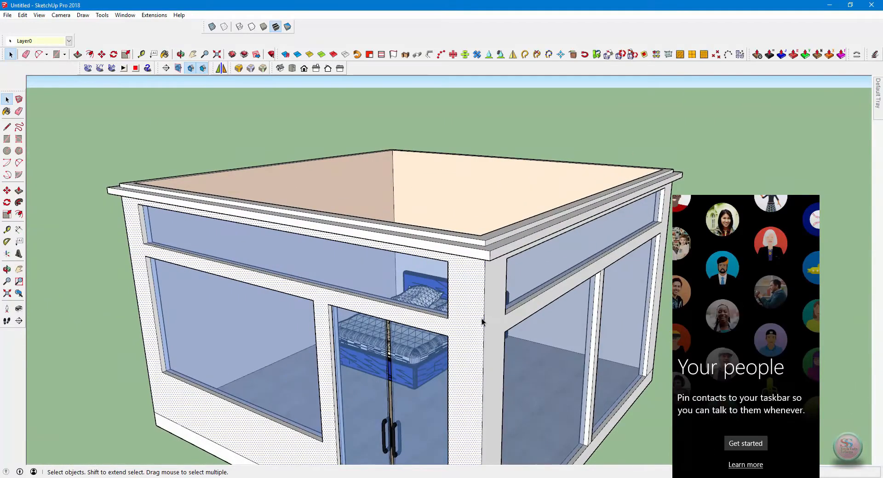
click(845, 276)
mouse_move(879, 110)
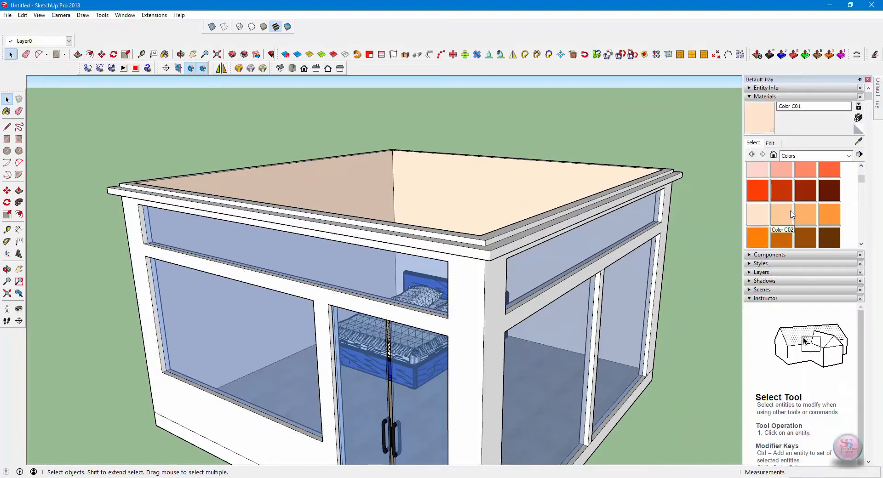
scroll(801, 216, down, 4)
scroll(800, 215, up, 15)
click(759, 221)
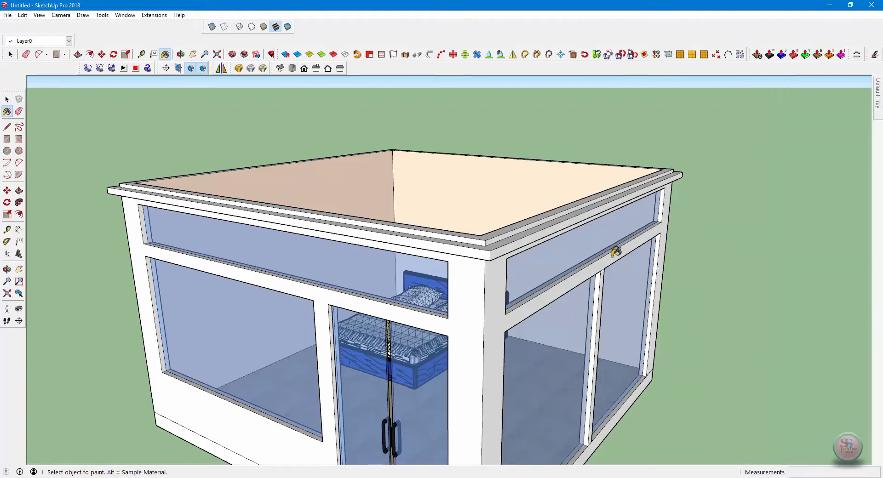
click(612, 258)
click(459, 276)
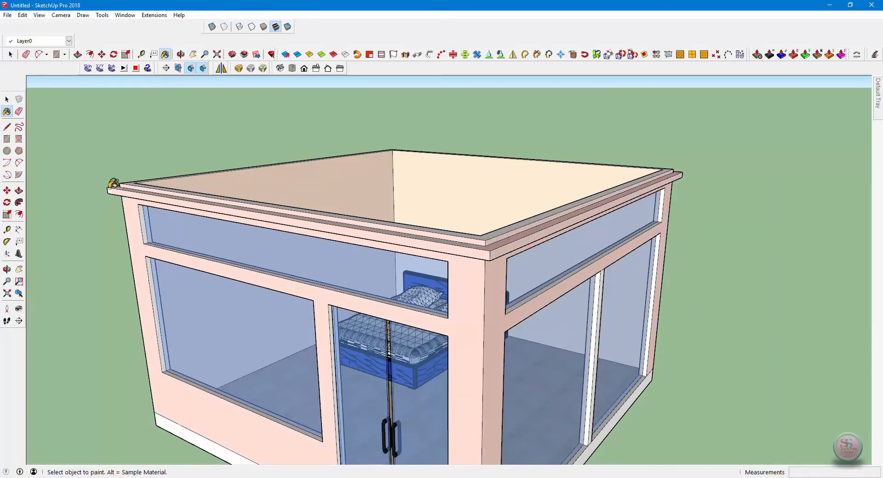
- Paint the side window's mullion and the remaining exterior wall and trim faces in the same Color B01
click(591, 363)
key(ctrl+z)
click(597, 347)
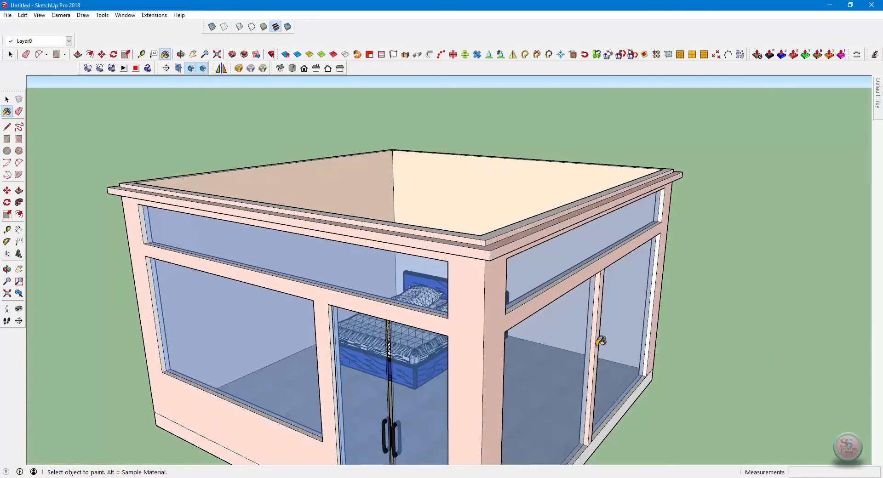
scroll(460, 354, down, 5)
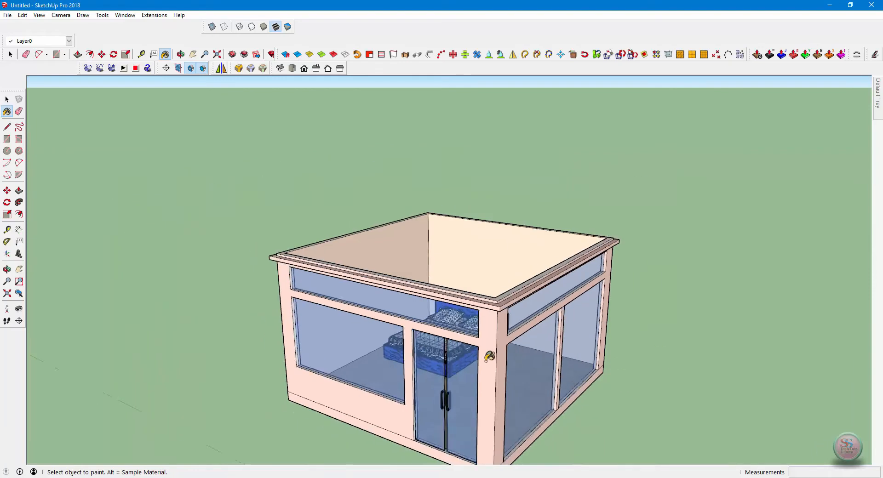
middle_drag(503, 371, 360, 281)
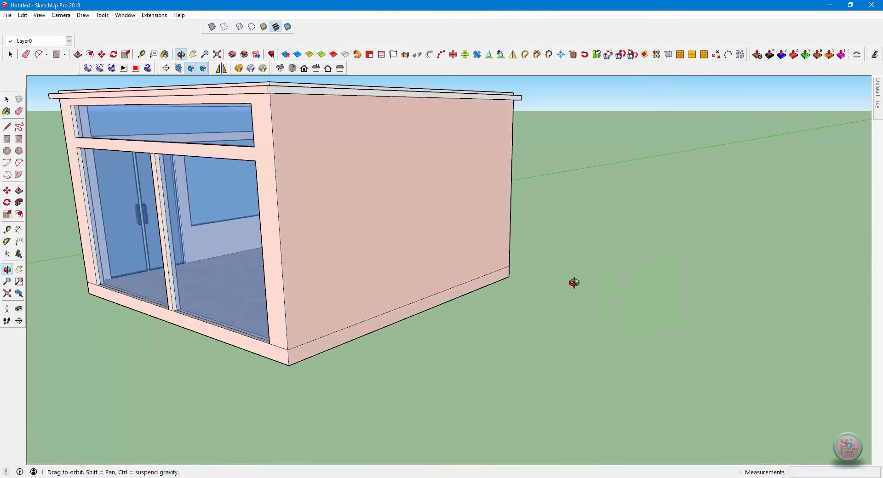
mouse_move(575, 283)
middle_down()
mouse_move(600, 289)
mouse_move(438, 276)
mouse_move(624, 345)
middle_up()
click(559, 233)
scroll(445, 263, down, 5)
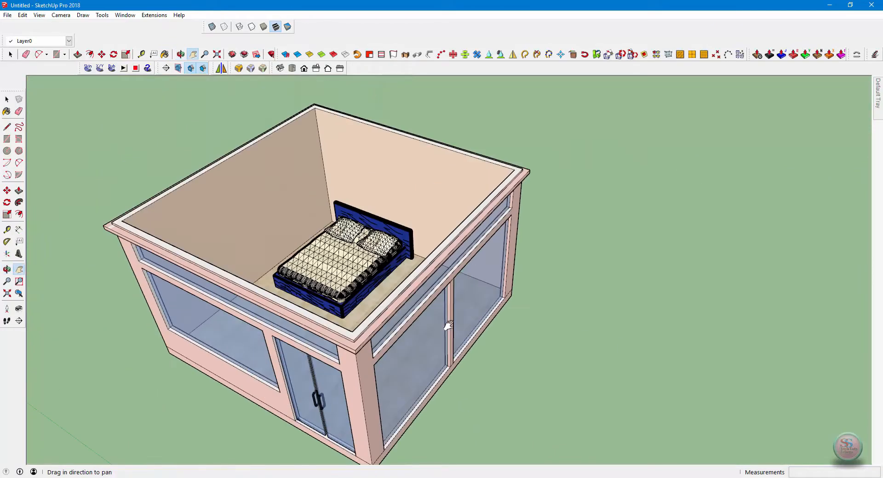
- Select the whole room, leaving out the bed, and make it a single group
shift+middle_drag(446, 263, 371, 326)
scroll(372, 326, down, 3)
key(space)
click(371, 325)
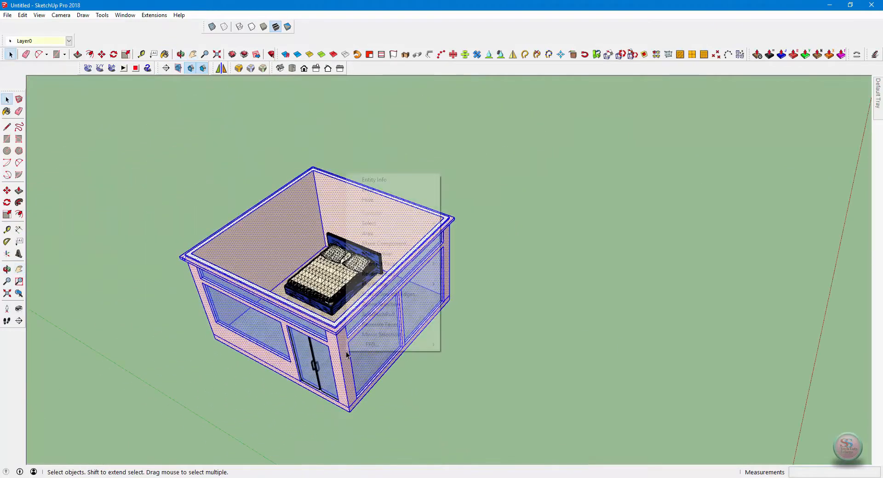
scroll(197, 269, up, 3)
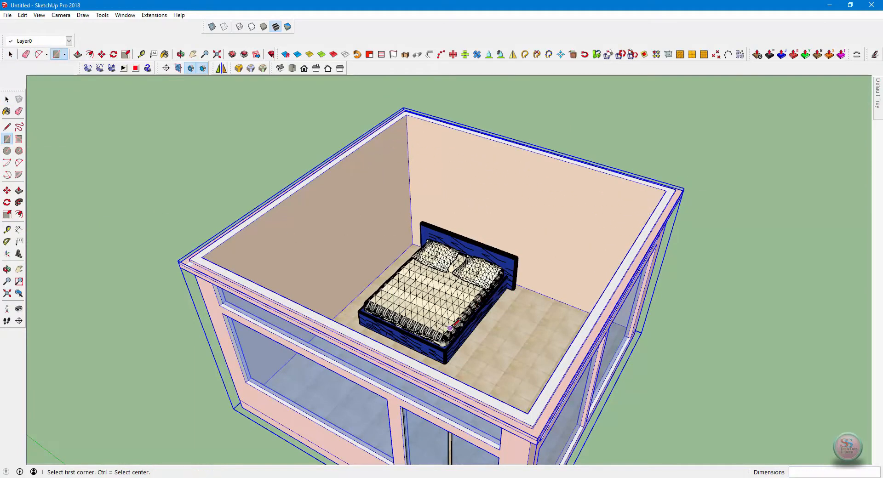
- Draw a rectangle across the tops of the walls from corner to opposite corner as the roof
middle_drag(450, 328, 453, 308)
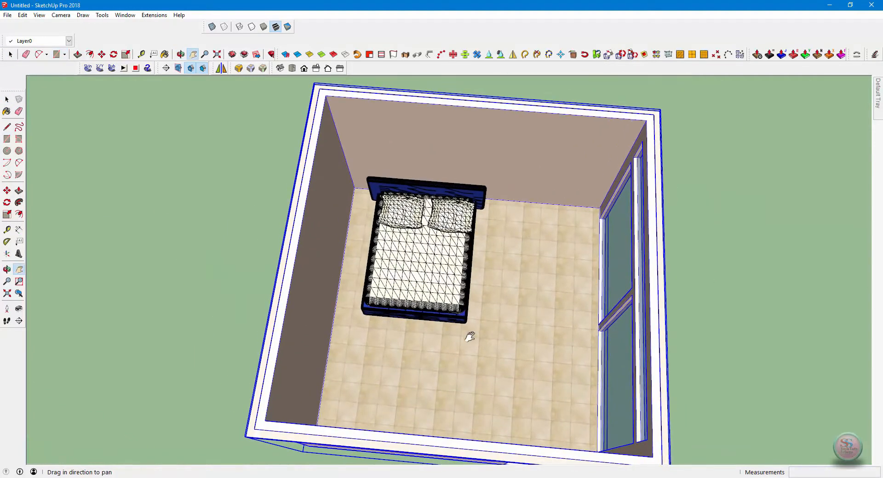
scroll(663, 460, down, 2)
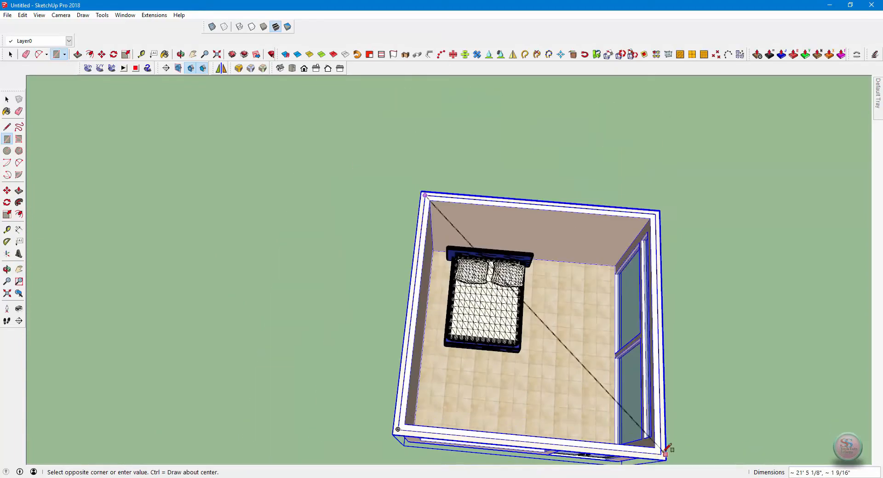
scroll(662, 455, up, 3)
click(667, 452)
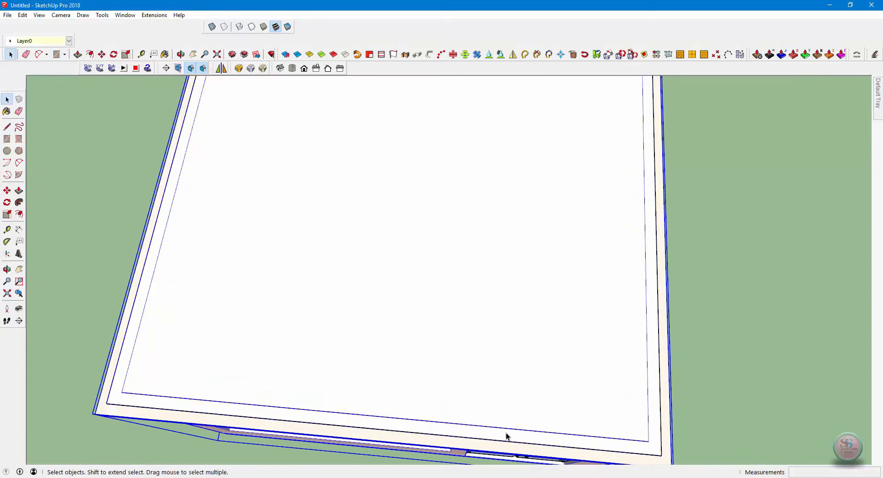
- Thicken the roof rectangle into a slab and extend one of its side faces outward by 2'
click(506, 437)
middle_drag(508, 440, 433, 186)
shift+middle_drag(494, 423, 469, 345)
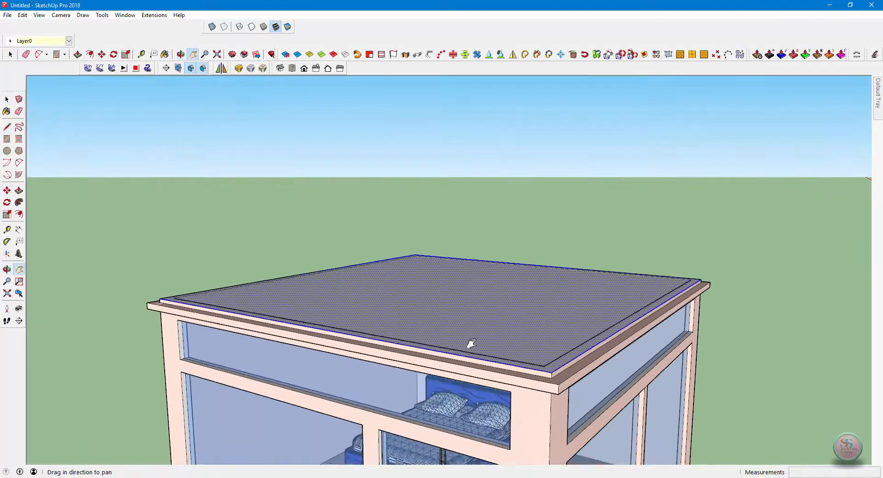
key(p)
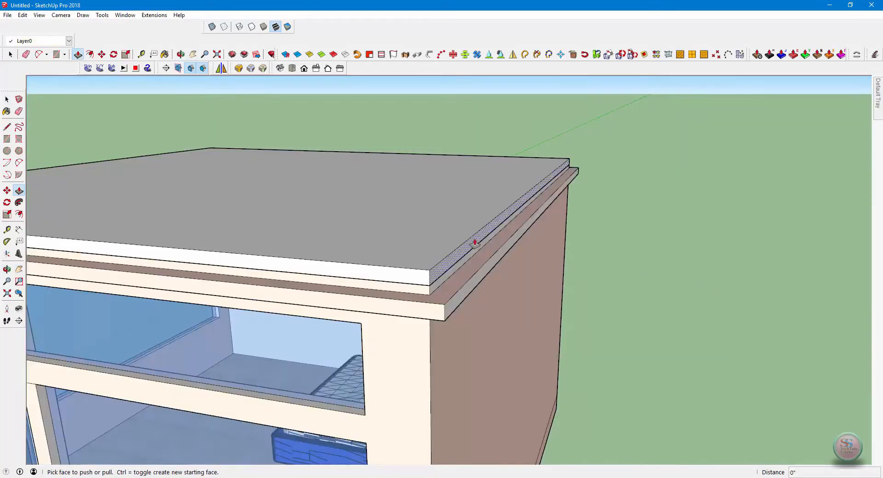
click(475, 242)
text(2')
key(Return)
- Repeat the 2' Push/Pull on the roof slab's other side faces so it overhangs the walls all around
double_click(573, 292)
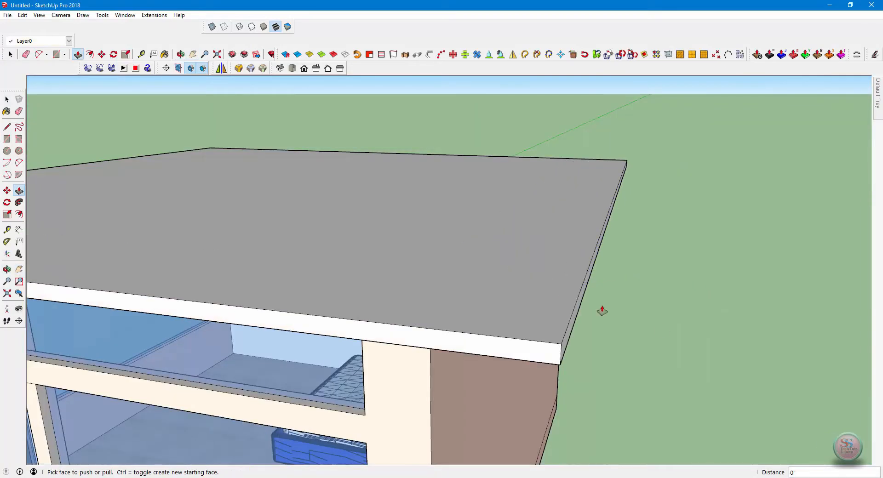
middle_drag(667, 332, 345, 299)
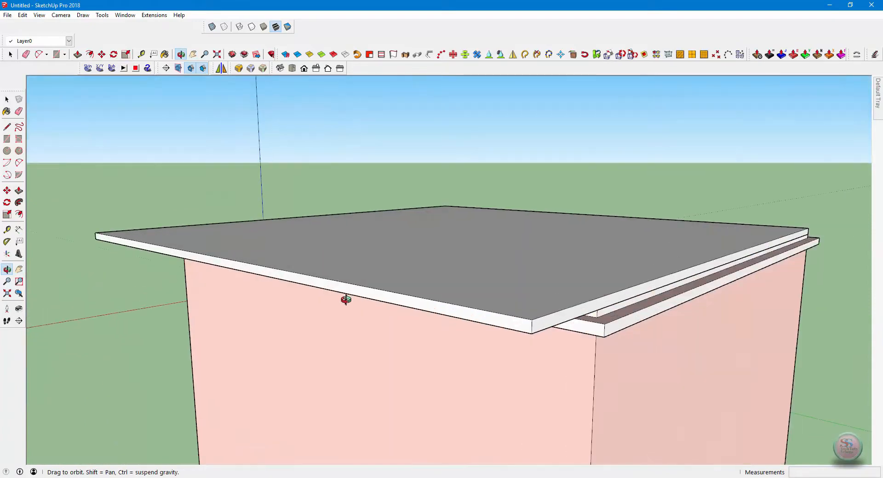
scroll(414, 301, up, 3)
double_click(588, 309)
scroll(593, 317, down, 5)
middle_drag(781, 357, 418, 360)
double_click(432, 309)
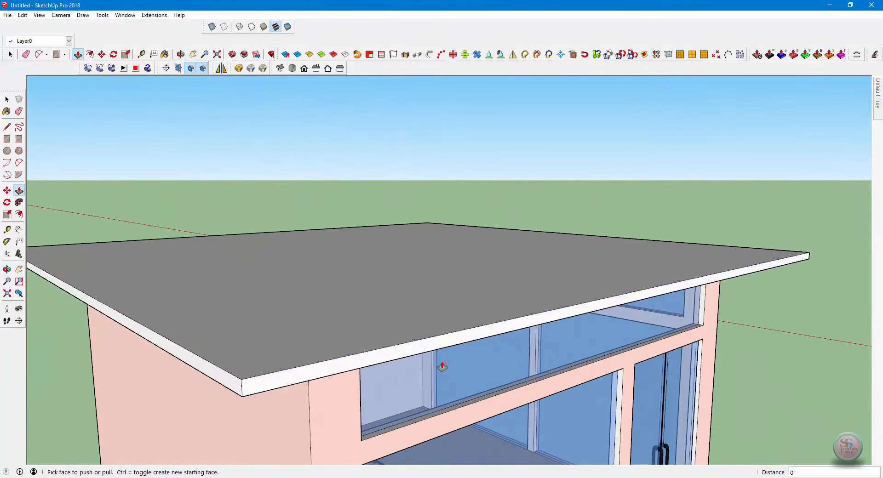
scroll(444, 367, down, 5)
middle_drag(427, 400, 538, 344)
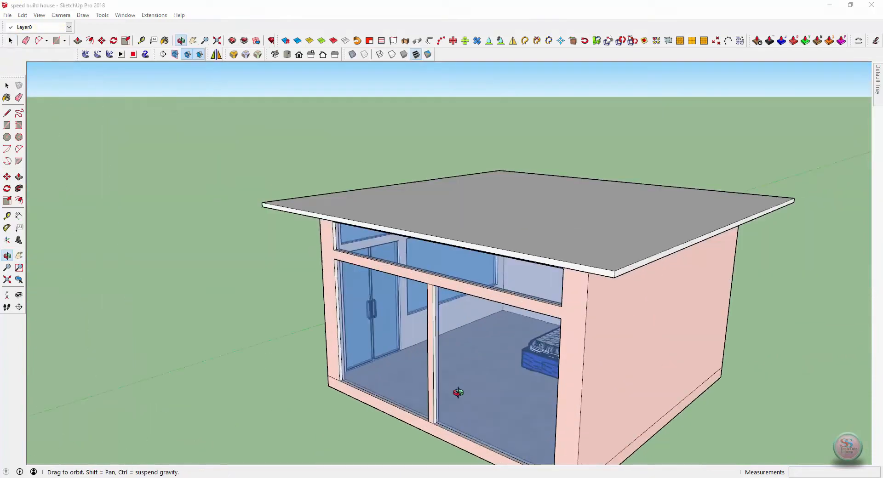
- Assign the room group to a new layer named house and hide that layer
drag(457, 394, 847, 95)
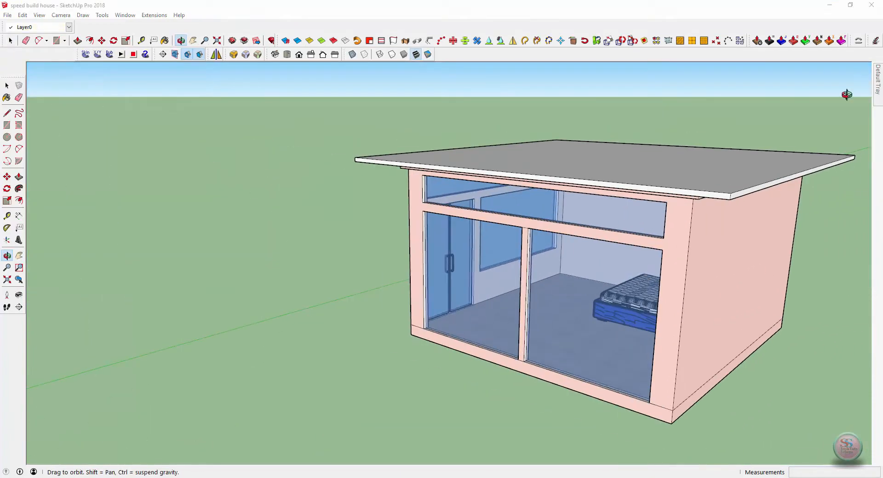
mouse_move(879, 98)
click(761, 84)
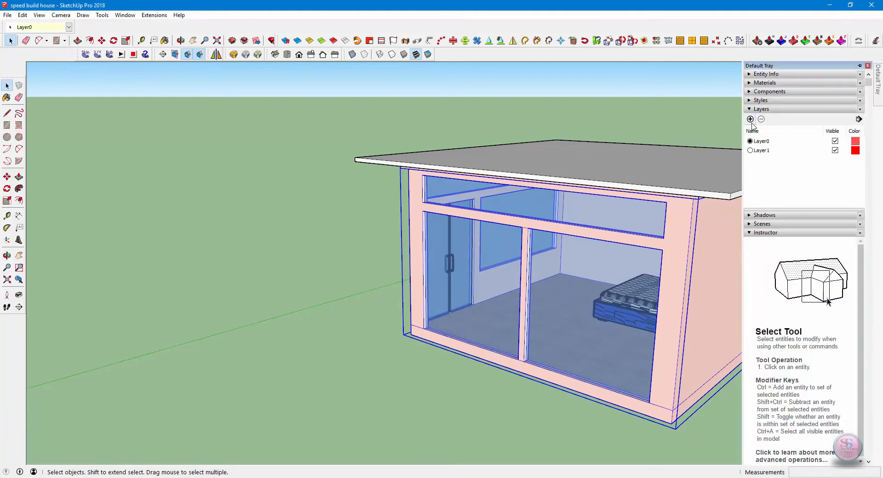
right_click(618, 259)
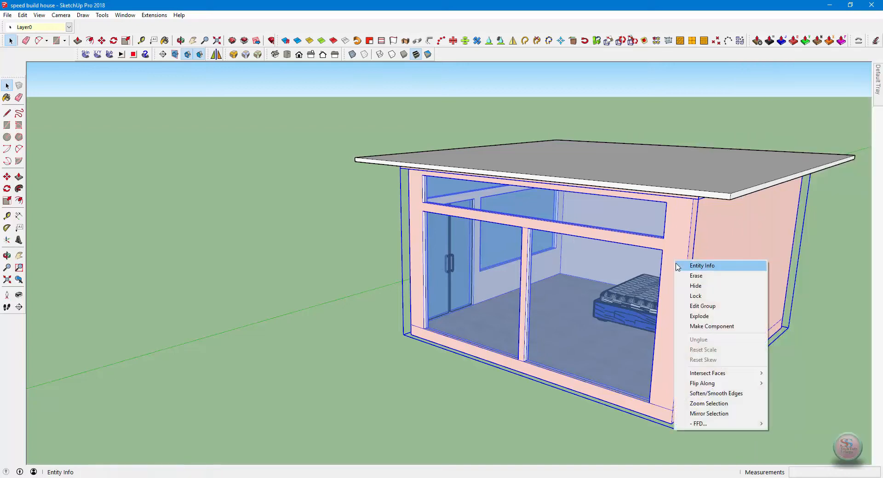
click(633, 264)
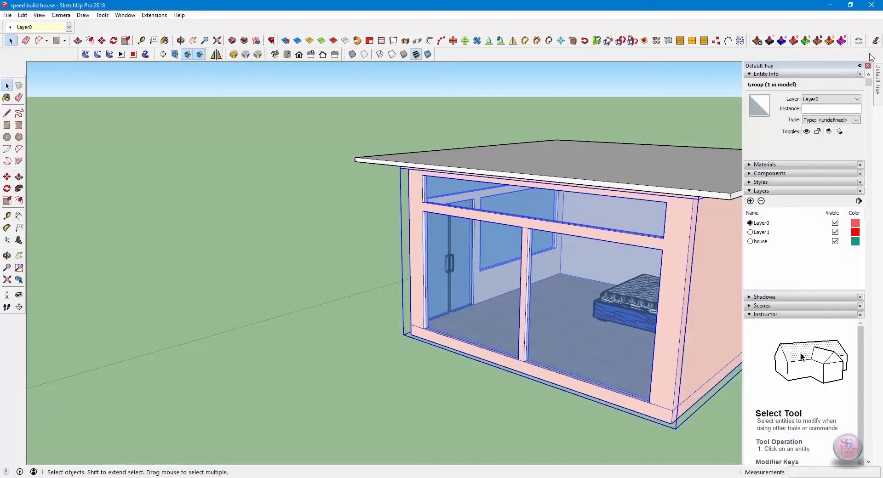
click(834, 241)
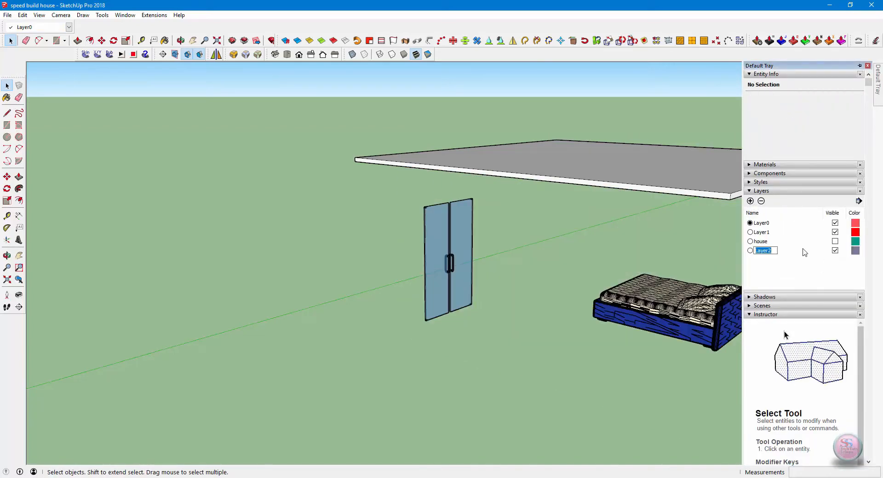
- Assign the double door to a new, hidden doors layer and the bed to a new bed layer
click(458, 242)
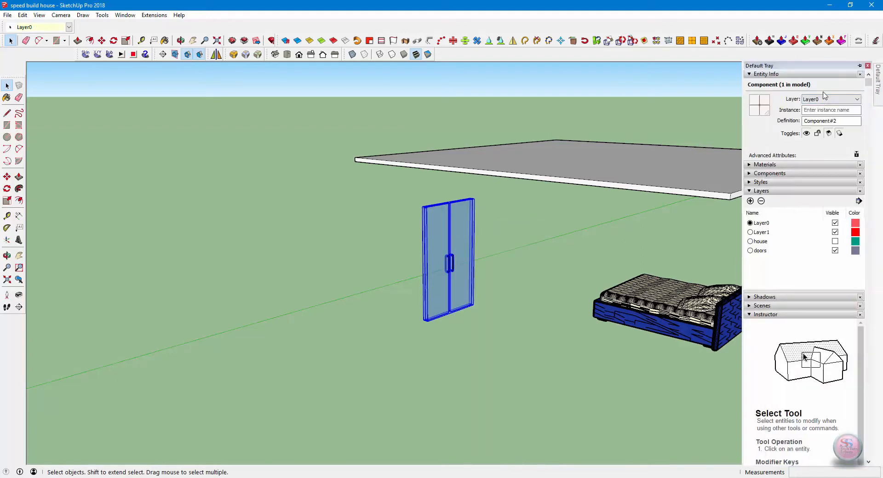
click(787, 251)
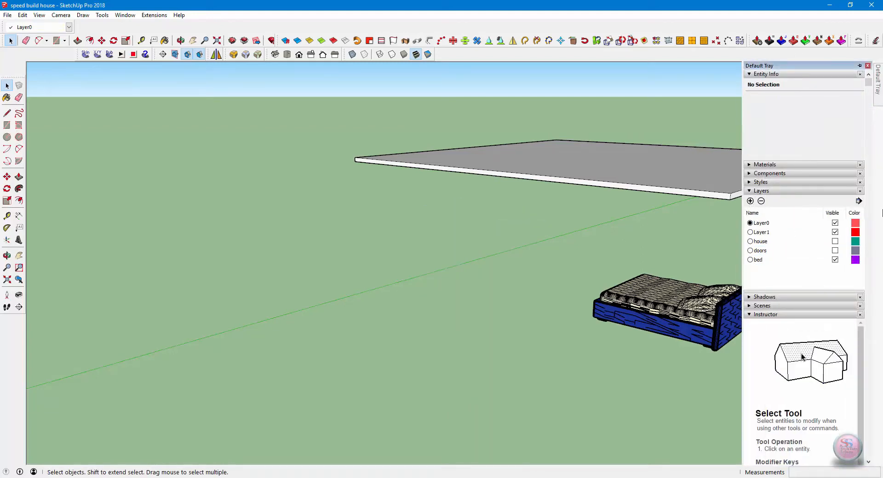
right_click(652, 322)
click(685, 92)
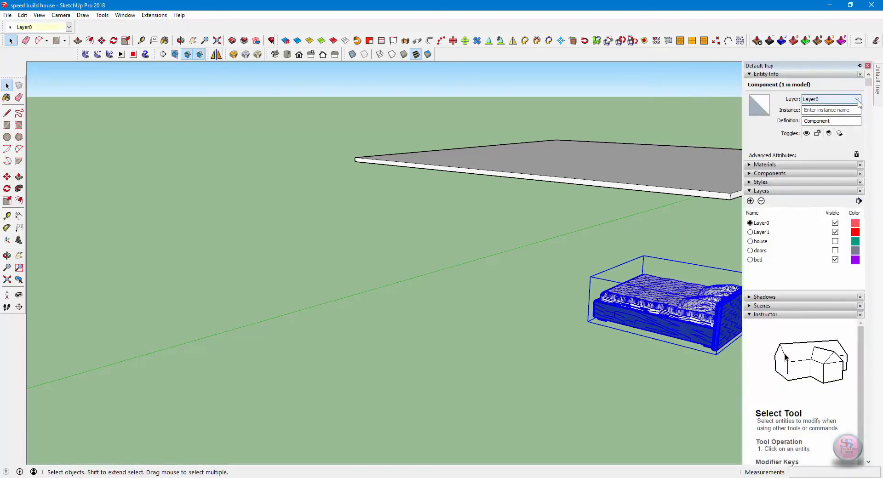
click(809, 261)
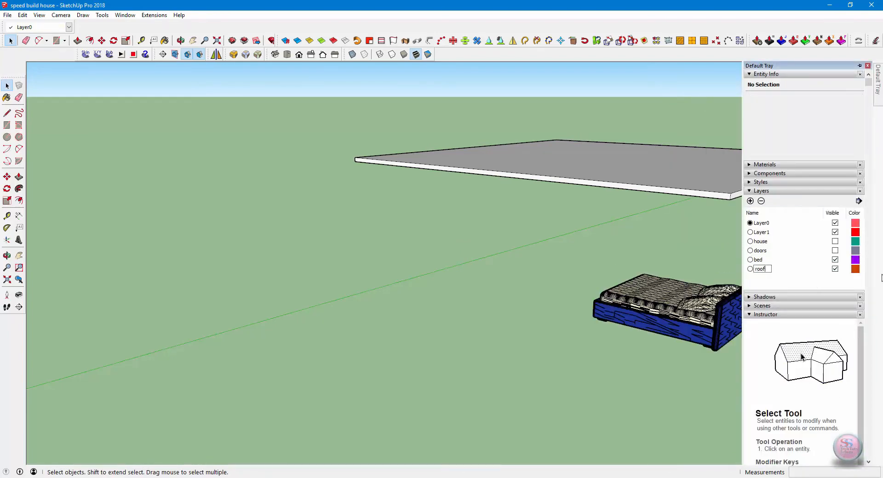
- Assign the roof slab to a new roof layer, and hide the bed and roof layers
right_click(654, 188)
click(681, 190)
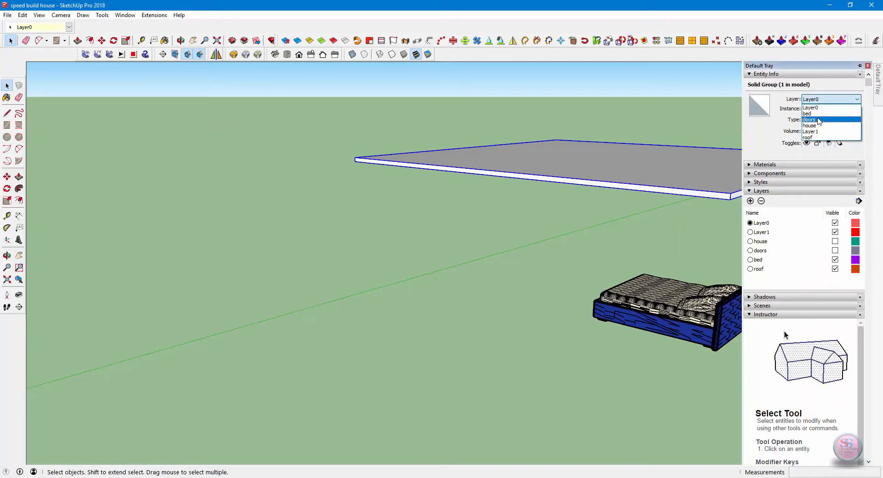
click(584, 337)
click(836, 260)
click(835, 269)
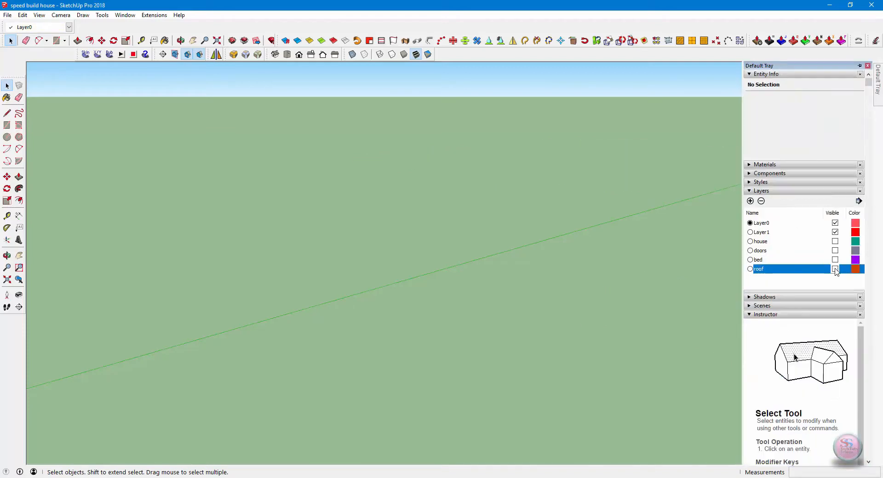
- Show the house layer again and paint the side reveals of the front window openings with Color B01
click(836, 241)
mouse_move(537, 276)
middle_down()
mouse_move(506, 276)
mouse_move(536, 286)
middle_up()
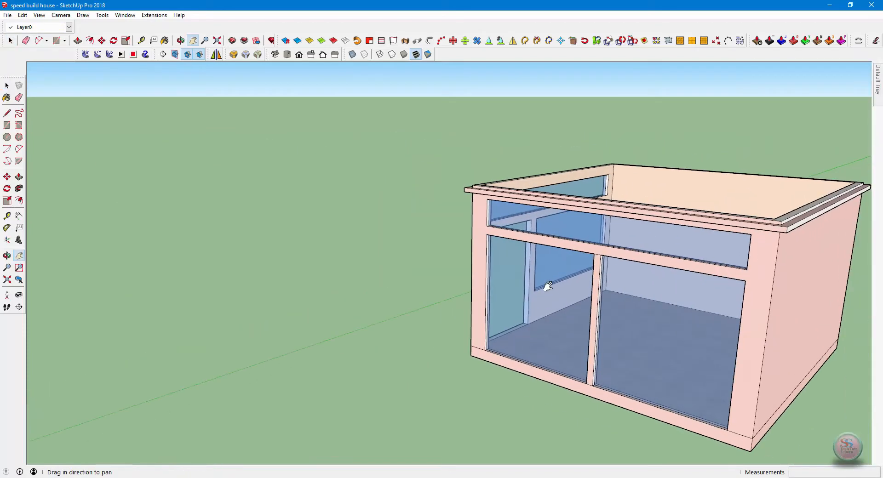
scroll(463, 213, up, 5)
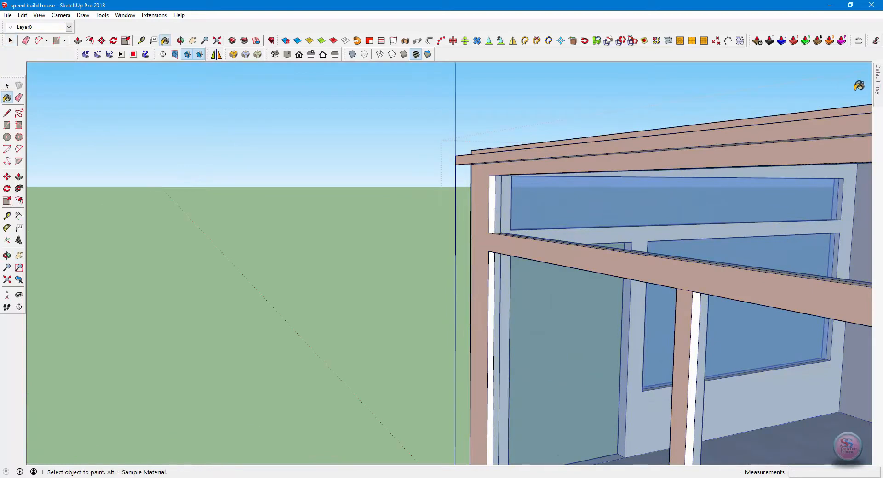
click(779, 164)
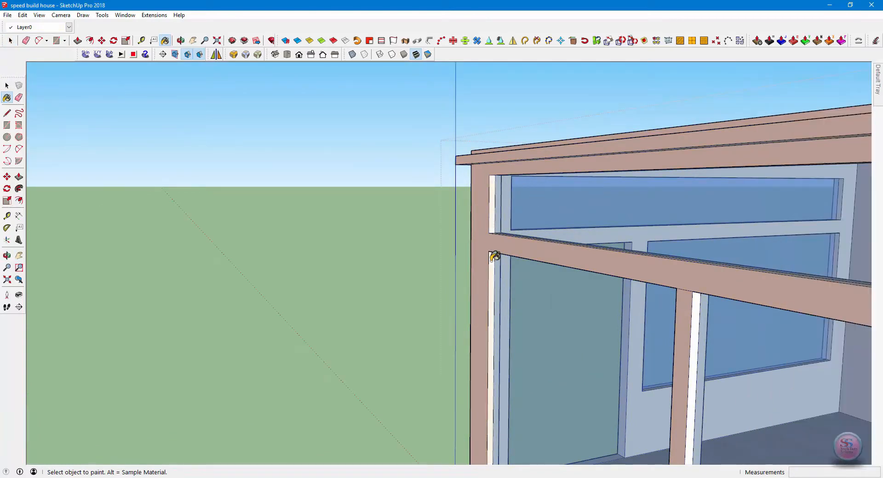
scroll(460, 180, up, 6)
mouse_move(877, 83)
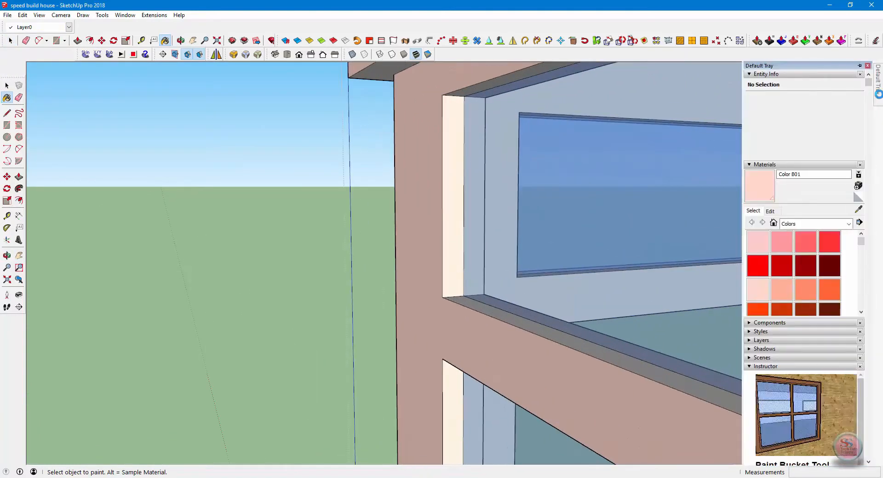
click(770, 211)
click(753, 212)
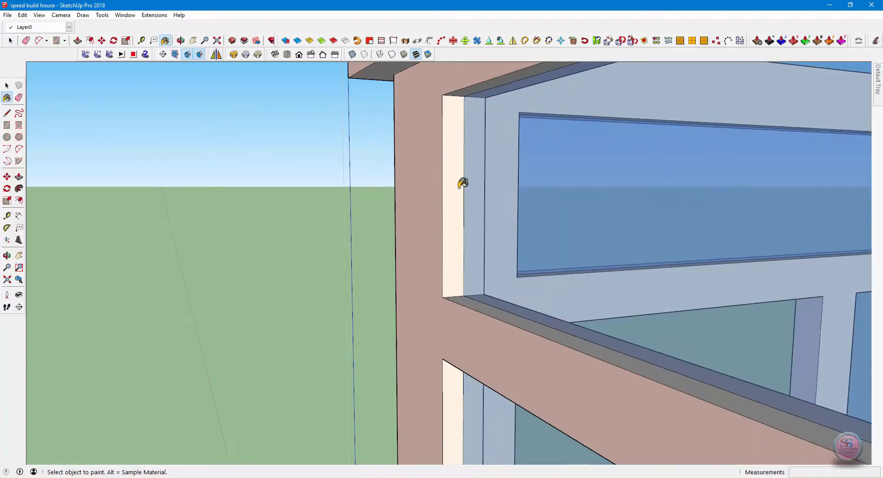
- Paint the head reveals of the upper and lower front windows with Color B01
scroll(494, 323, down, 3)
mouse_move(493, 322)
middle_down()
mouse_move(544, 267)
mouse_move(556, 153)
middle_up()
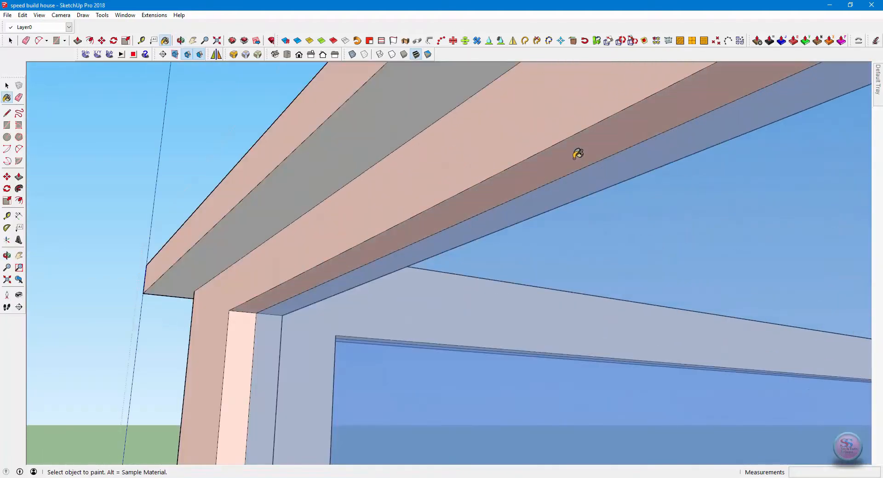
scroll(575, 337, down, 3)
mouse_move(575, 338)
middle_down()
mouse_move(432, 408)
mouse_move(370, 418)
mouse_move(645, 229)
middle_up()
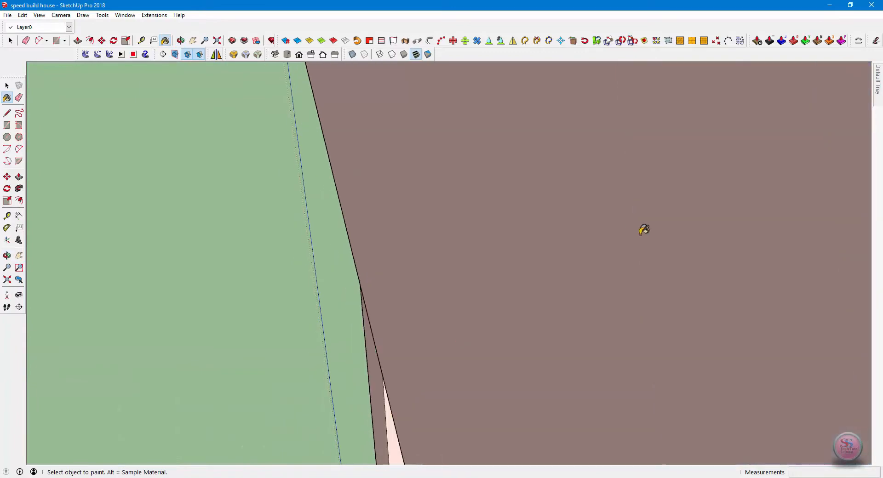
scroll(440, 238, down, 3)
mouse_move(440, 238)
middle_down()
mouse_move(750, 149)
mouse_move(745, 197)
mouse_move(651, 211)
middle_up()
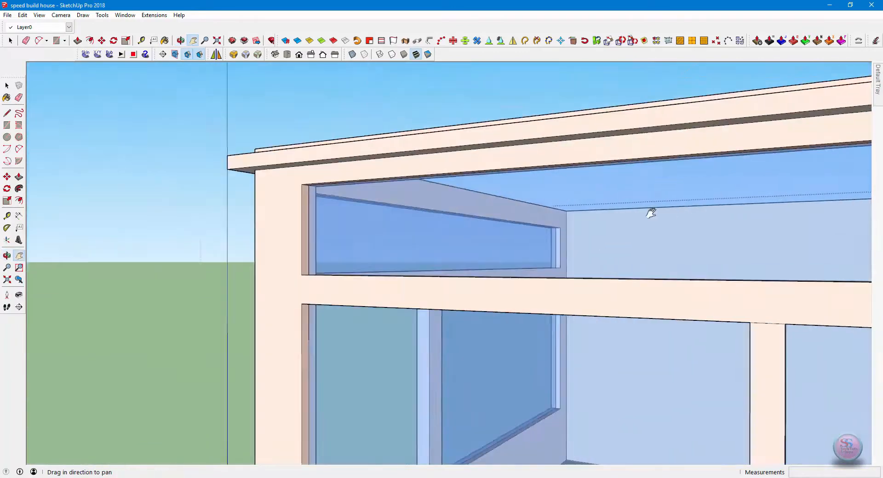
scroll(628, 302, up, 3)
scroll(629, 303, down, 3)
mouse_move(609, 371)
middle_down()
mouse_move(547, 170)
mouse_move(550, 297)
middle_up()
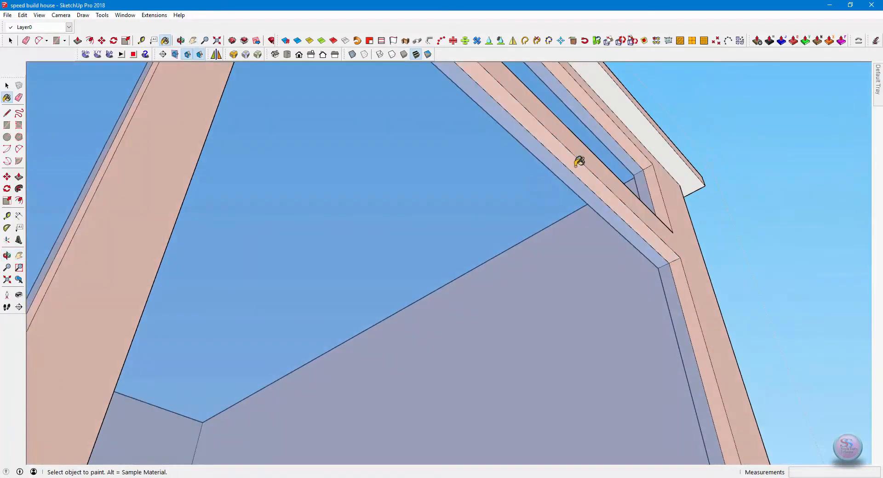
- Paint the underside of the top trim and its outer face along the blank side wall with Color B01
scroll(537, 300, down, 5)
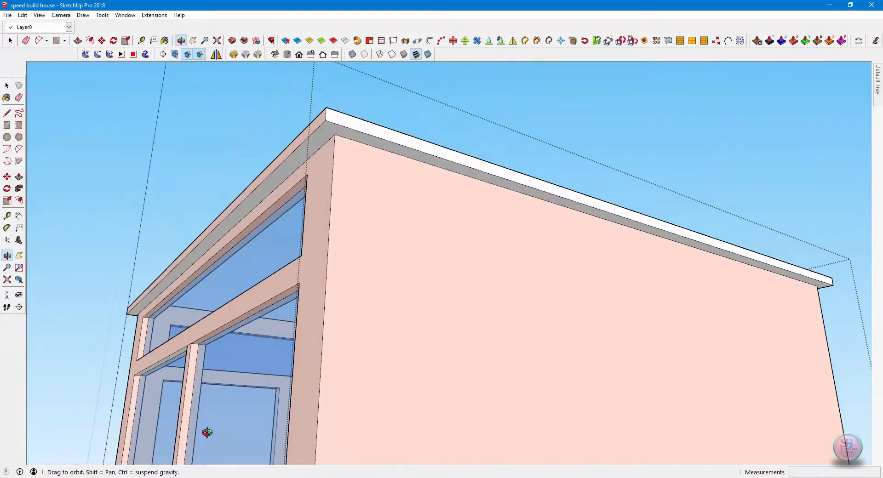
scroll(280, 173, up, 3)
scroll(283, 183, down, 2)
key(b)
click(293, 169)
click(387, 103)
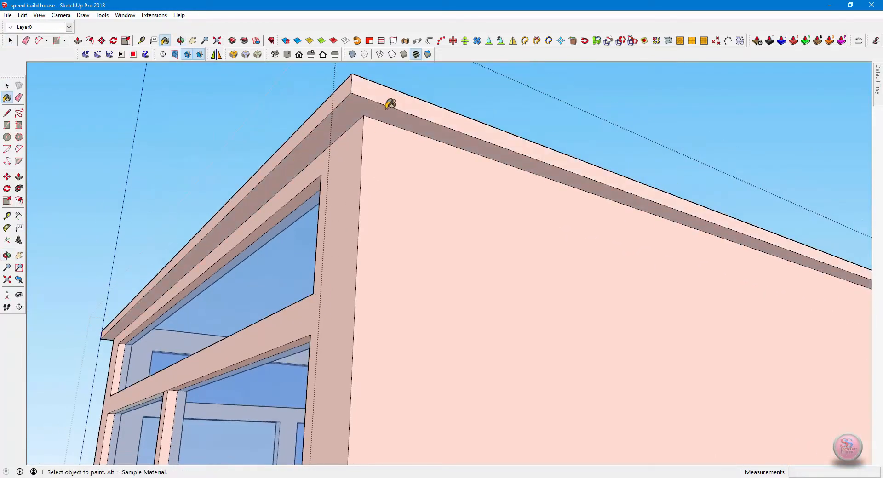
- Paint the trim underside and the window and doorway head reveals on the door wall with Color B01
scroll(255, 278, down, 1)
scroll(256, 321, up, 3)
mouse_move(256, 321)
shift+middle_down()
mouse_move(328, 271)
mouse_move(485, 418)
mouse_move(213, 380)
mouse_move(355, 301)
mouse_move(417, 347)
mouse_move(746, 374)
mouse_move(426, 315)
shift+middle_up()
scroll(426, 315, down, 5)
scroll(475, 170, up, 5)
mouse_move(475, 171)
middle_down()
mouse_move(547, 146)
mouse_move(446, 270)
mouse_move(487, 208)
mouse_move(344, 255)
mouse_move(453, 175)
mouse_move(345, 321)
middle_up()
scroll(488, 209, down, 3)
scroll(250, 203, up, 4)
key(b)
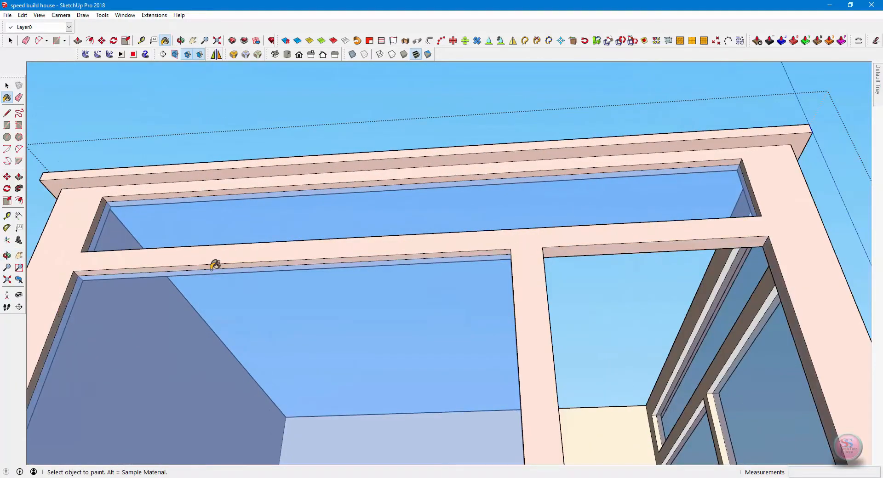
- Paint the remaining jambs, window sill and doorway threshold of the door wall with Color B01
middle_drag(323, 311, 532, 406)
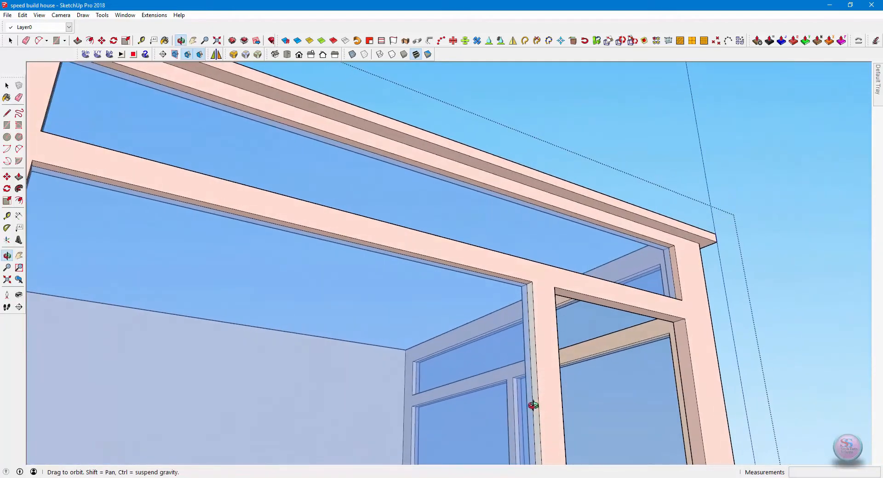
middle_drag(590, 367, 230, 402)
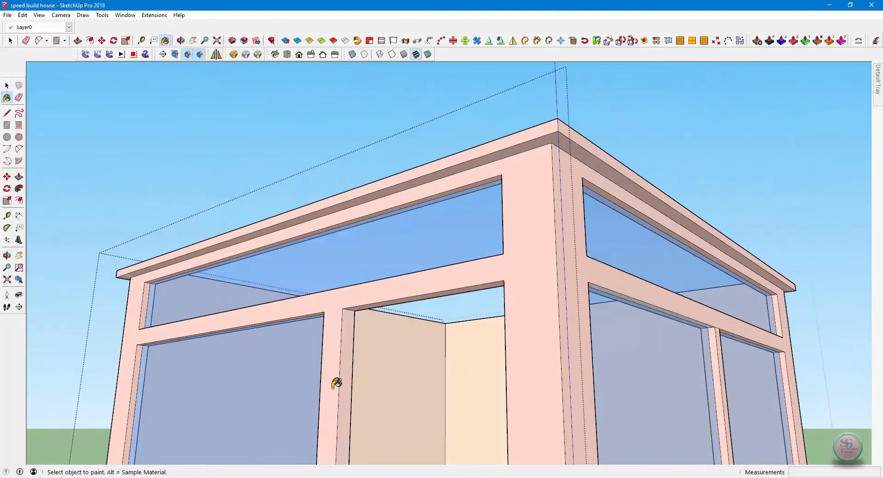
middle_drag(336, 383, 503, 426)
scroll(451, 299, up, 6)
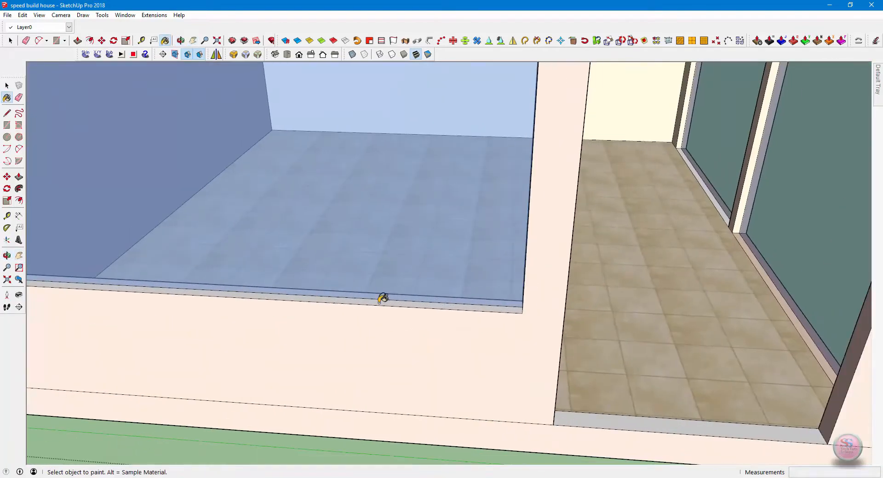
mouse_move(590, 416)
middle_down()
mouse_move(400, 317)
mouse_move(769, 331)
mouse_move(360, 324)
mouse_move(483, 307)
mouse_move(244, 151)
mouse_move(308, 204)
mouse_move(264, 246)
mouse_move(544, 379)
middle_up()
key(b)
- Paint the top trim's upper faces and the wall tops around the room with Color B01
mouse_move(702, 295)
middle_down()
mouse_move(550, 241)
mouse_move(568, 106)
mouse_move(470, 25)
mouse_move(544, 201)
mouse_move(465, 231)
middle_up()
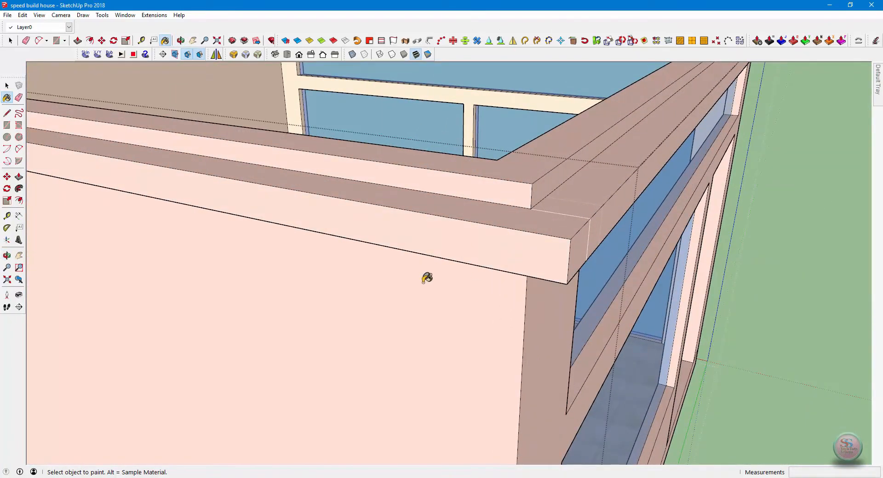
middle_drag(427, 279, 375, 359)
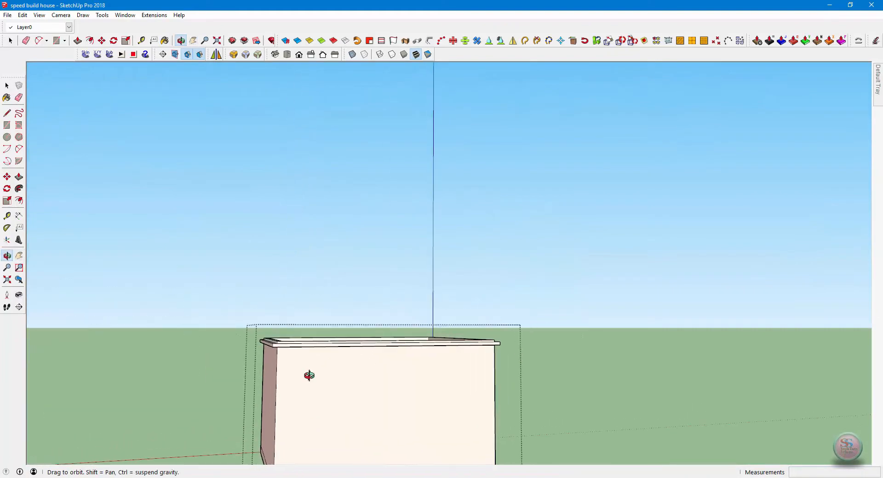
middle_drag(309, 376, 321, 366)
middle_drag(434, 374, 441, 335)
scroll(414, 306, down, 5)
mouse_move(386, 276)
shift+middle_down()
mouse_move(371, 315)
mouse_move(75, 216)
mouse_move(473, 216)
shift+middle_up()
scroll(412, 183, up, 6)
key(b)
scroll(427, 84, up, 1)
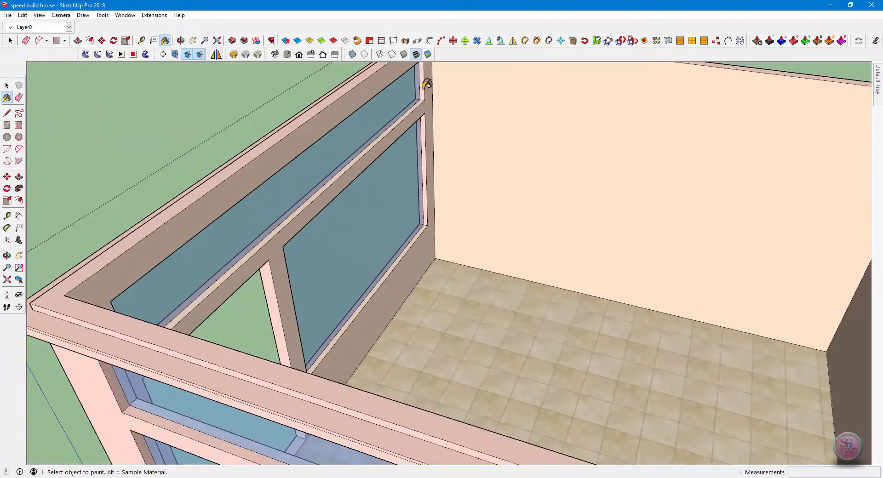
- Paint the inner head reveals of the door wall's windows from inside the room with Color B01
middle_drag(427, 84, 300, 223)
scroll(276, 217, up, 5)
middle_drag(159, 174, 760, 316)
scroll(274, 231, up, 5)
scroll(282, 253, down, 5)
key(m)
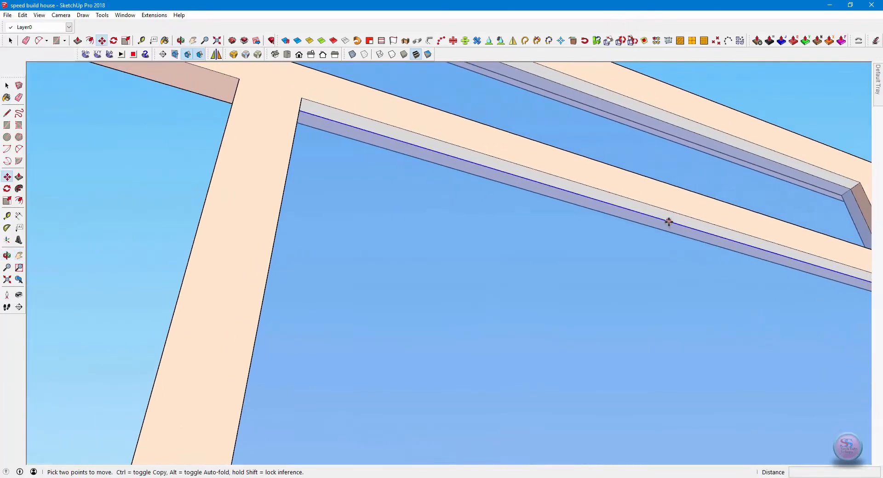
key(b)
click(665, 218)
middle_drag(665, 217, 622, 158)
- Paint the remaining inner reveals and floor-level sills of the two-pane glazed wall with Color B01
middle_drag(284, 223, 228, 181)
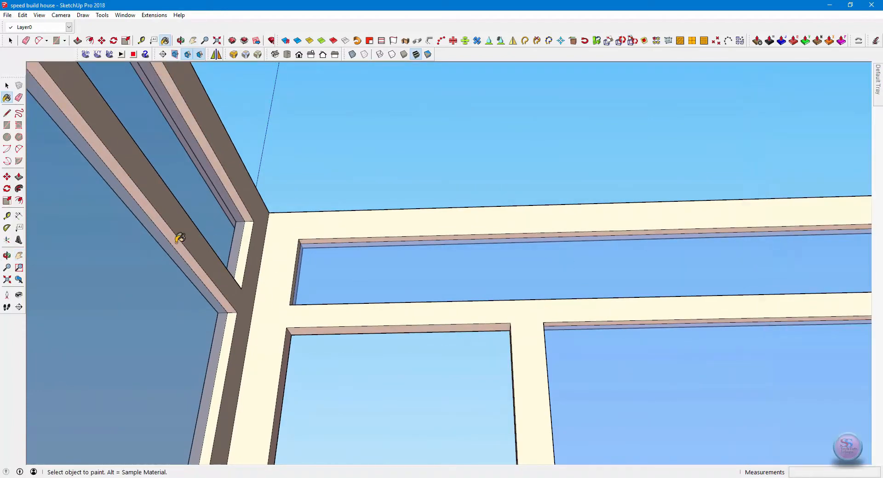
scroll(321, 273, down, 1)
middle_drag(255, 282, 361, 427)
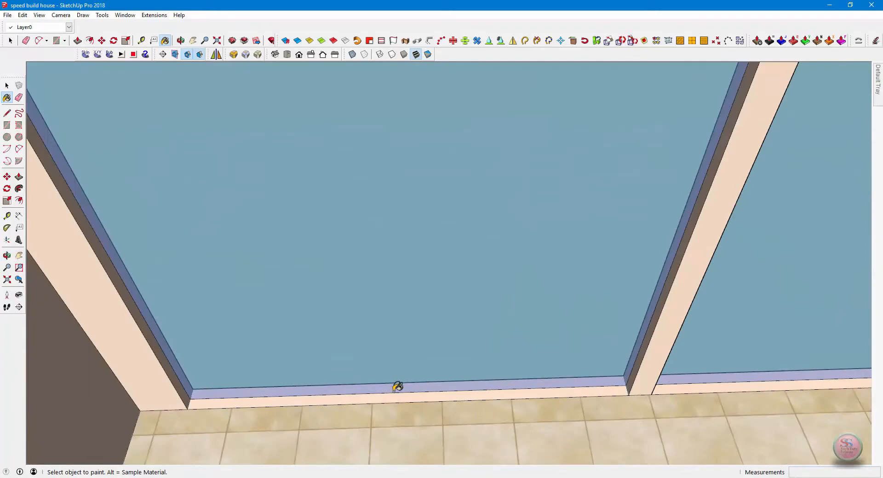
scroll(398, 387, down, 5)
middle_drag(398, 387, 444, 379)
middle_drag(537, 384, 474, 328)
scroll(849, 106, down, 3)
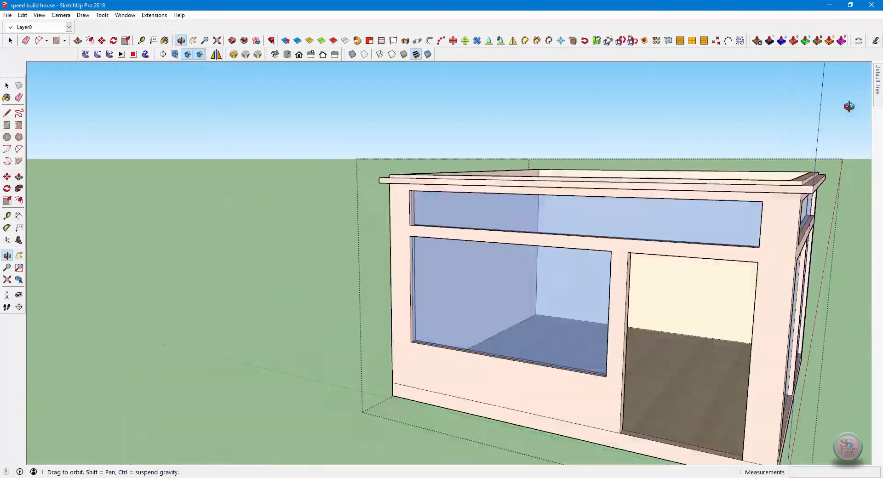
- Make the doors, bed and roof layers visible again, keeping Layer0 as the active layer
mouse_move(876, 105)
click(758, 75)
click(760, 83)
click(762, 109)
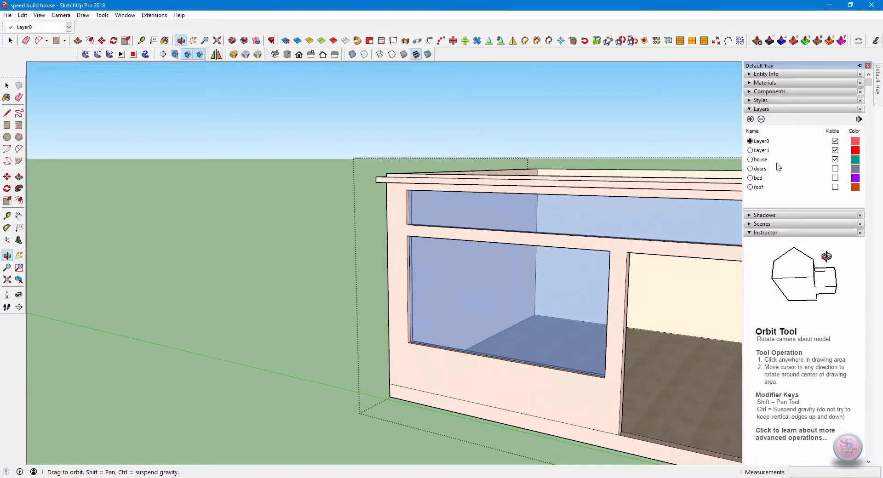
click(750, 141)
click(836, 169)
click(835, 178)
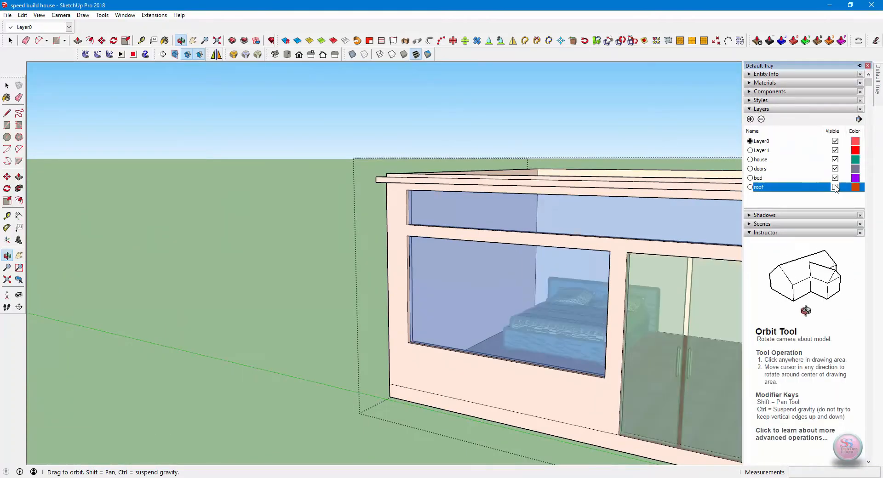
click(835, 187)
- Open the roof slab group, select all its geometry, paint it with Color B01 and close the group
middle_drag(487, 168, 487, 299)
click(526, 300)
click(526, 299)
double_click(527, 300)
triple_click(526, 299)
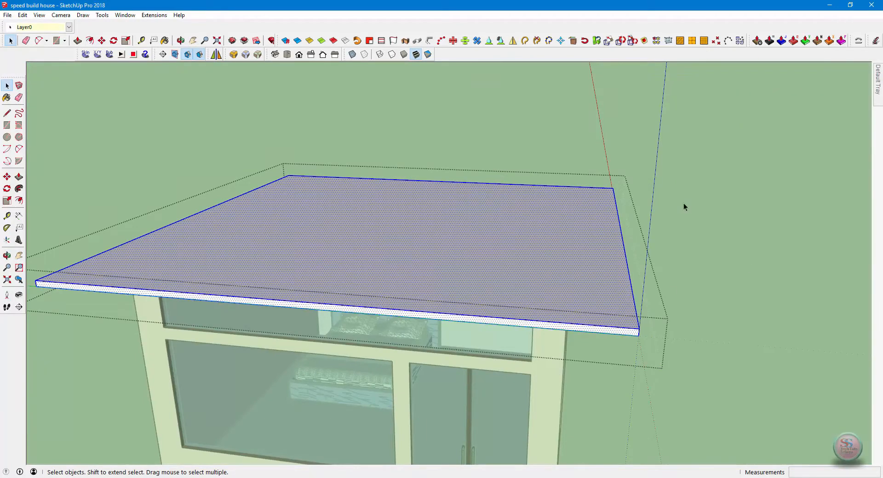
mouse_move(869, 100)
key(b)
click(558, 297)
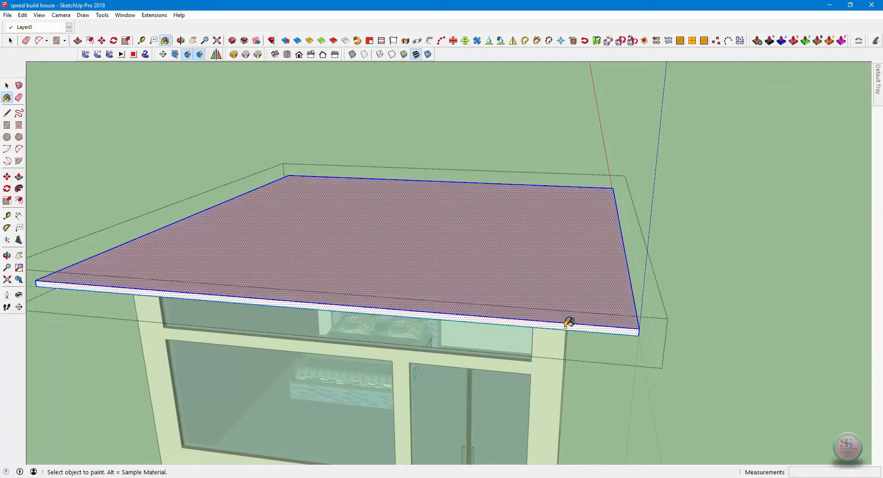
middle_drag(567, 326, 445, 308)
key(space)
key(Escape)
- Paint the unpainted head reveal above the glazed wall's lower pane inside the house group with Color B01
click(568, 280)
mouse_move(872, 123)
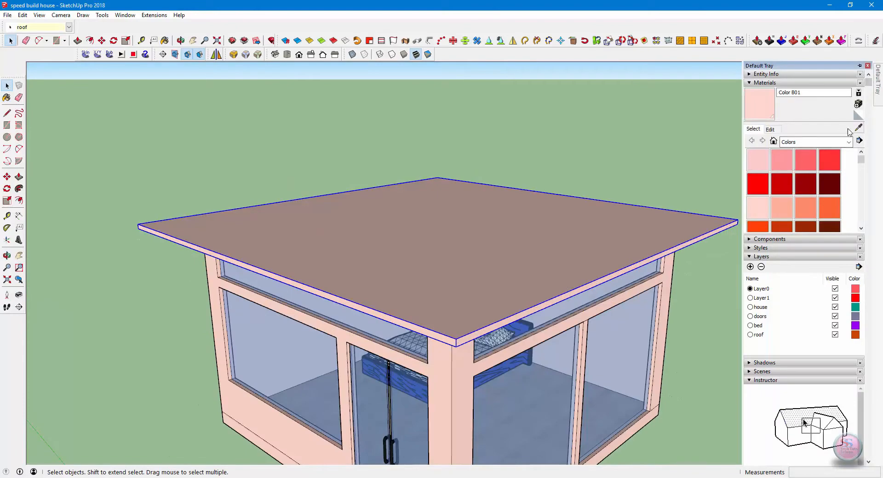
middle_drag(519, 278, 238, 153)
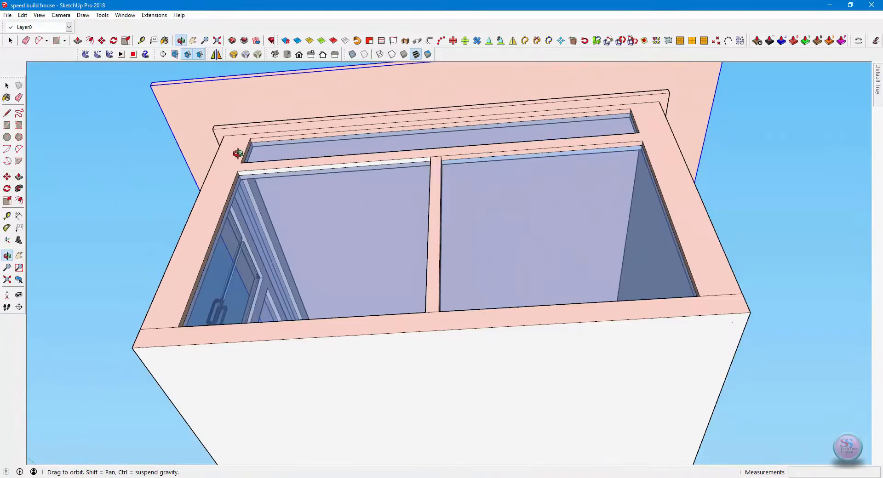
scroll(290, 188, up, 3)
key(space)
key(ctrl+a)
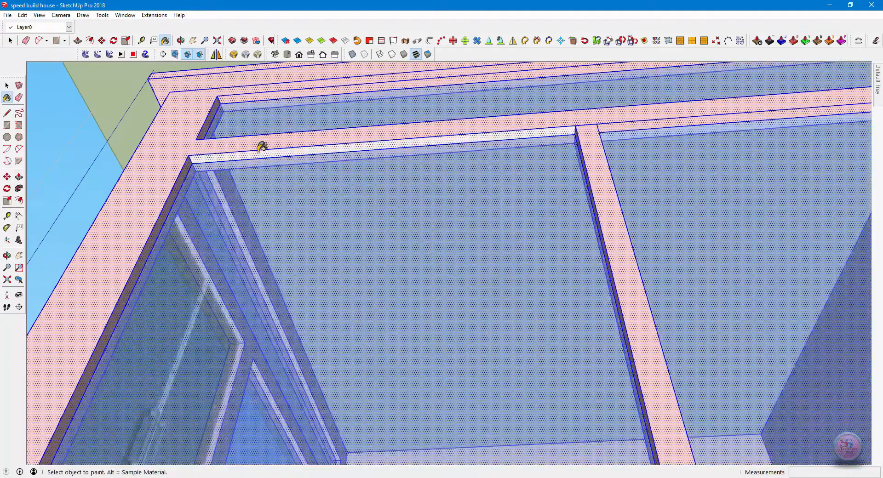
key(space)
click(260, 159)
- Push/Pull the base strip below the two-pane glazed wall outward 9' 4 5/8" to form a deck
scroll(260, 159, down, 5)
middle_drag(256, 158, 456, 427)
triple_click(322, 390)
key(p)
click(473, 384)
shift+middle_drag(603, 449, 615, 359)
click(644, 395)
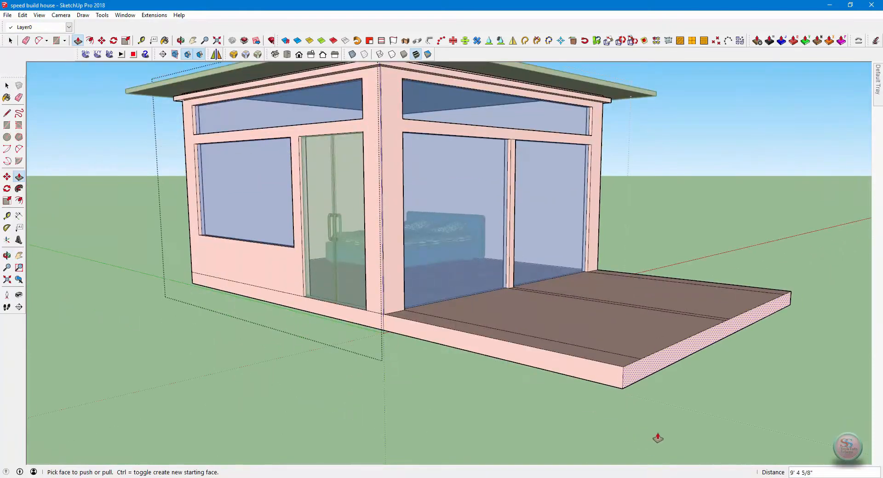
- Push/Pull the base's remaining side faces outward to extend the deck around the room, the last by 3' 5 1/16"
scroll(527, 377, down, 5)
scroll(527, 377, up, 5)
middle_drag(527, 377, 474, 368)
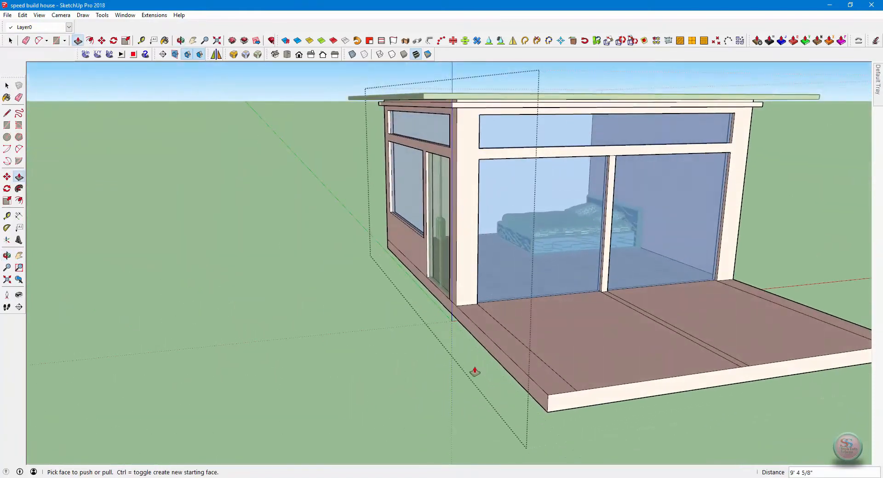
click(473, 368)
middle_drag(229, 418, 470, 383)
click(483, 352)
click(331, 403)
middle_drag(331, 403, 393, 386)
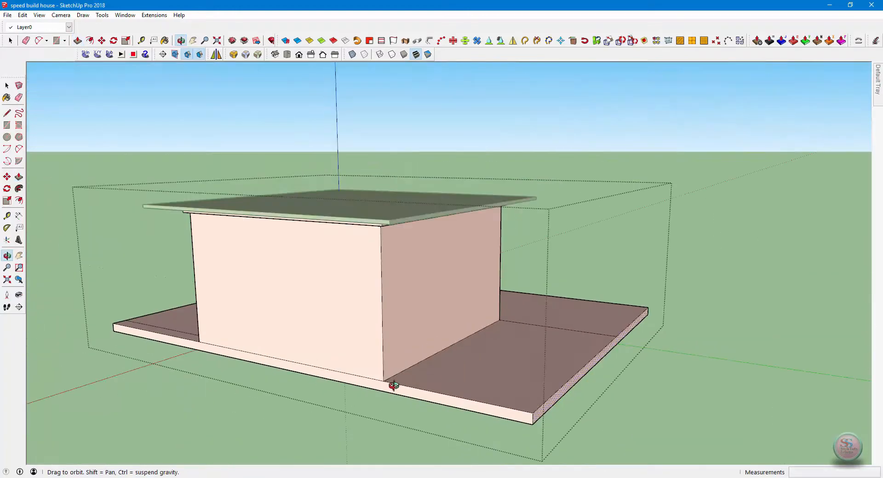
click(393, 386)
- Erase the leftover dividing edges across the top surface of the deck
middle_drag(431, 412, 655, 140)
scroll(636, 372, up, 5)
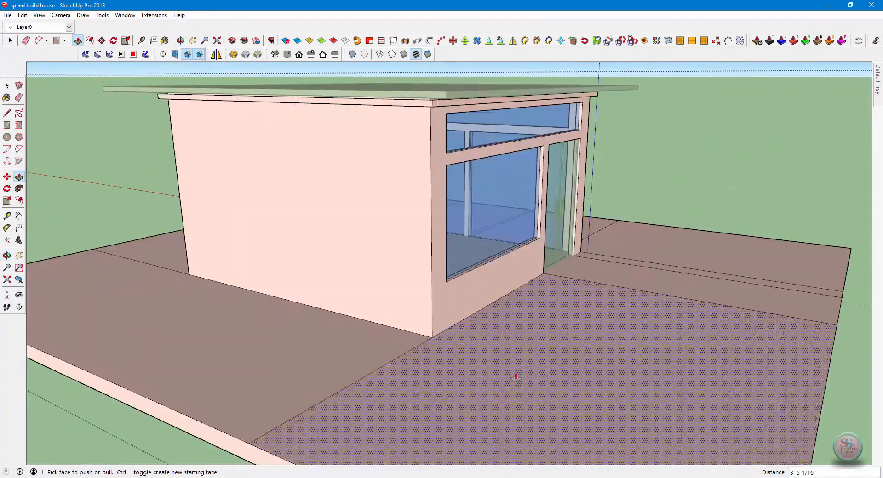
key(e)
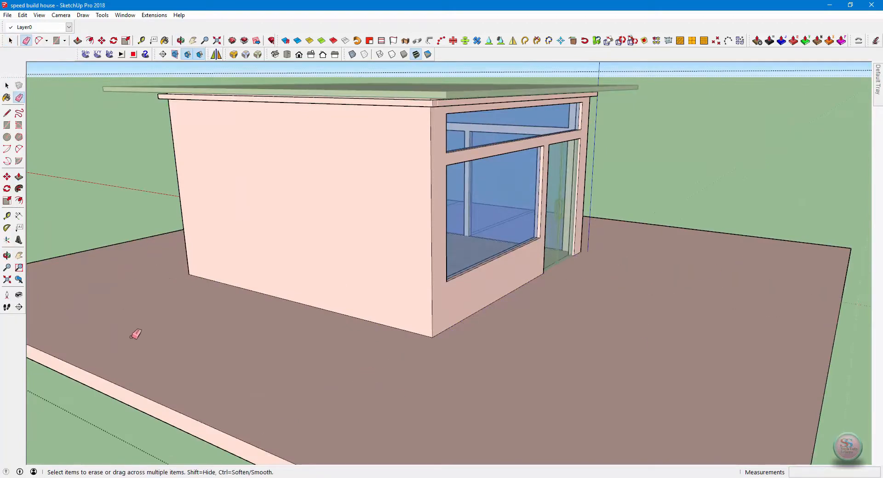
middle_drag(135, 334, 148, 358)
scroll(85, 294, down, 5)
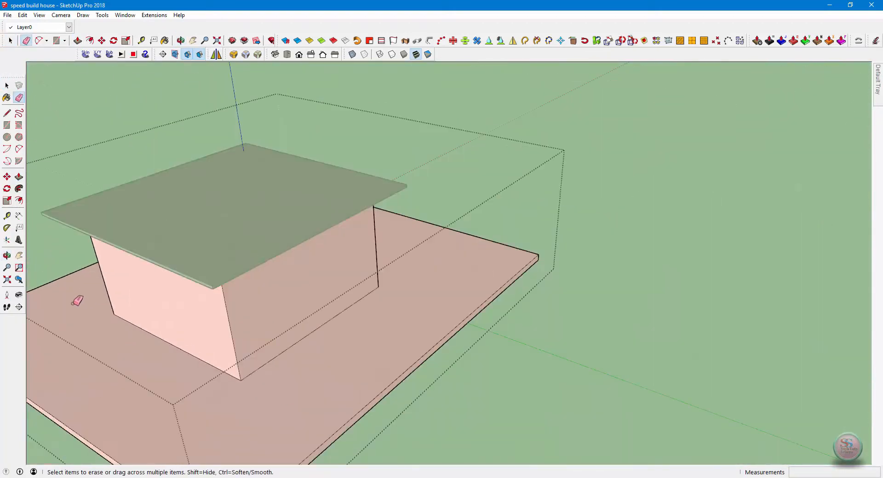
- Examine the room and its surrounding deck from the glazed sides and the blank walls
middle_drag(75, 302, 612, 349)
click(493, 369)
scroll(403, 355, down, 2)
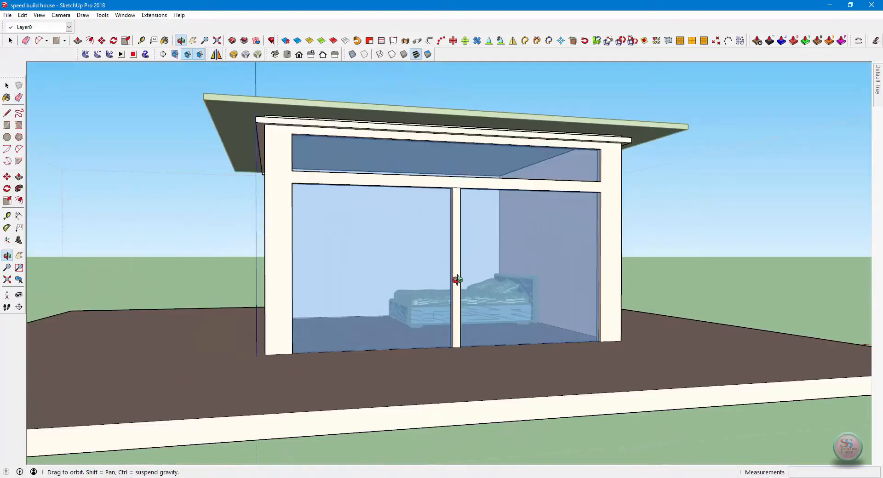
drag(457, 278, 446, 428)
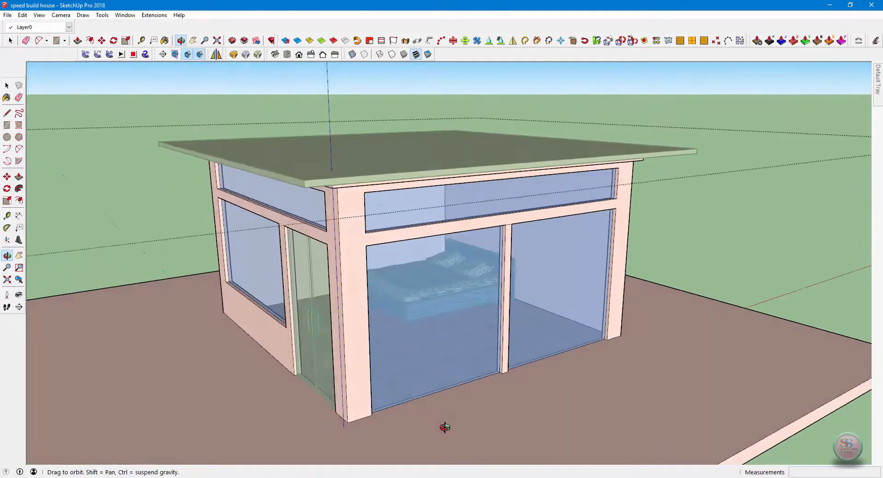
key(p)
scroll(481, 439, up, 2)
key(space)
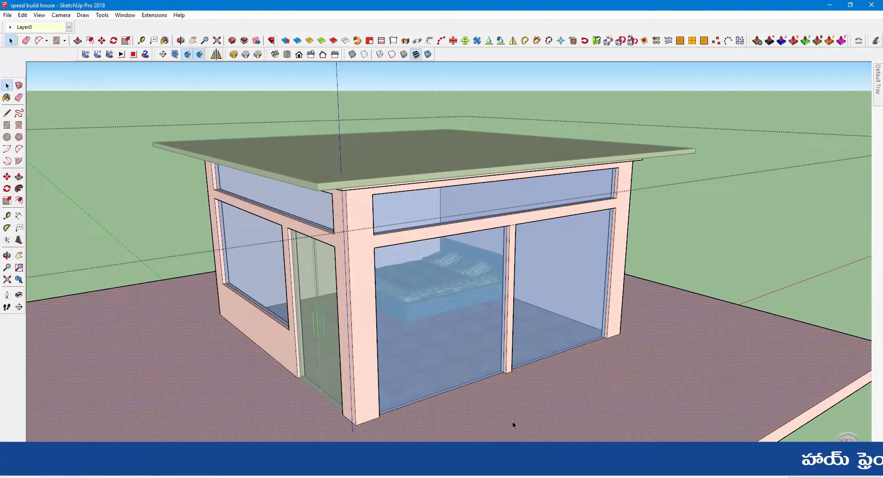
scroll(315, 407, down, 2)
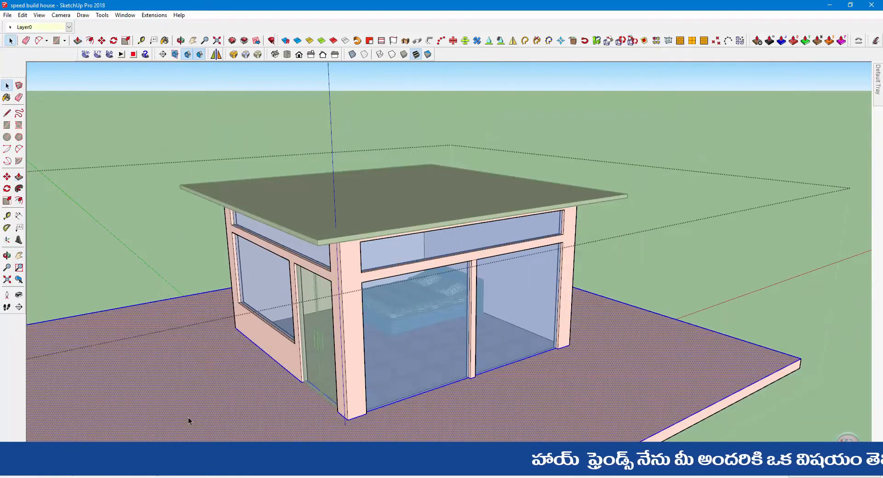
middle_drag(197, 398, 500, 434)
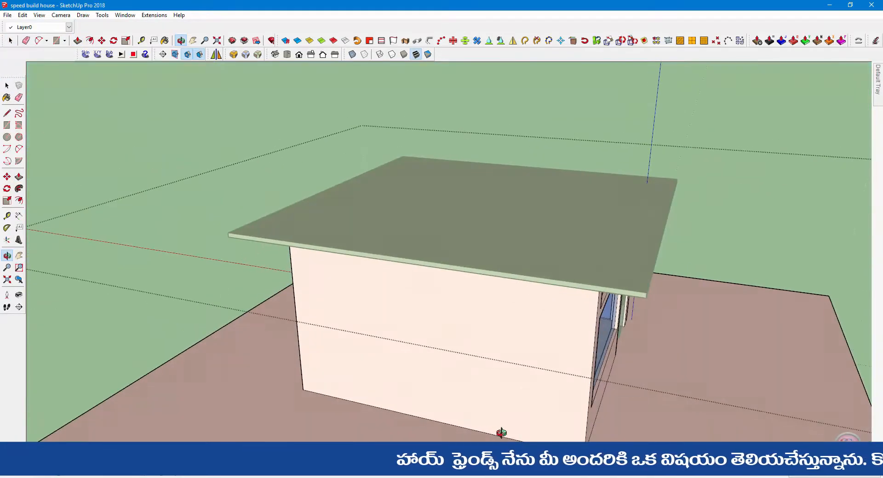
shift+middle_drag(435, 437, 463, 336)
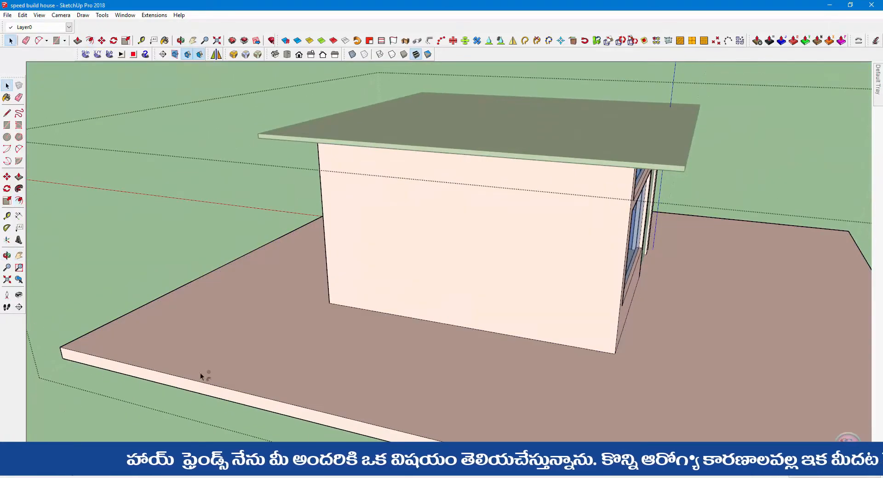
middle_drag(185, 331, 188, 375)
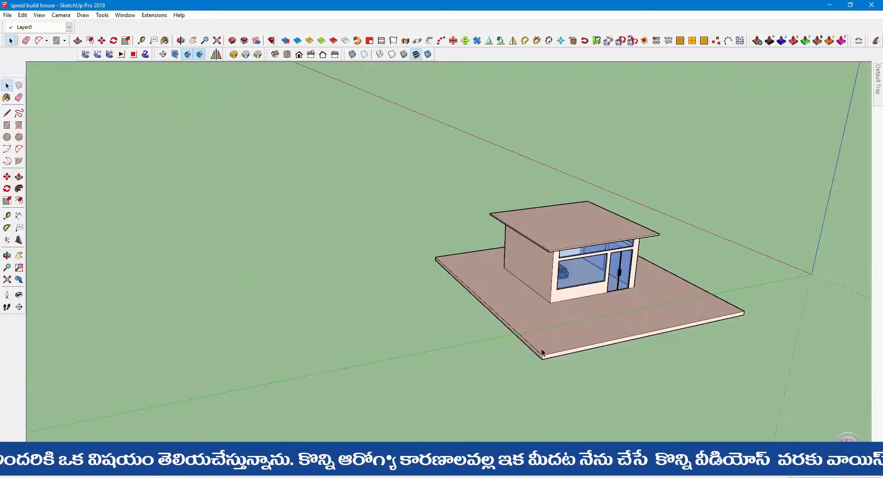
- Reopen the house group and Push/Pull the first side faces of the deck far outward to enlarge the base
key(p)
key(space)
triple_click(542, 356)
key(p)
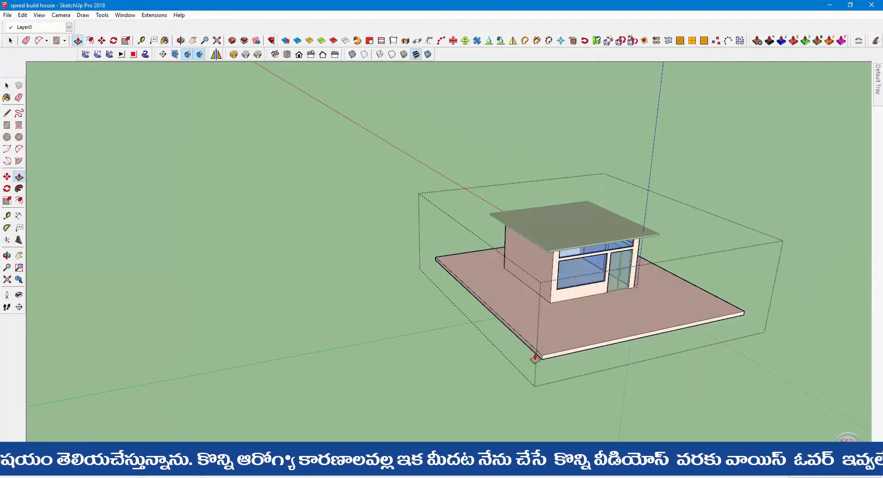
drag(536, 357, 259, 422)
drag(737, 317, 782, 454)
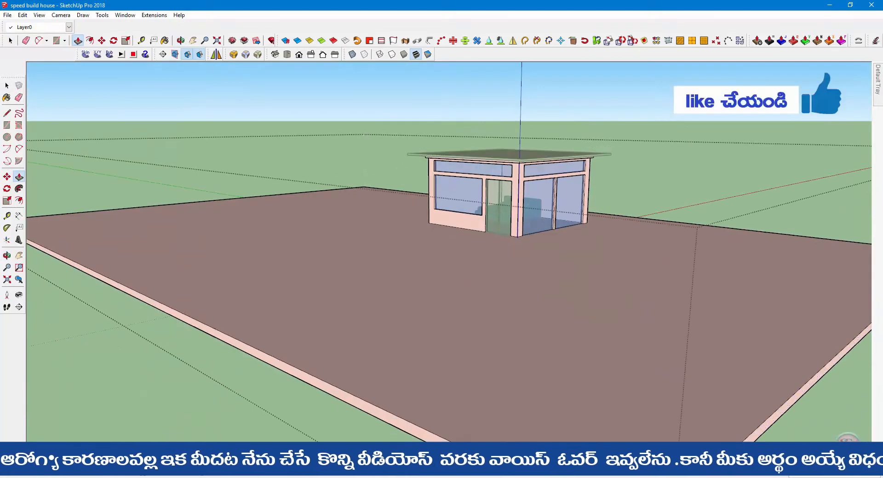
- Push/Pull the base's remaining side faces outward so the slab extends widely all around the room
middle_drag(635, 318, 464, 363)
shift+middle_drag(464, 363, 440, 307)
drag(455, 329, 697, 342)
middle_drag(501, 366, 816, 375)
drag(643, 371, 803, 405)
- Paint the top face of the enlarged base slab with a dark green material as the ground
key(space)
click(539, 316)
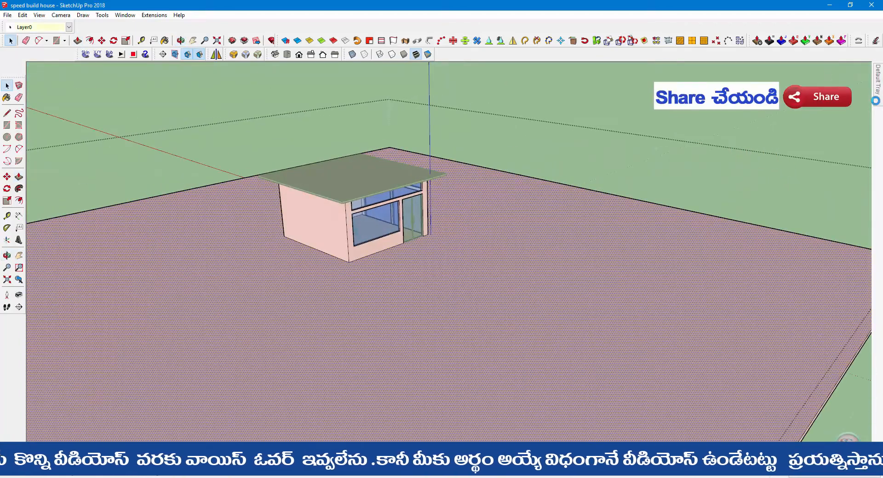
mouse_move(875, 100)
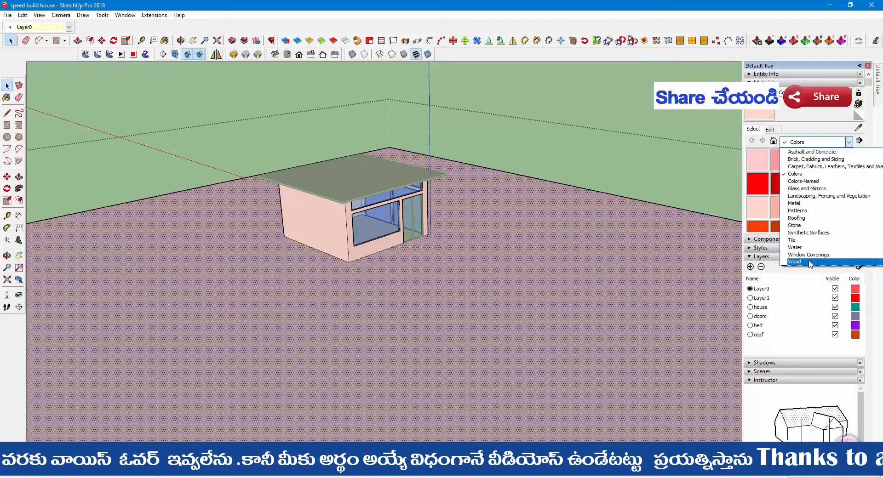
click(829, 207)
click(651, 319)
middle_drag(650, 320, 373, 256)
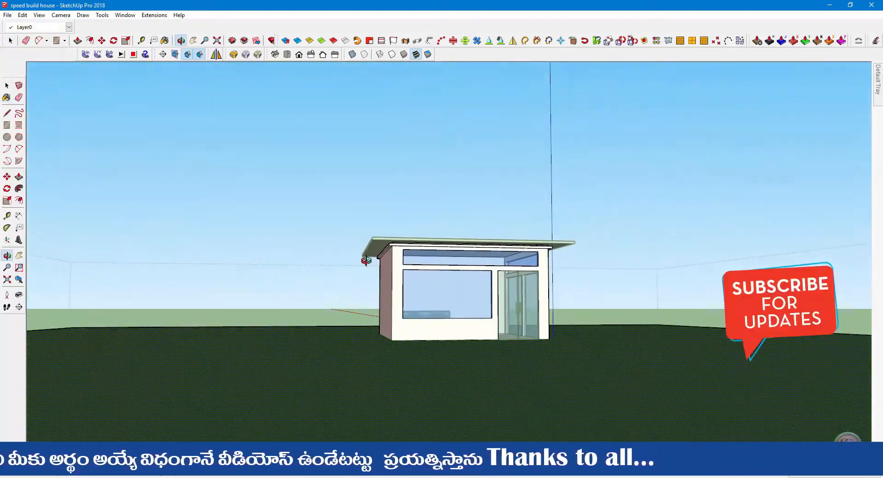
scroll(400, 187, up, 5)
middle_drag(414, 138, 531, 277)
scroll(450, 245, down, 8)
middle_drag(474, 284, 642, 382)
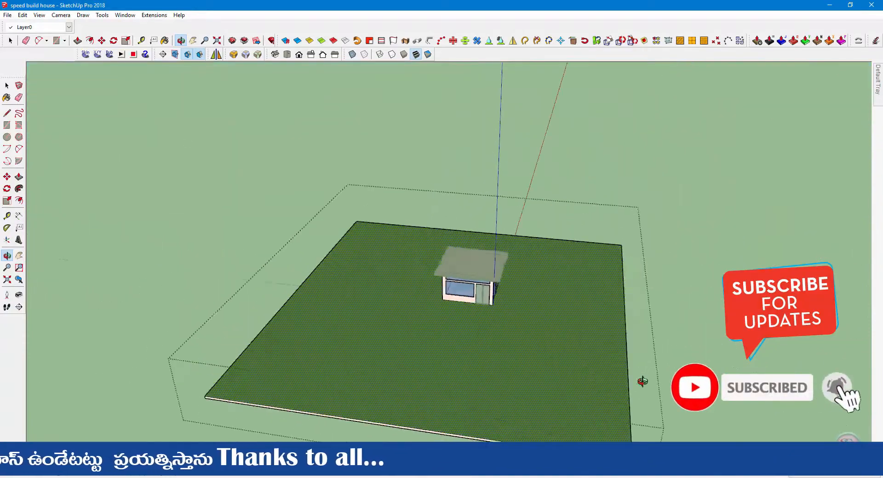